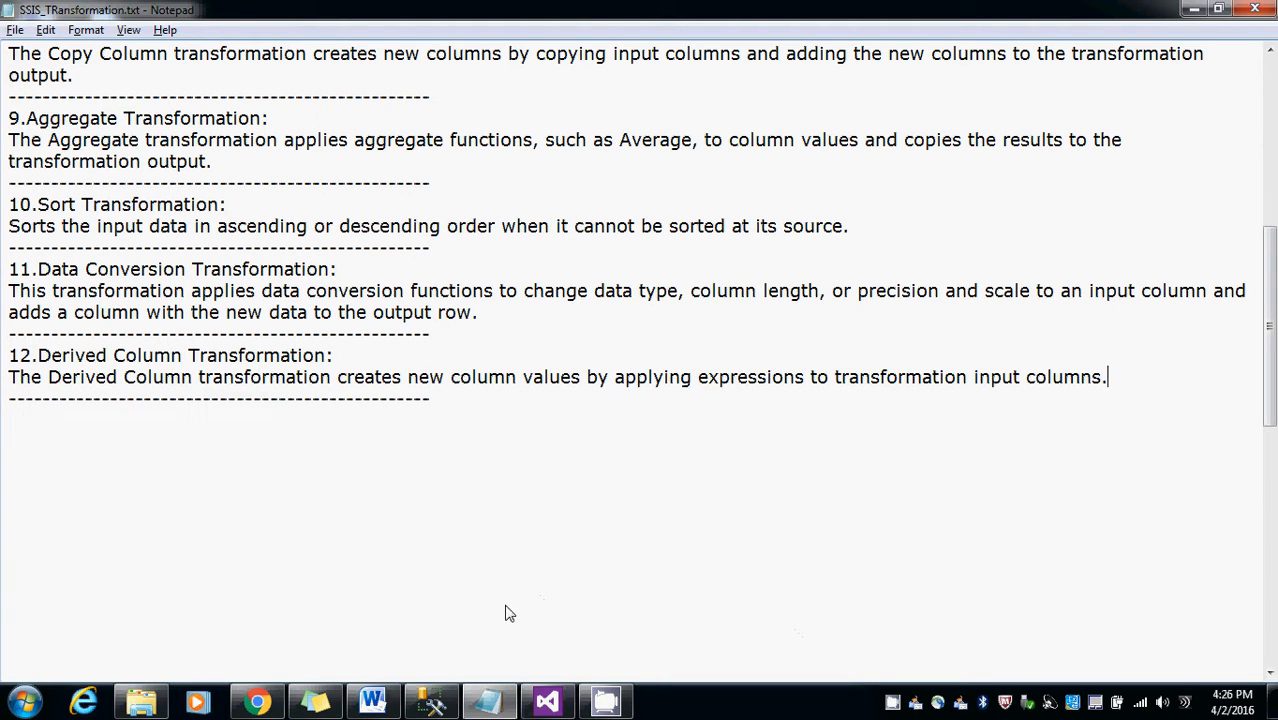
- Switch to Visual Studio and add a new SSIS package to the Test_Scenarios project
click(488, 702)
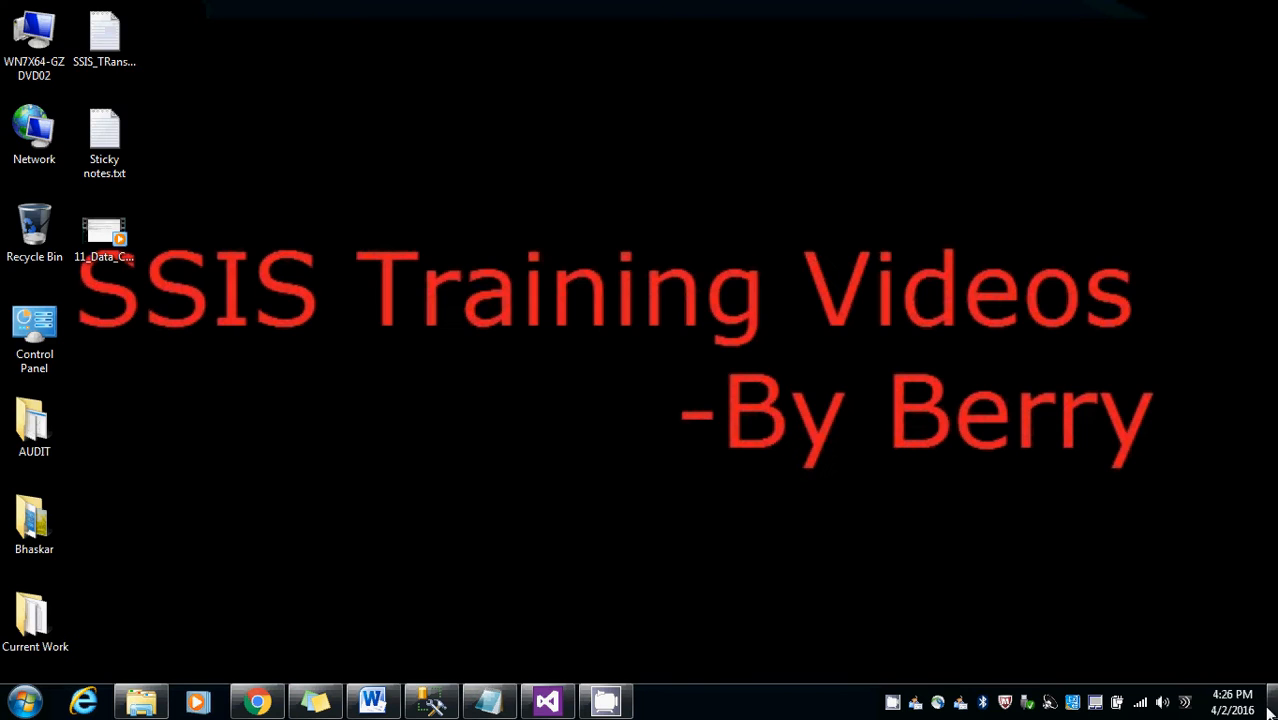
click(547, 702)
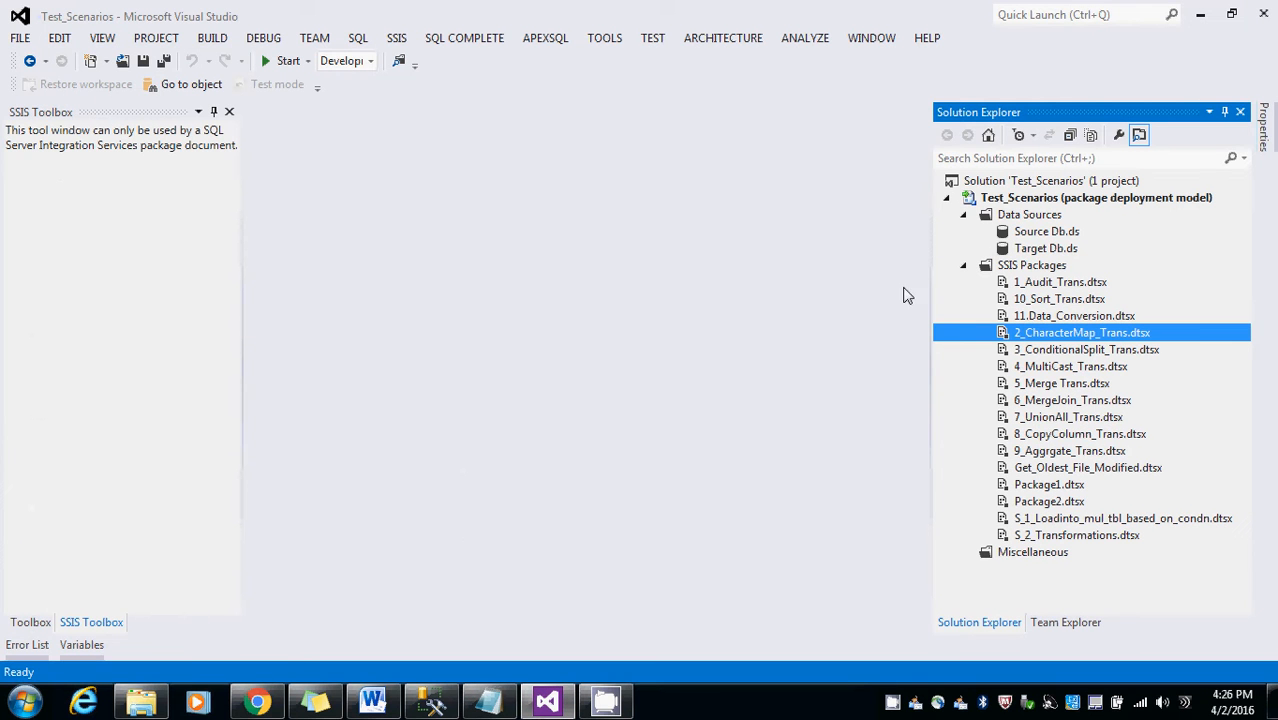
right_click(1017, 263)
click(775, 275)
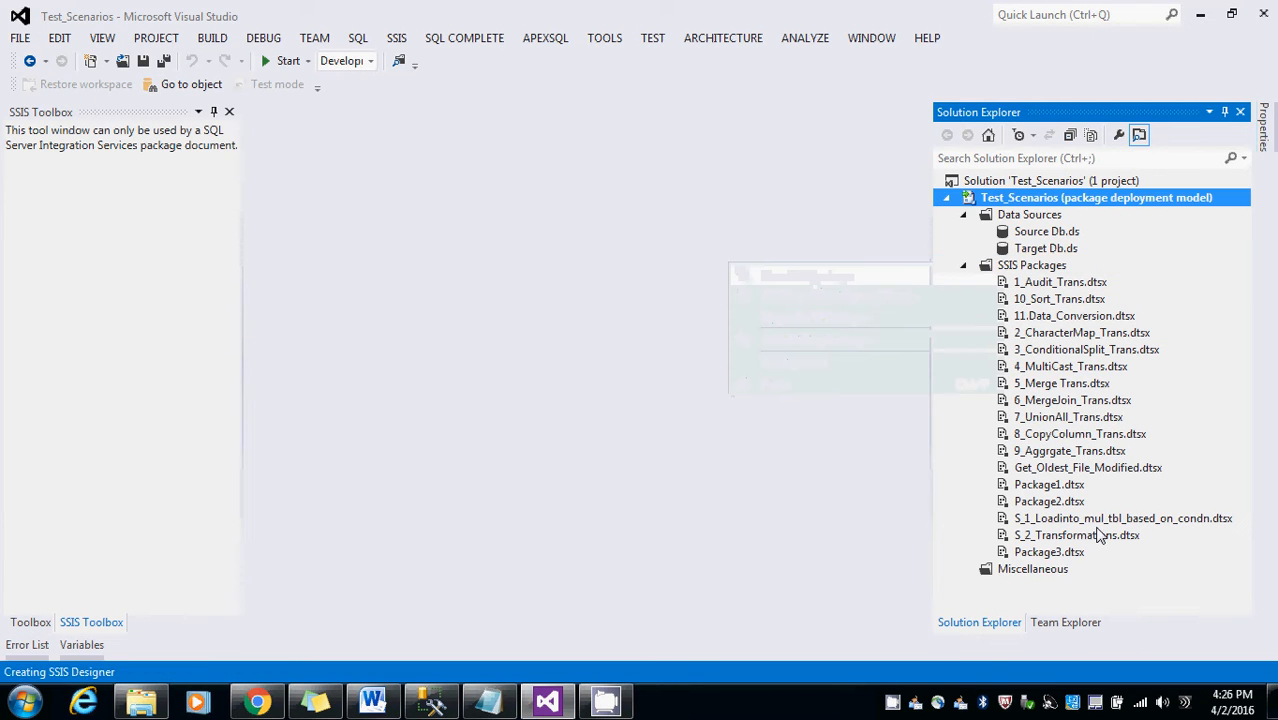
- Rename the new package file Package3.dtsx as 12_DerivedTrans.dtsx
click(1052, 554)
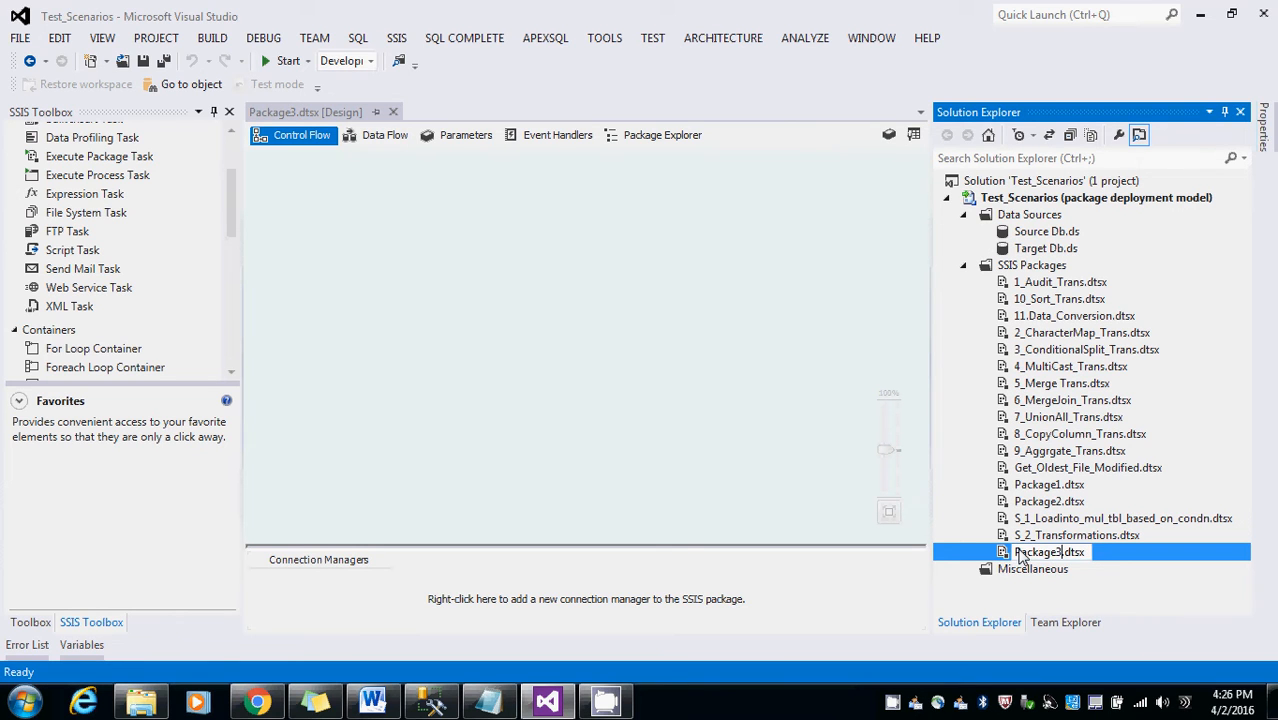
click(1018, 553)
key(Delete)
key(Delete)
key(Delete)
key(Delete)
key(Delete)
key(Delete)
key(Delete)
key(Delete)
text(12_DerivedTrans)
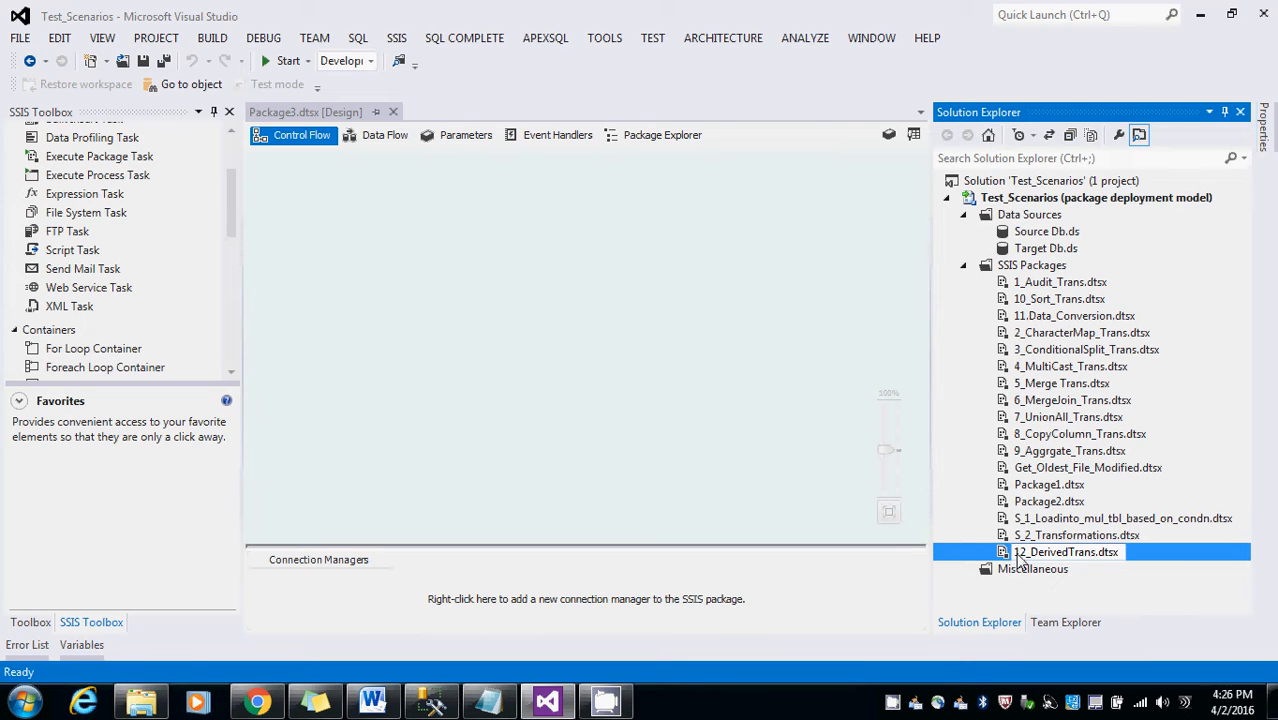
key(Return)
- Add an OLE DB connection manager to the package using the existing MSSQLSERVER_2014.source_db data connection
right_click(372, 600)
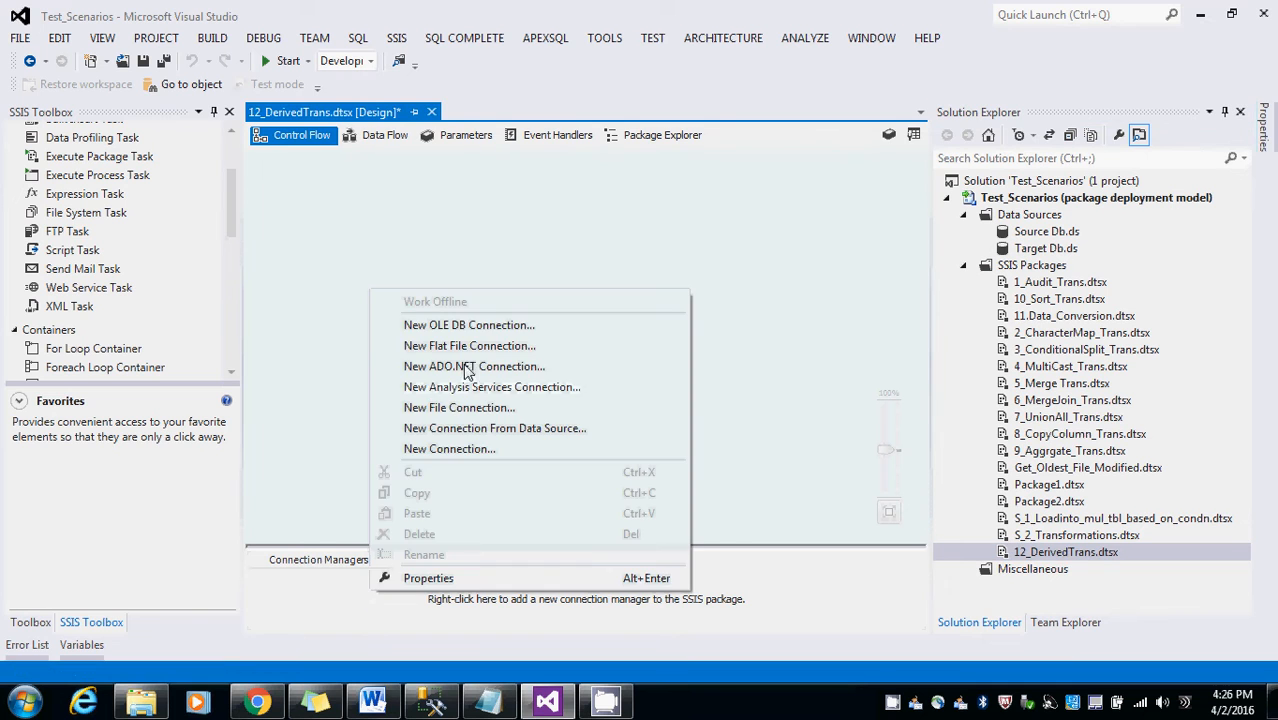
click(468, 326)
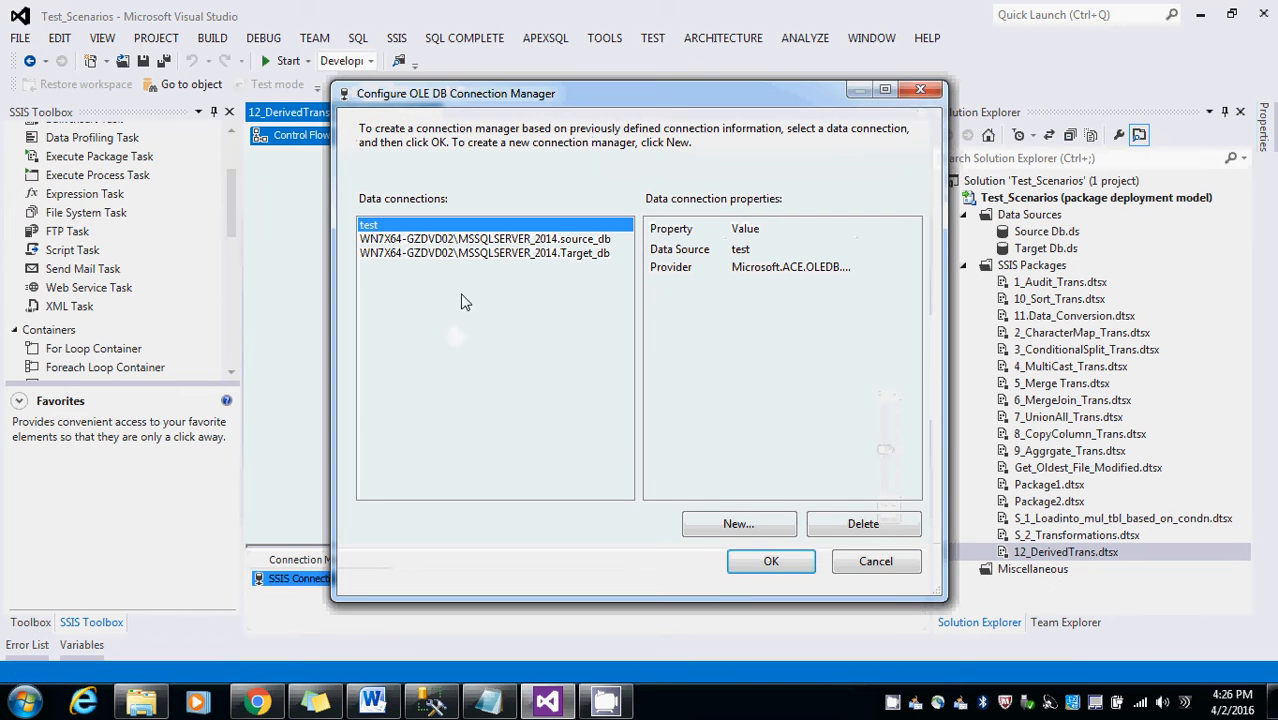
click(508, 243)
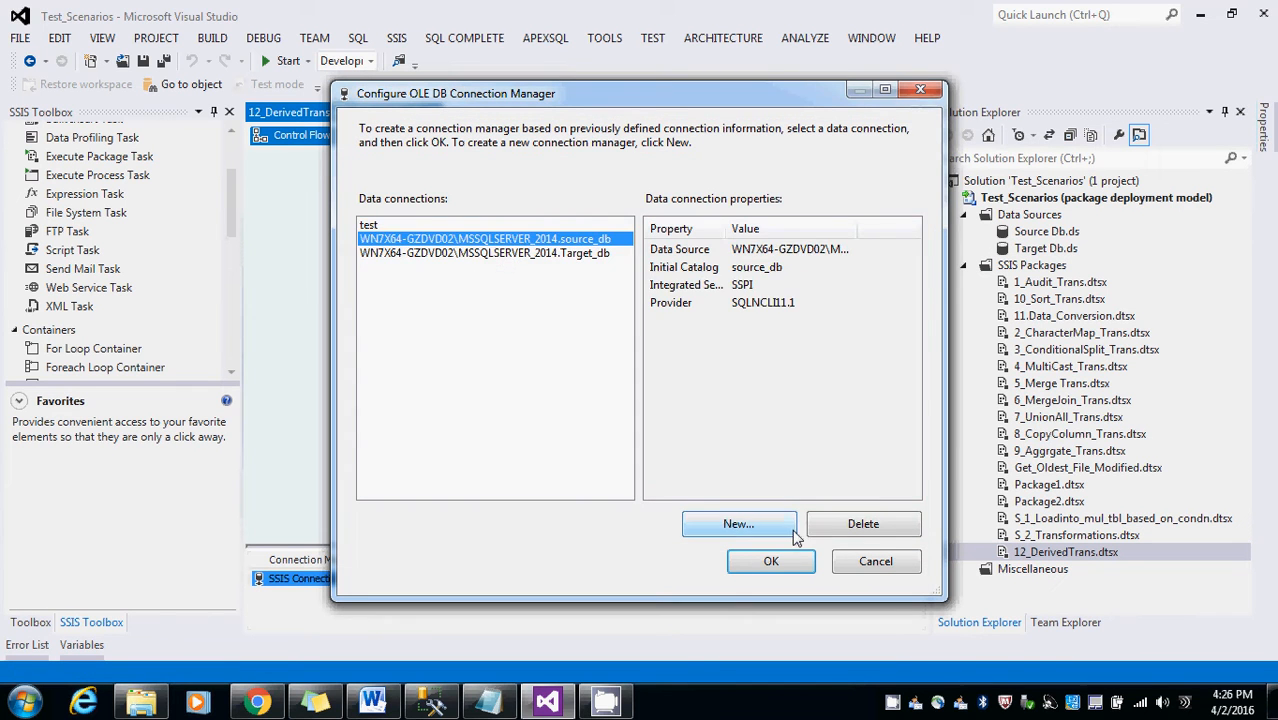
click(776, 561)
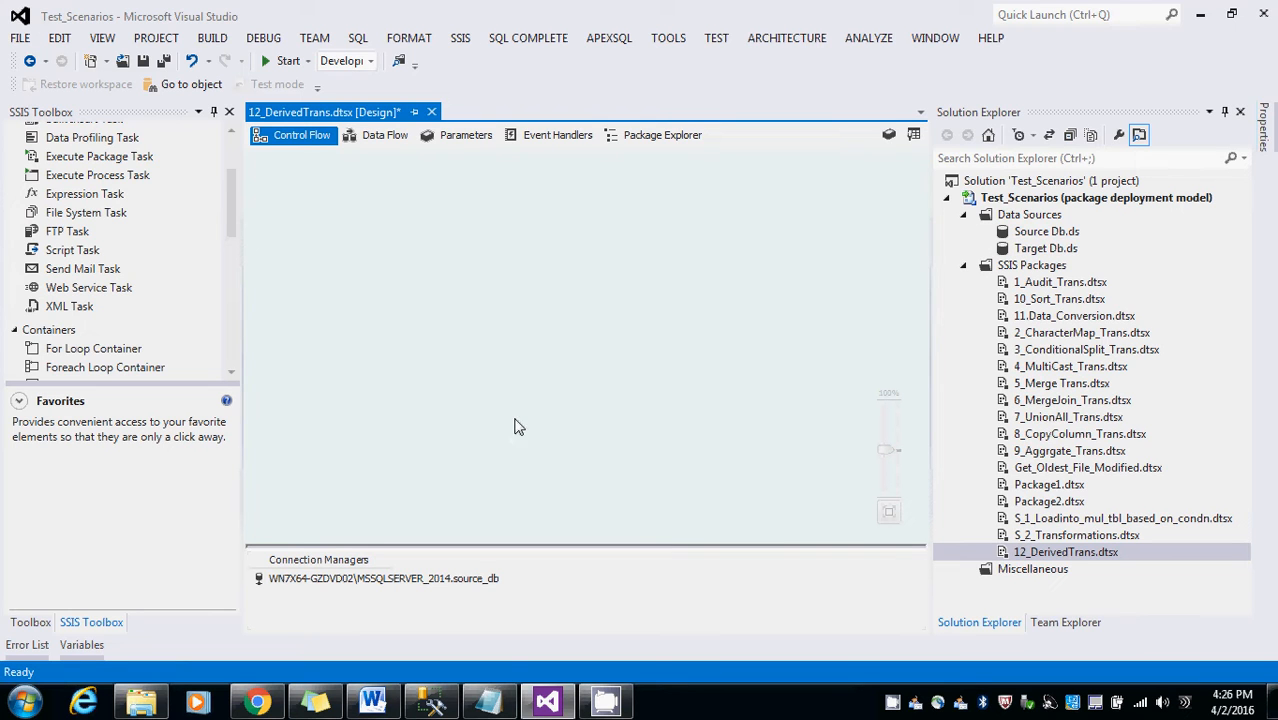
- Add a Data Flow Task to the control flow and name it "Derived trans"
drag(233, 228, 233, 185)
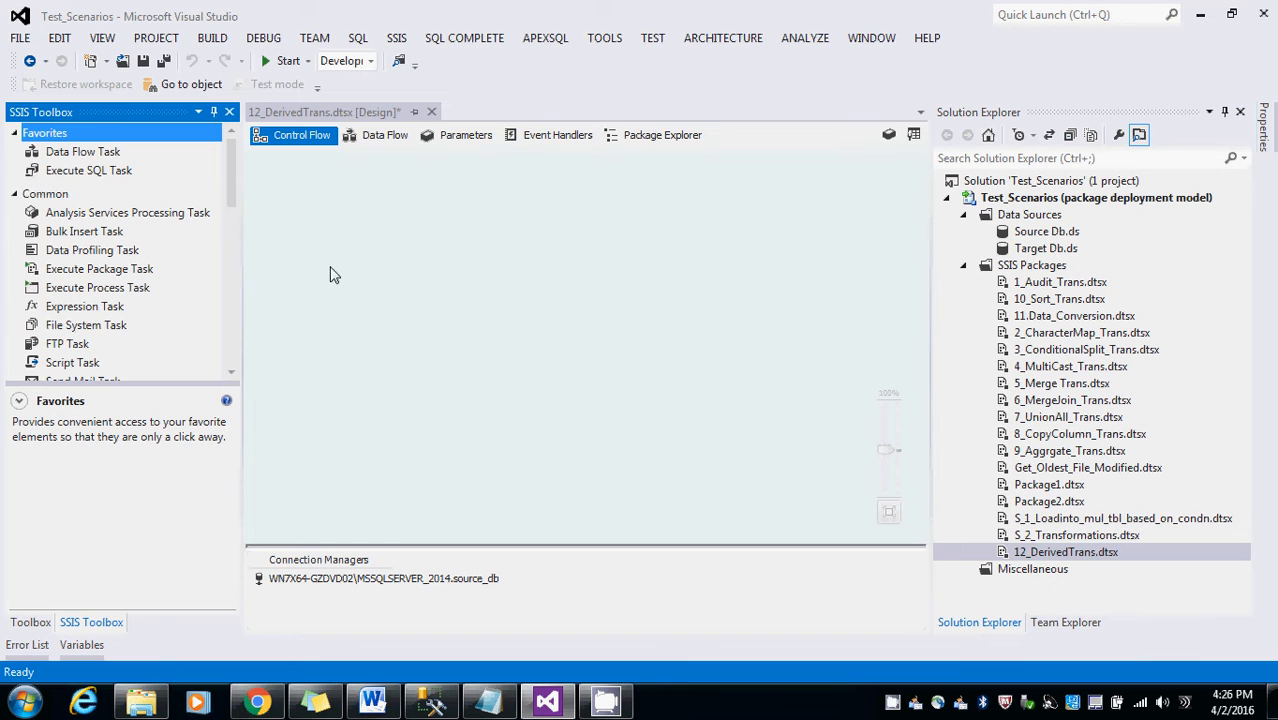
drag(60, 152, 485, 248)
click(550, 271)
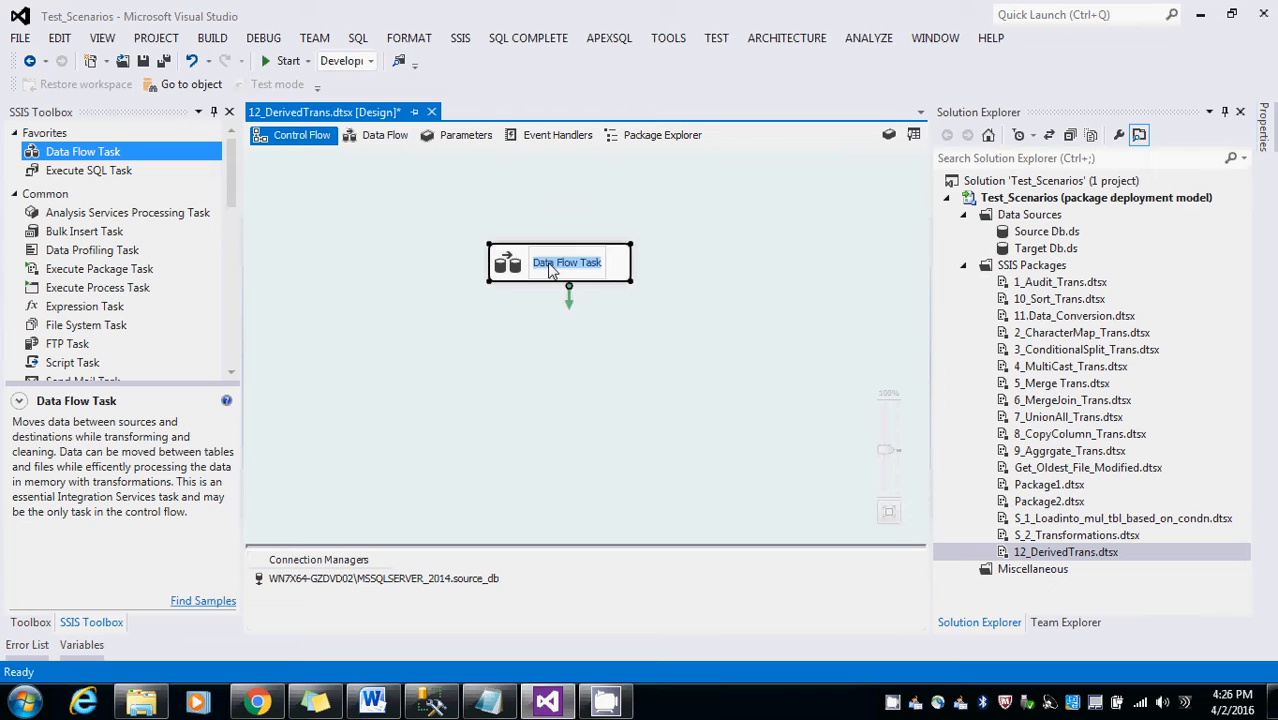
text(Derived trans)
key(Return)
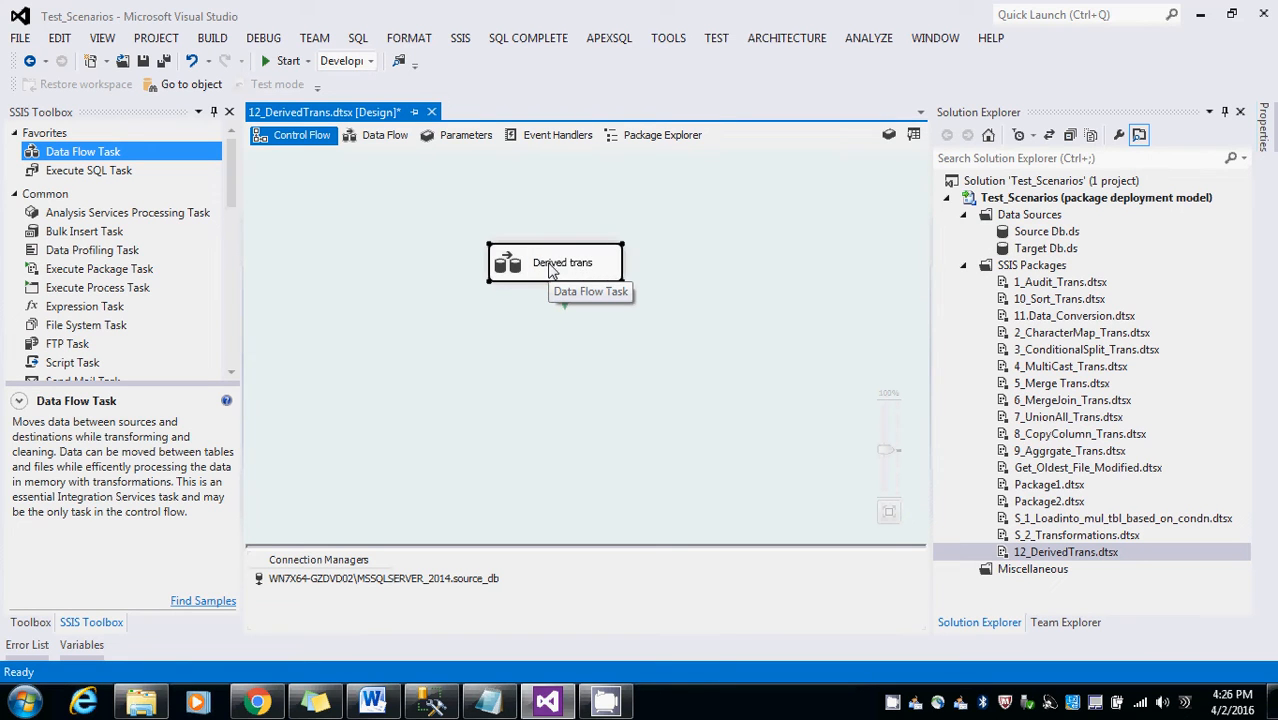
- Add an OLE DB Source inside the Derived trans data flow and name it tblProduct
double_click(551, 266)
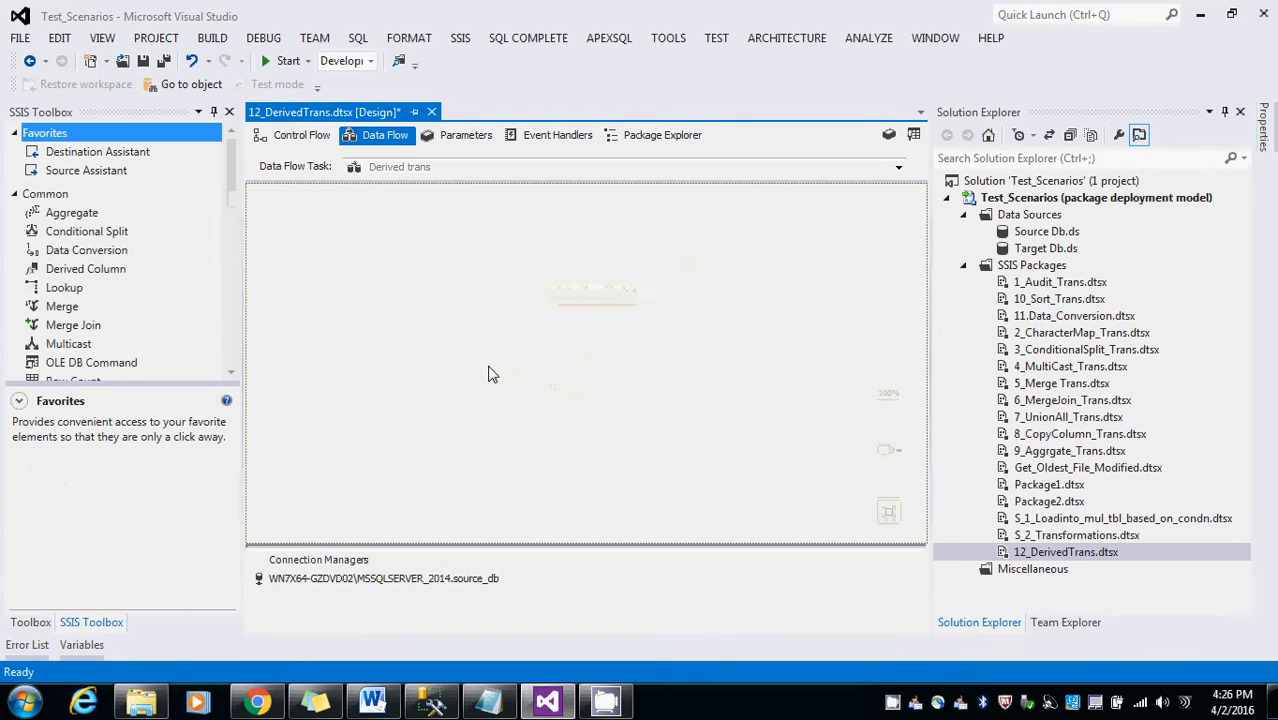
drag(232, 172, 225, 307)
drag(80, 297, 527, 303)
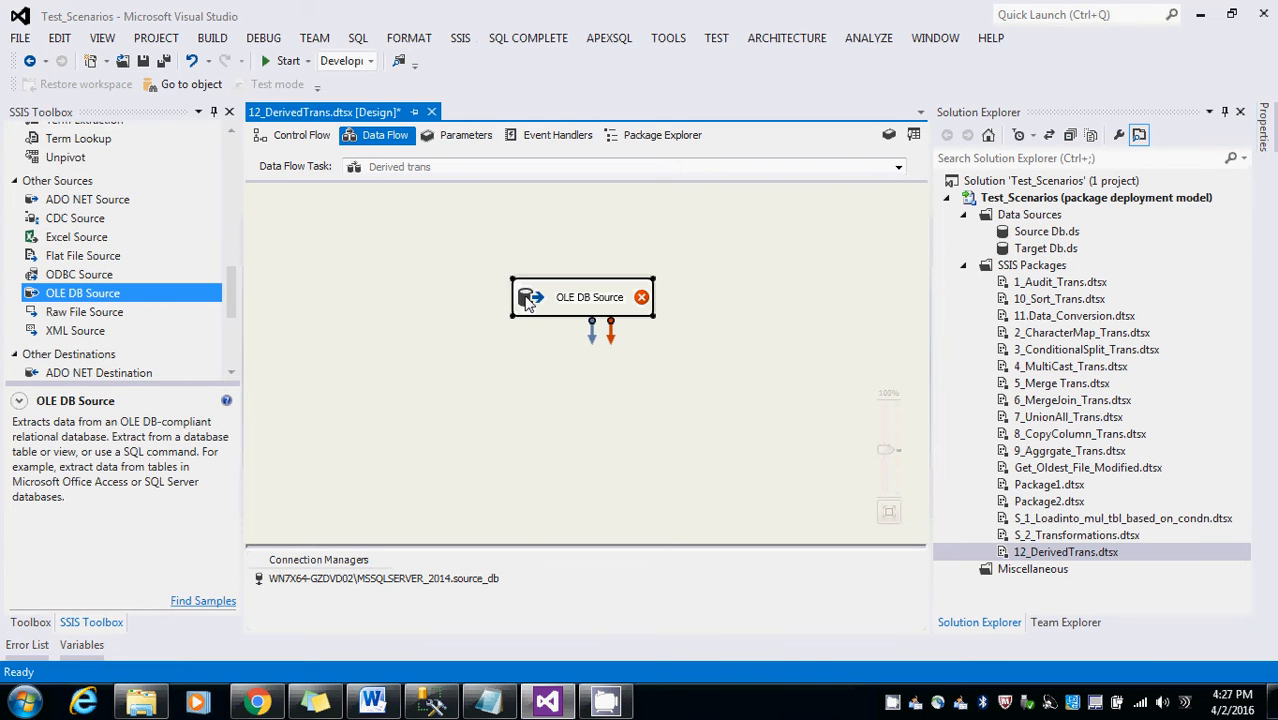
click(566, 300)
text(tb)
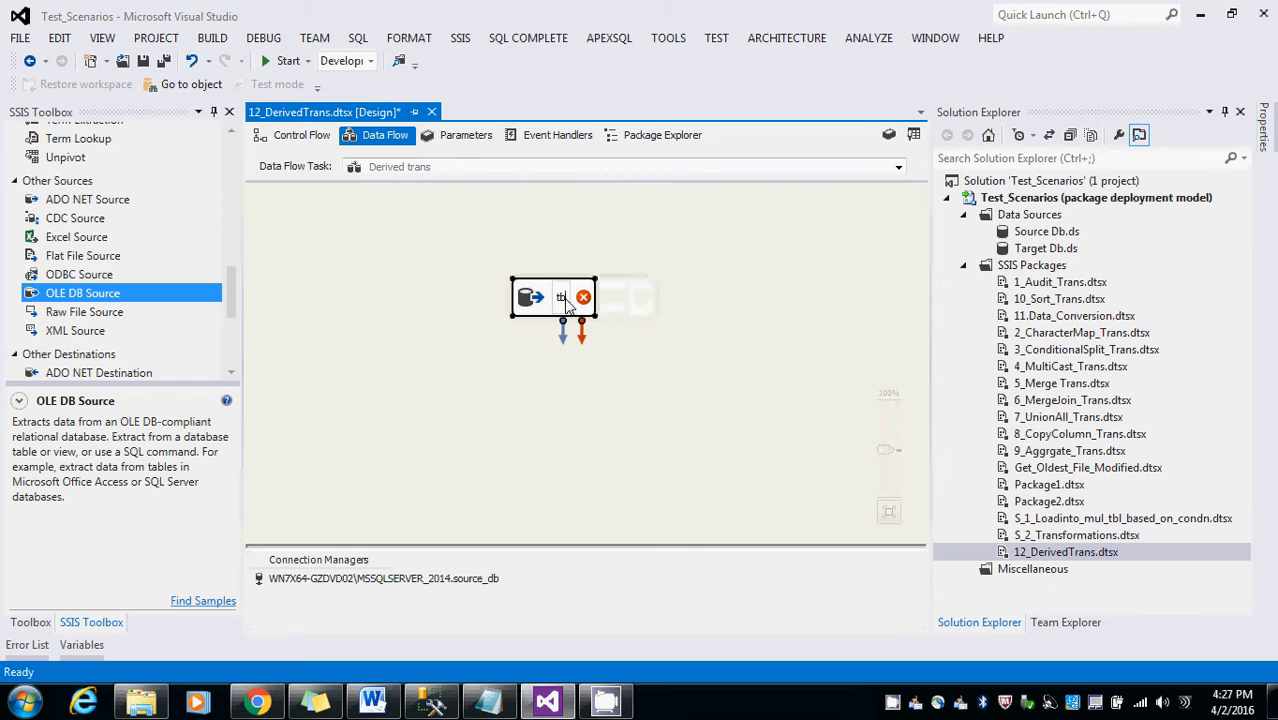
text(lProduct)
key(Return)
- Set the tblProduct source to read from the table [dbo].[tblProduct]
double_click(566, 298)
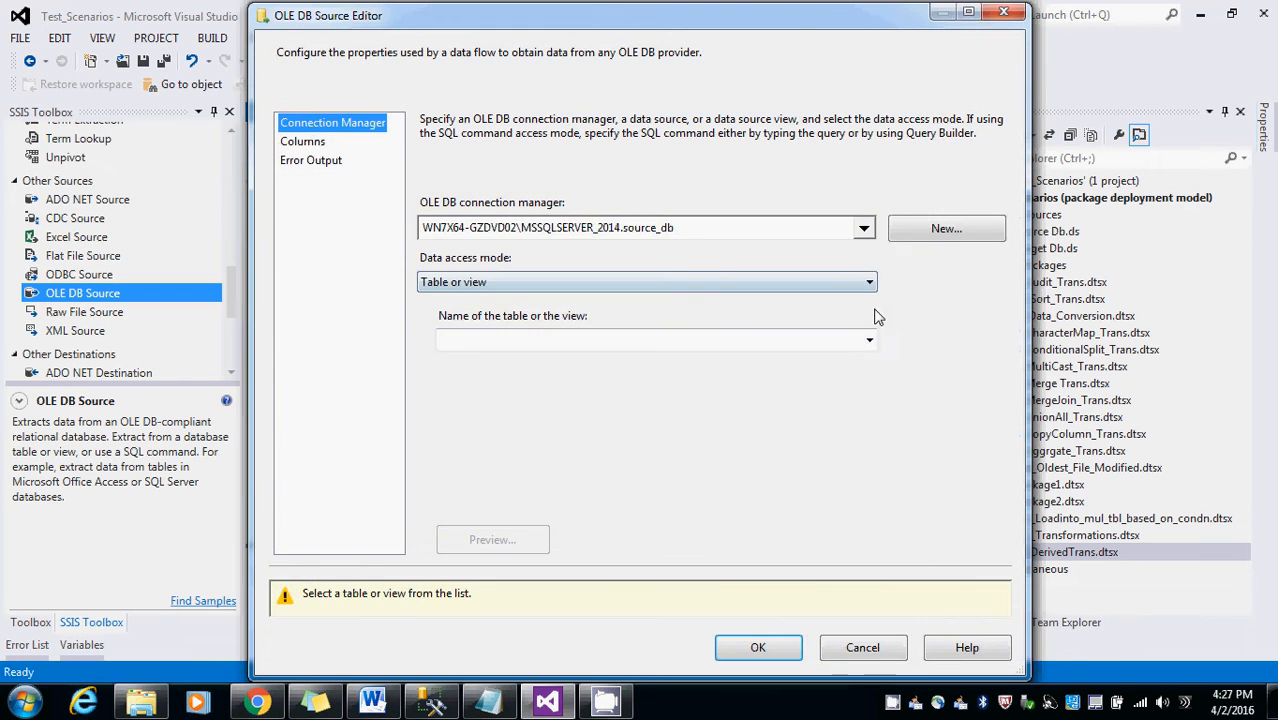
click(869, 340)
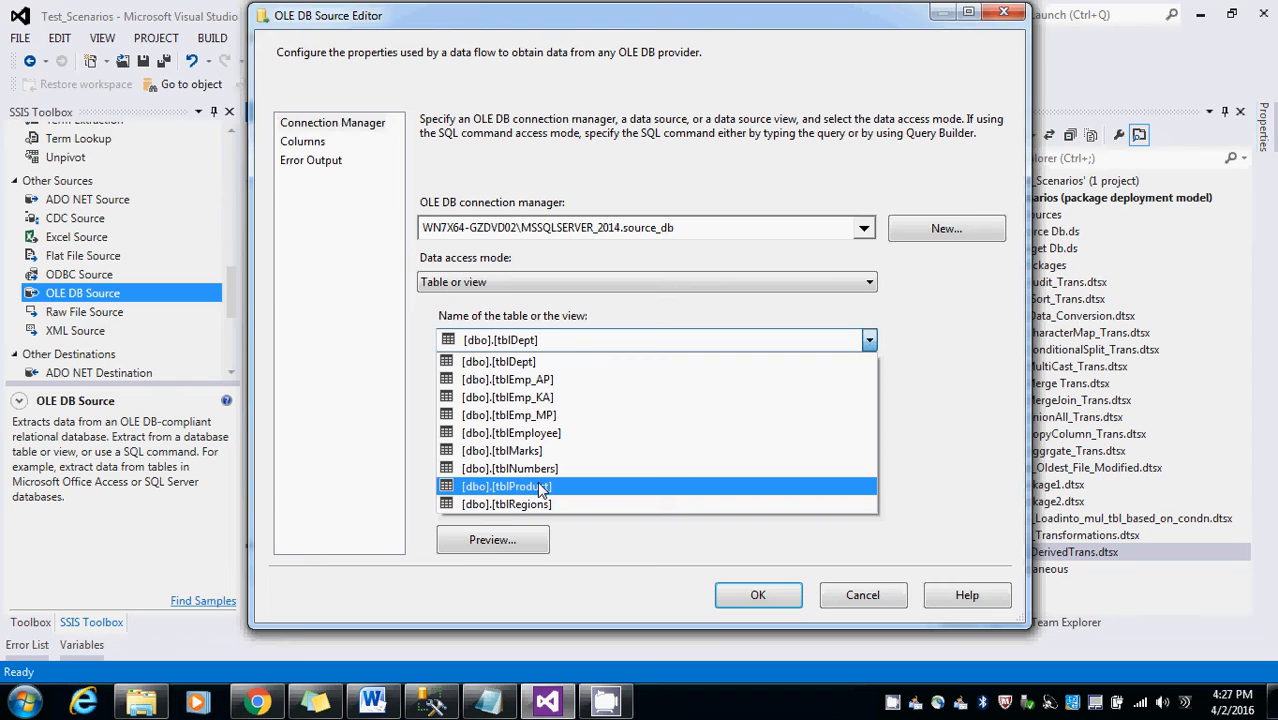
click(503, 486)
- Review the source's columns, preview its rows, and accept the OLE DB source settings
click(303, 141)
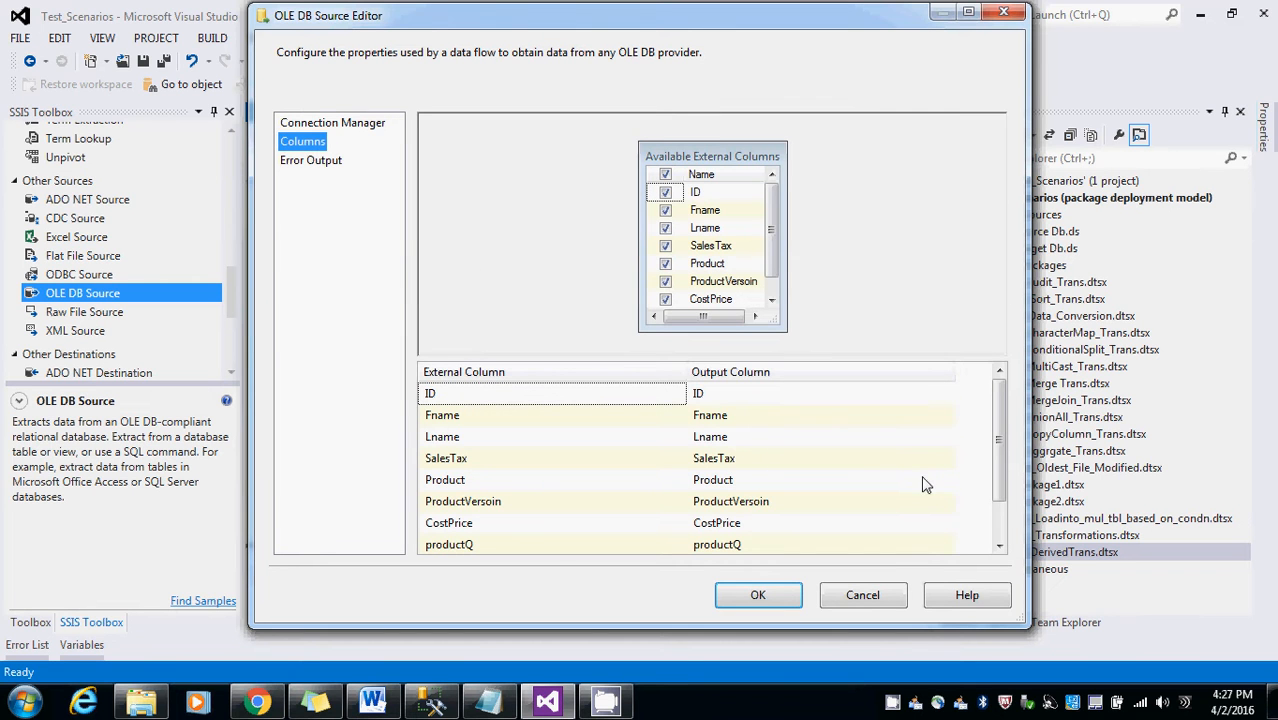
click(321, 161)
click(306, 143)
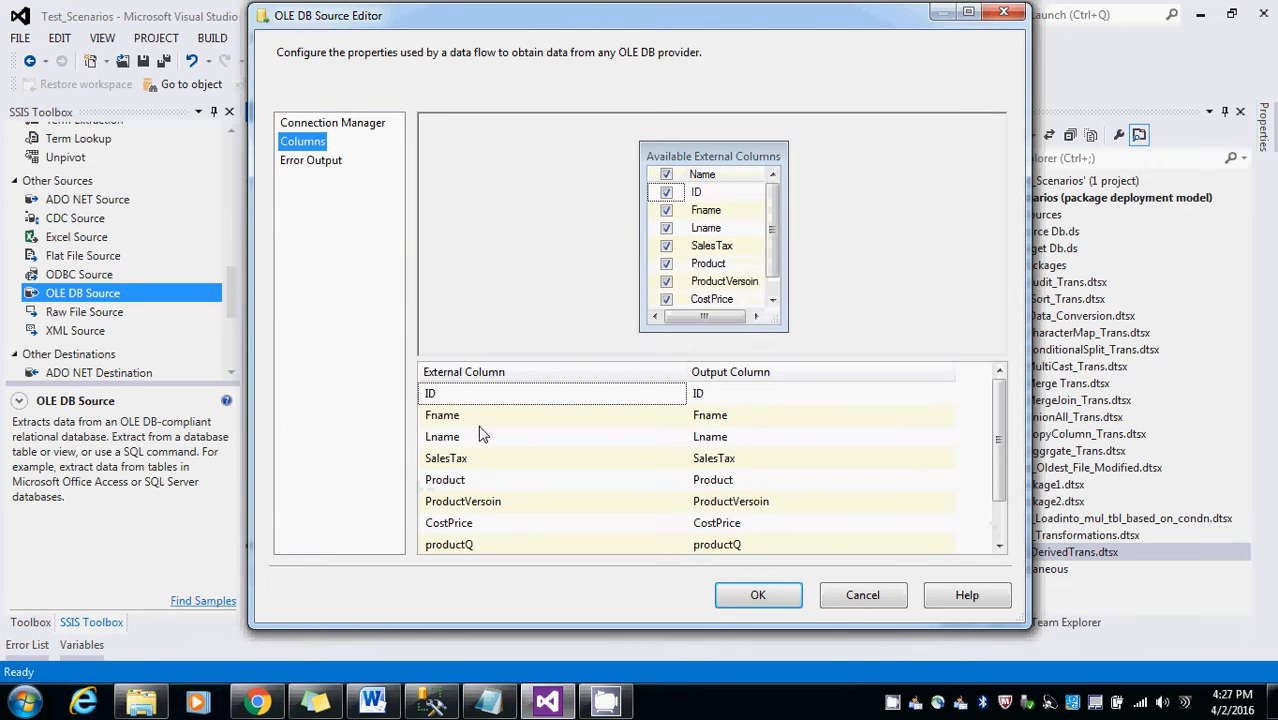
click(330, 123)
click(541, 532)
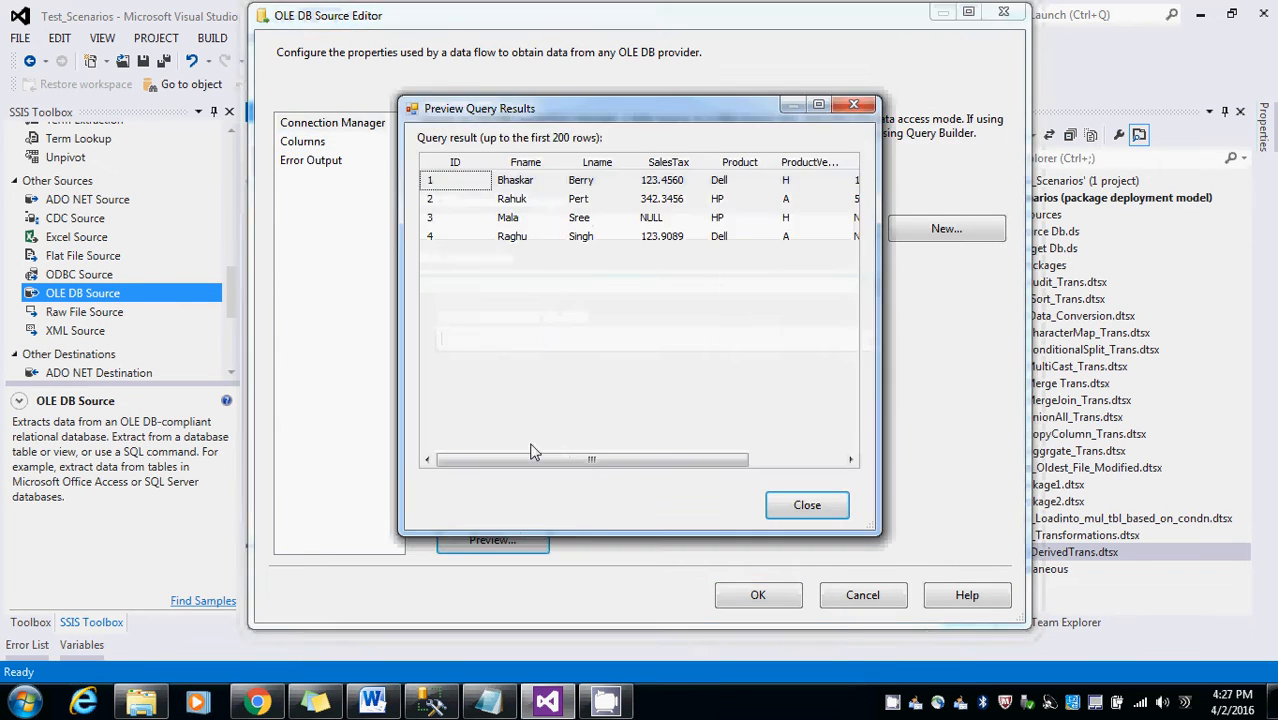
click(814, 513)
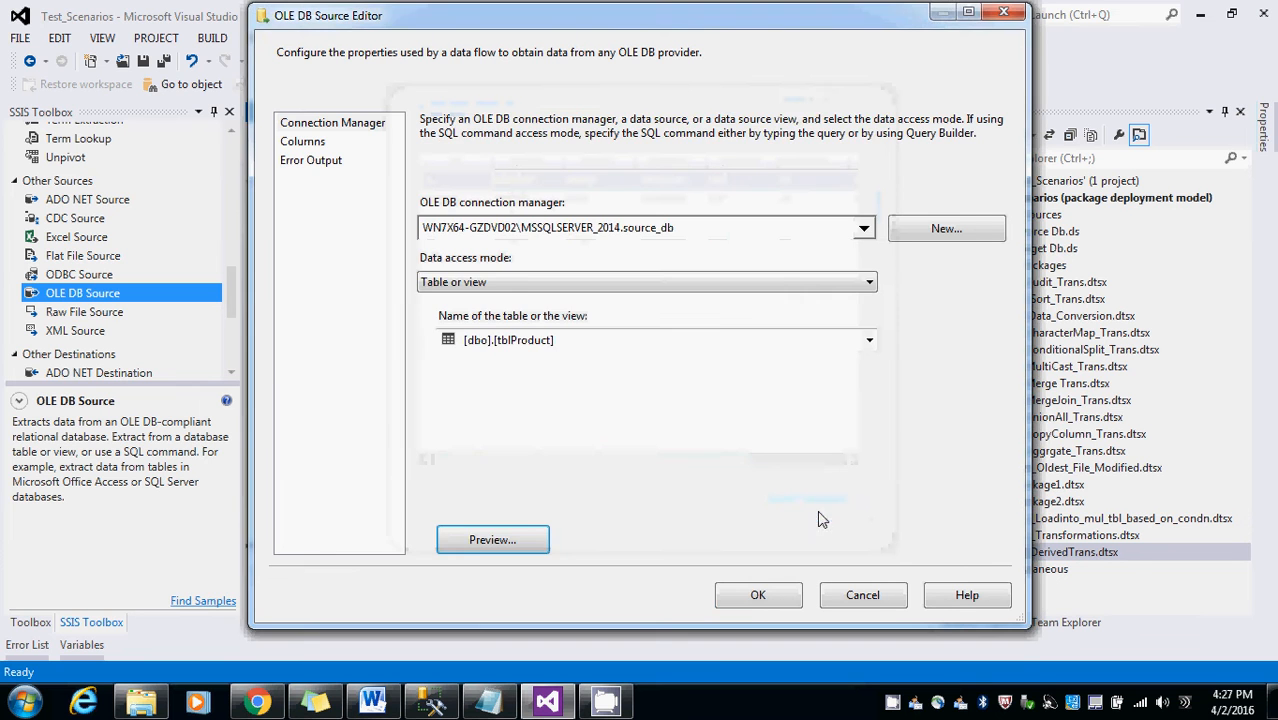
click(757, 594)
- Add a Derived Column transformation below the tblProduct source and connect the source's output to it
click(366, 250)
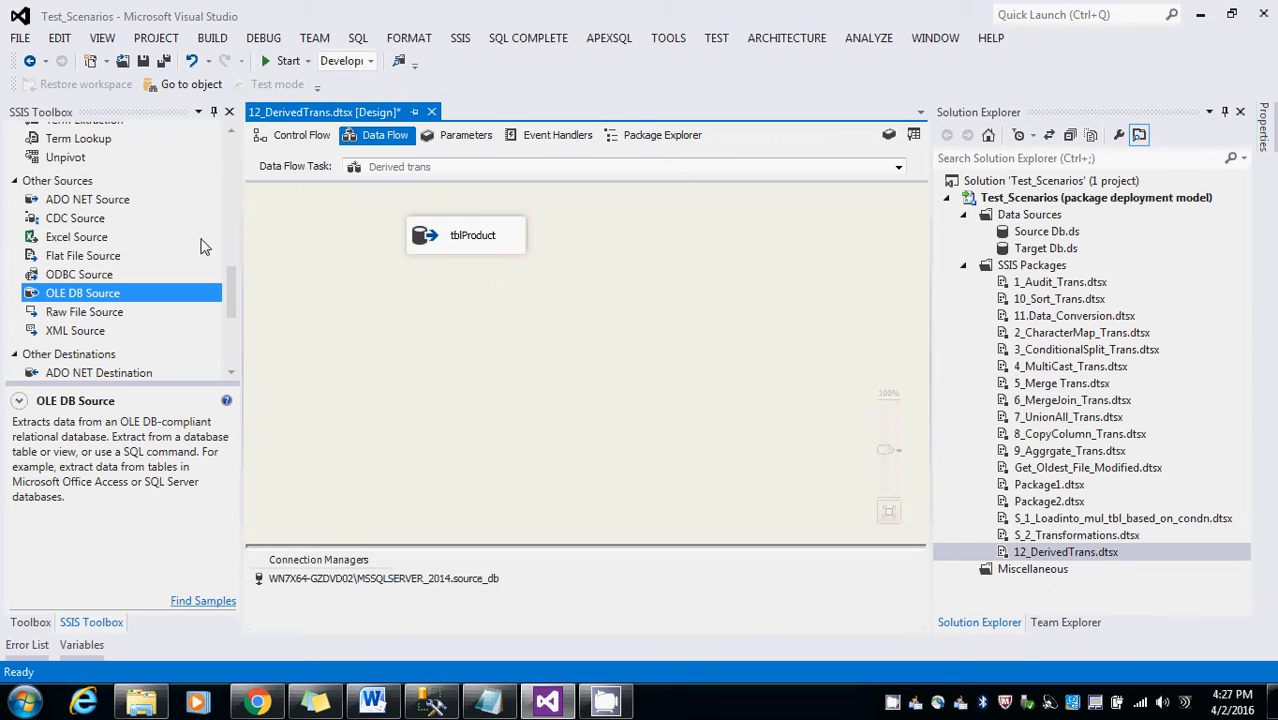
drag(230, 307, 220, 195)
drag(60, 183, 446, 312)
click(458, 255)
drag(466, 263, 429, 335)
- Open the Derived Column transformation for editing, show the input columns, and add a derived column named Name
double_click(418, 333)
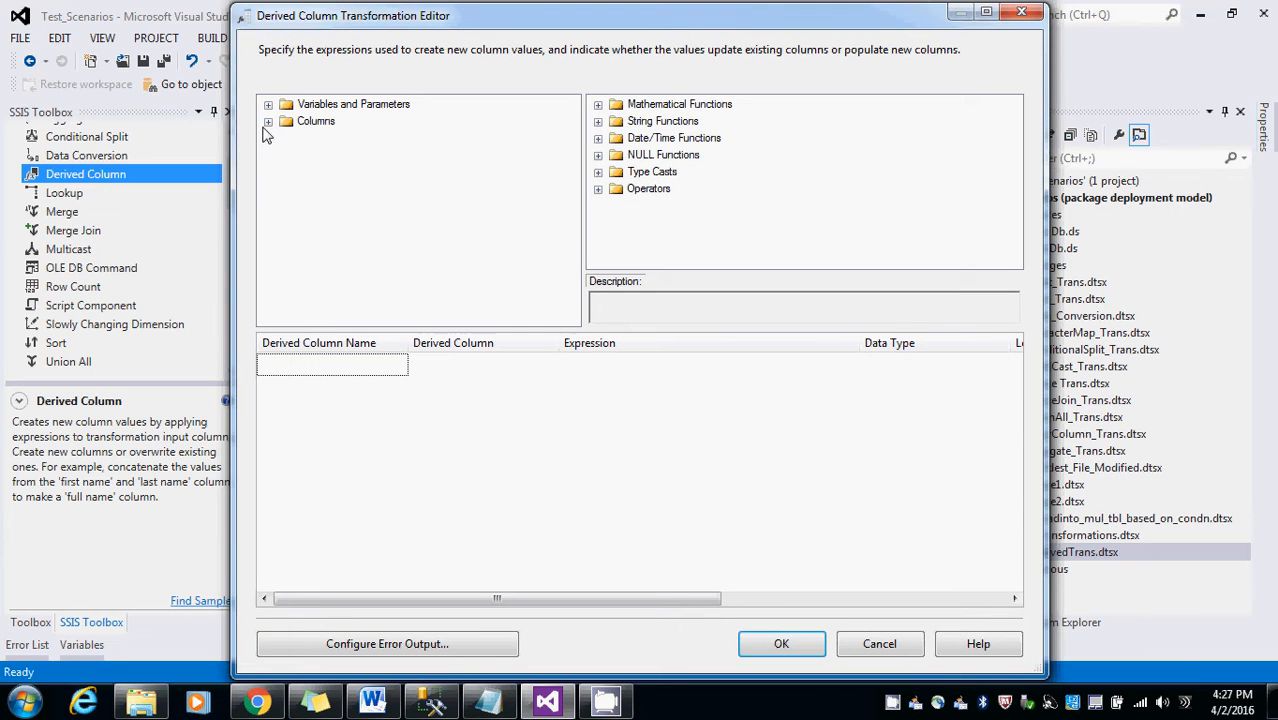
click(268, 121)
click(986, 12)
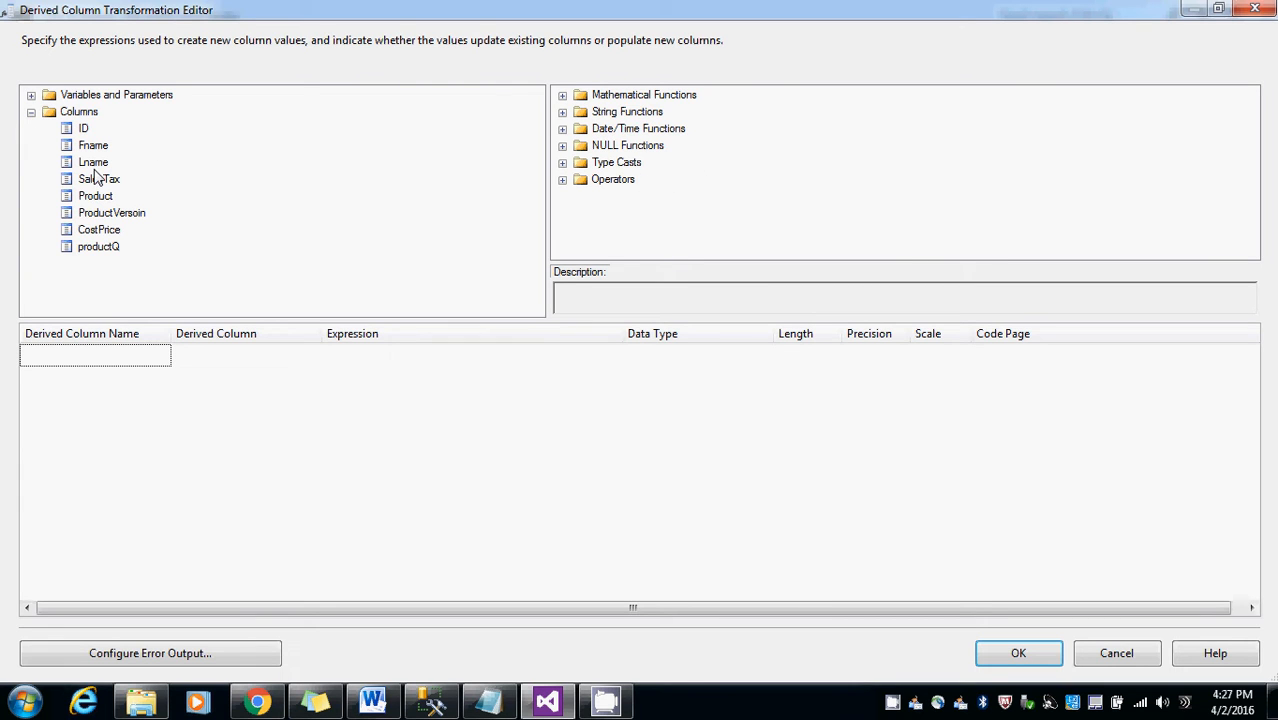
click(95, 353)
text(Name)
- Set the Name column's expression to [Fname]+ " " + [Lname]
click(366, 354)
drag(68, 146, 348, 360)
click(398, 362)
text(+ " " +)
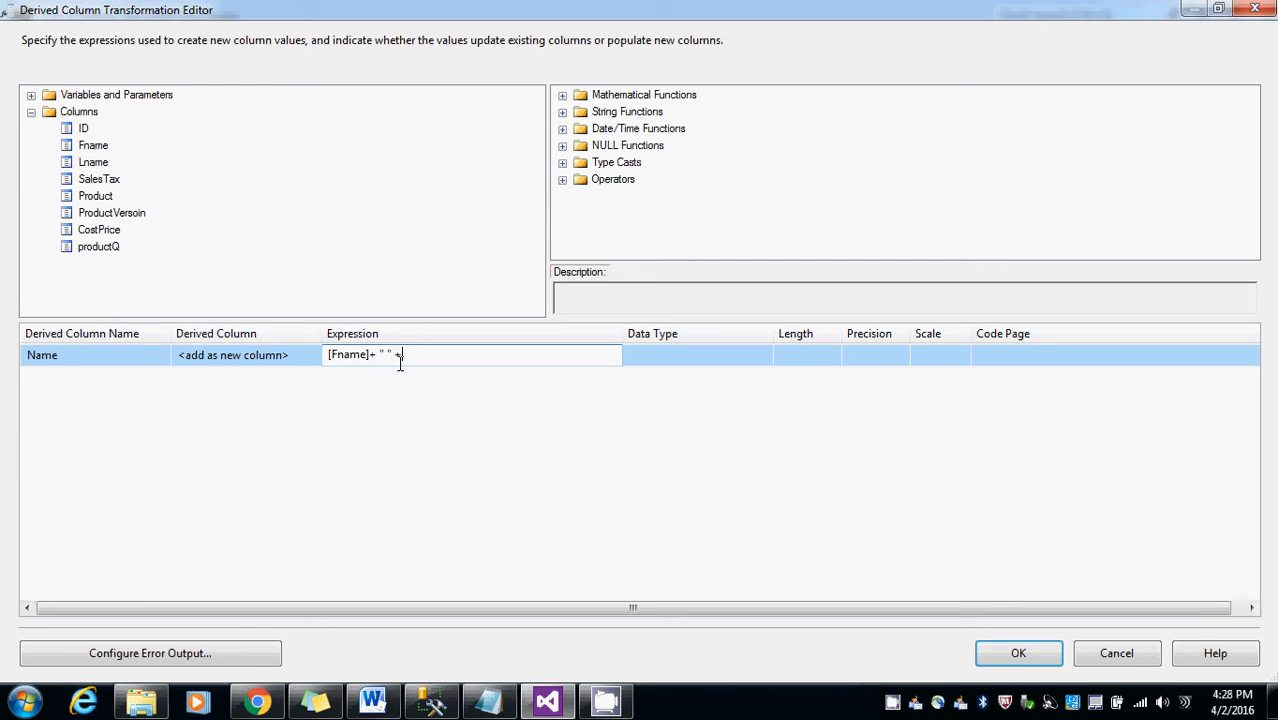
drag(90, 165, 443, 362)
click(465, 359)
key(Tab)
key(Tab)
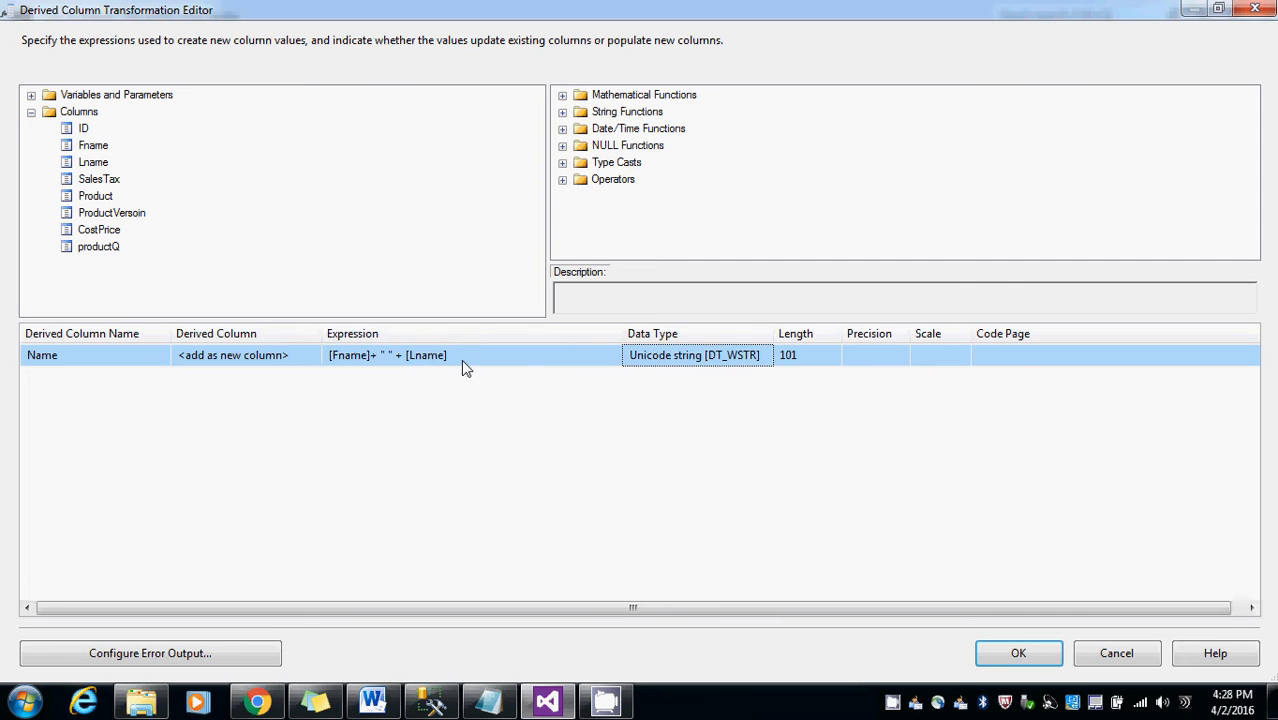
- Add a second derived column row based on SalesTax and set it to replace the existing 'SalesTax' column
click(117, 382)
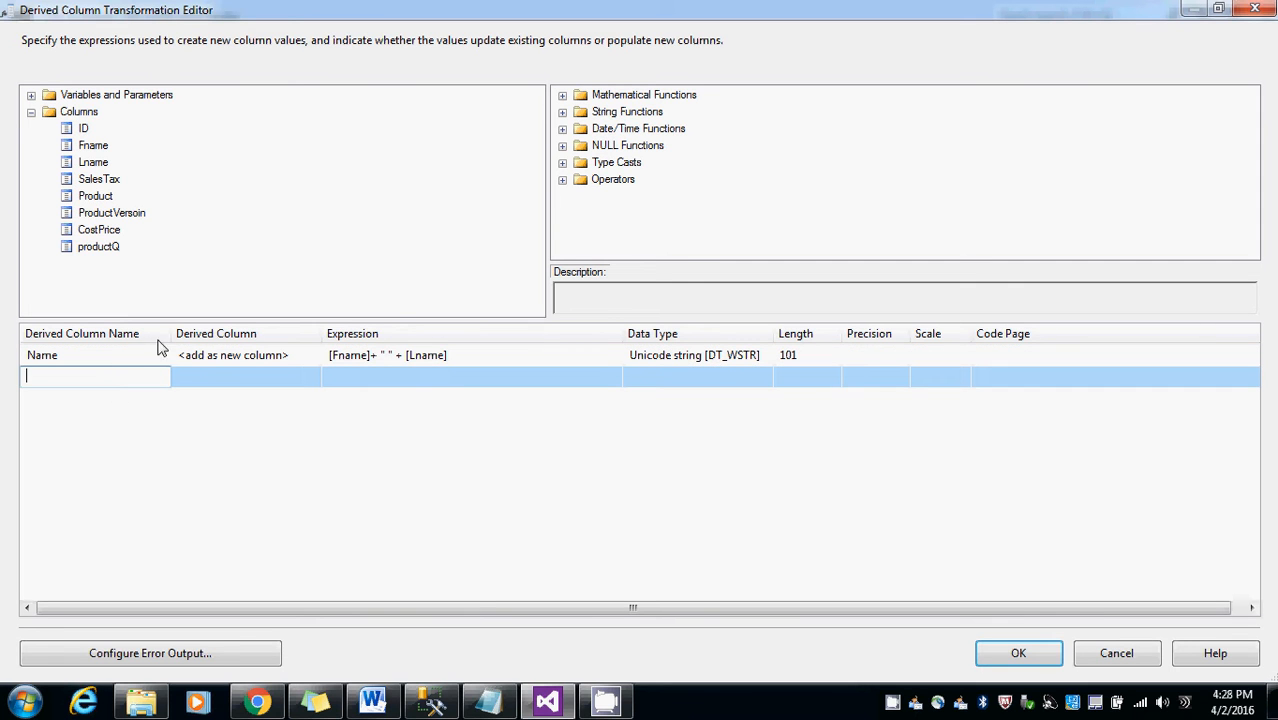
drag(66, 184, 92, 374)
click(256, 383)
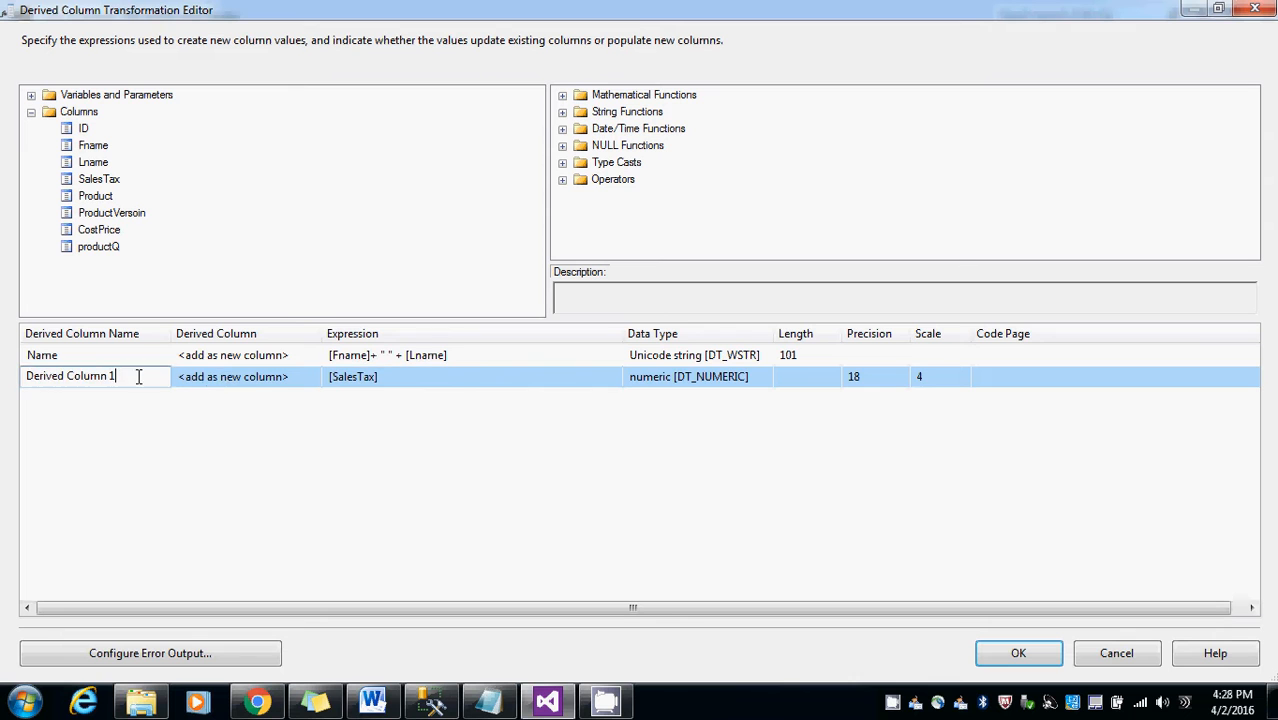
click(313, 377)
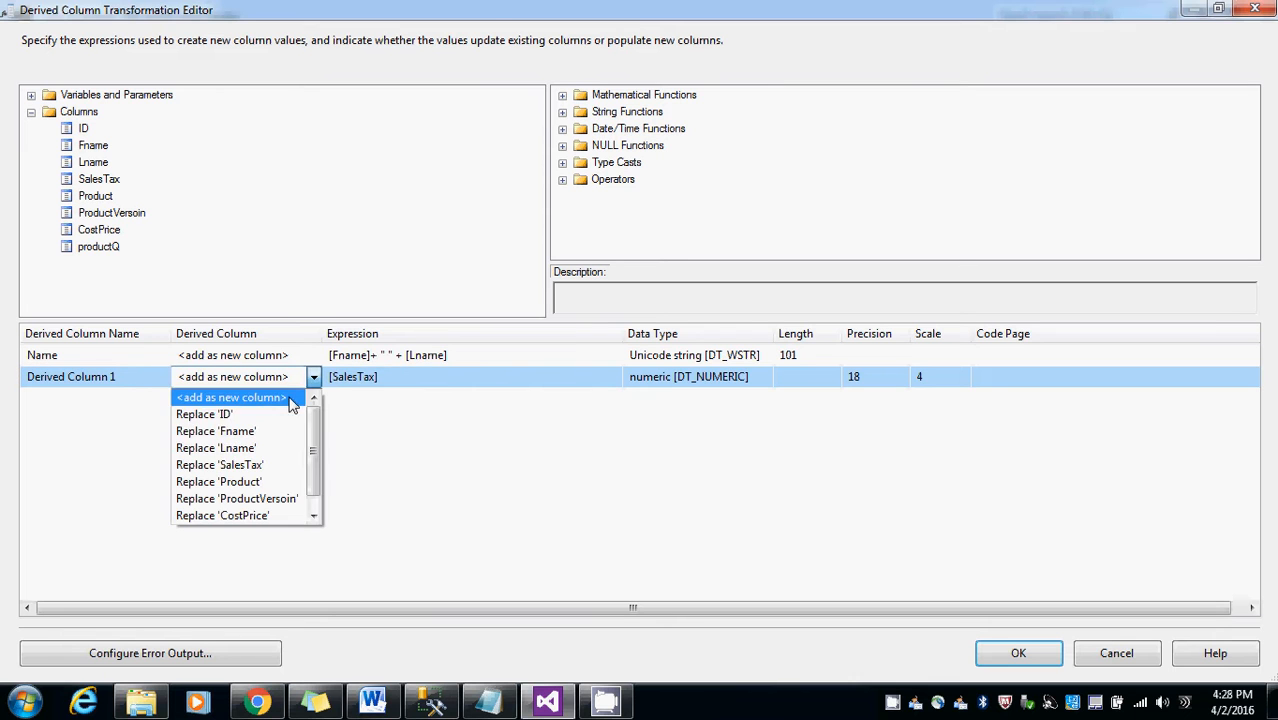
click(245, 465)
- Insert the mathematical ROUND function in front of [SalesTax] in the SalesTax row's expression
click(387, 377)
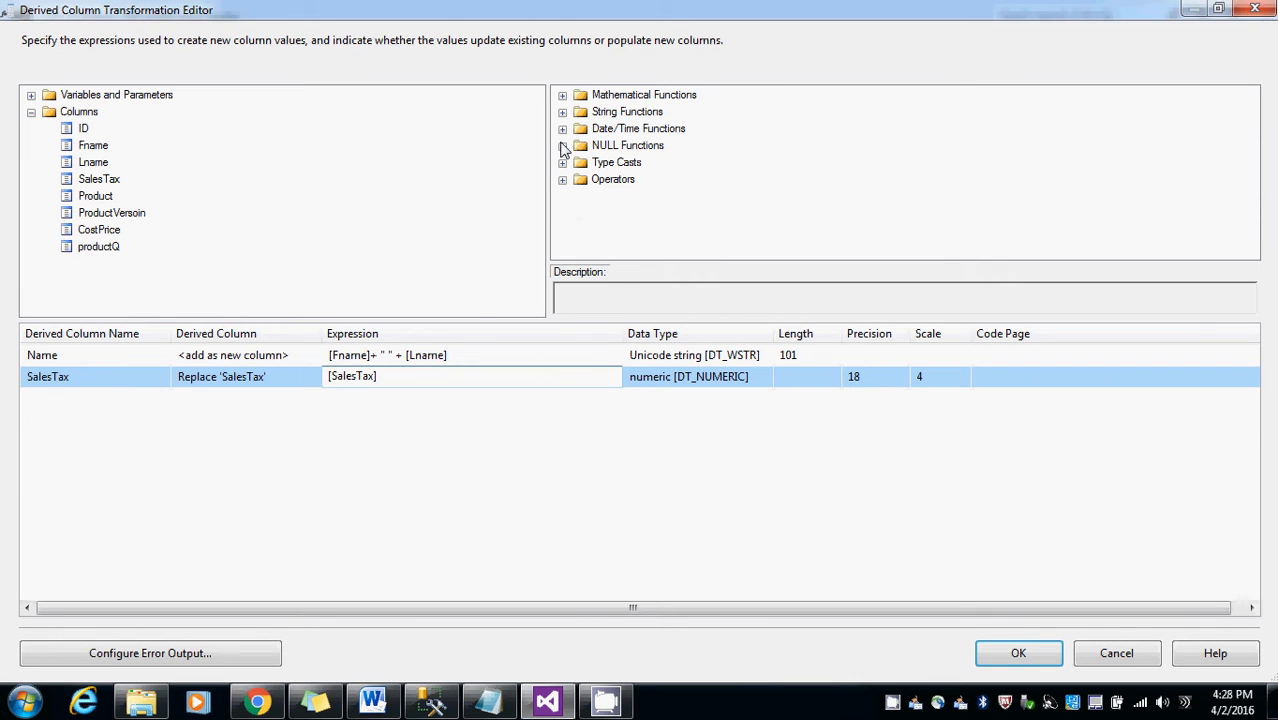
click(562, 95)
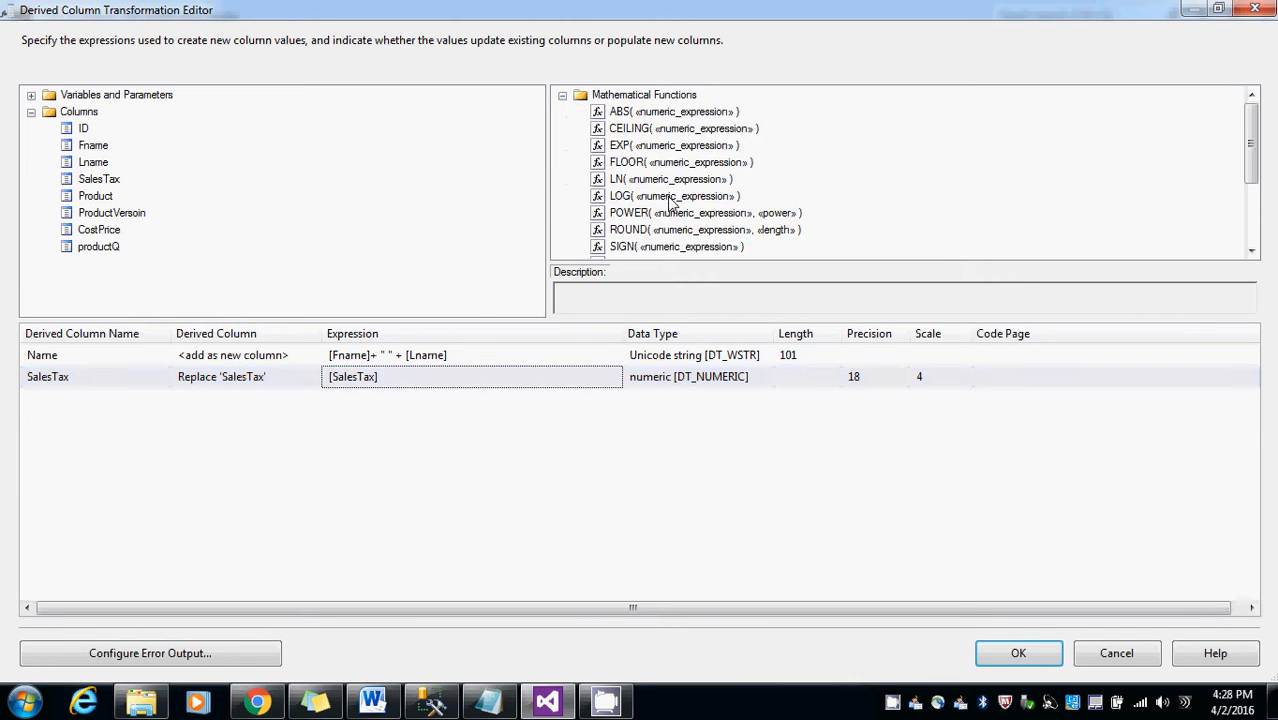
scroll(756, 257, down, 1)
click(600, 182)
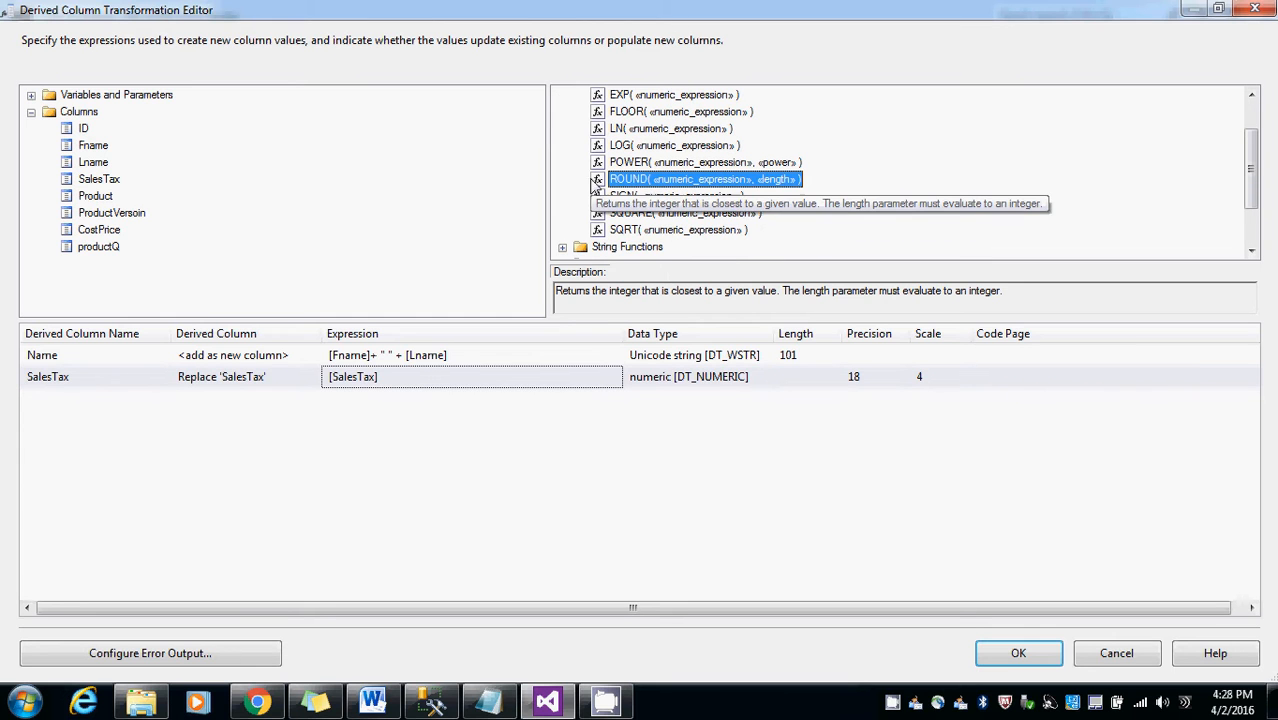
drag(598, 185, 330, 390)
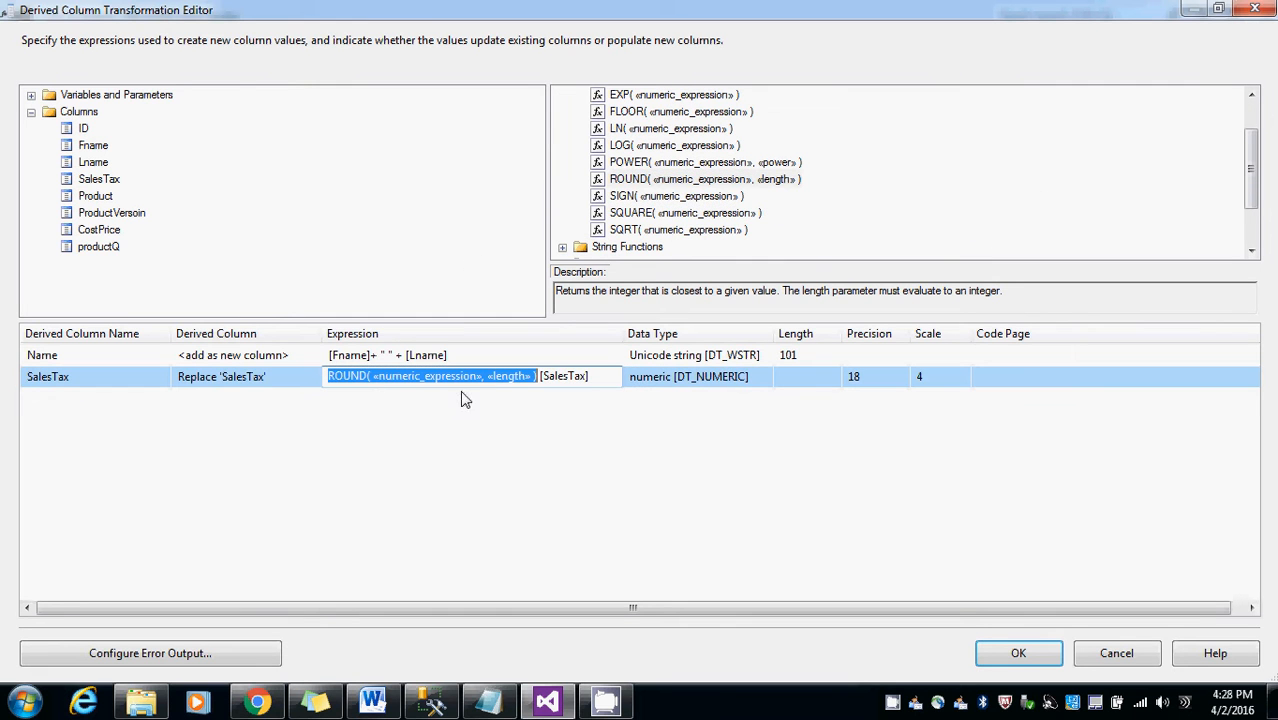
- Move [SalesTax] into the ROUND function in place of its numeric expression placeholder
drag(537, 377, 593, 376)
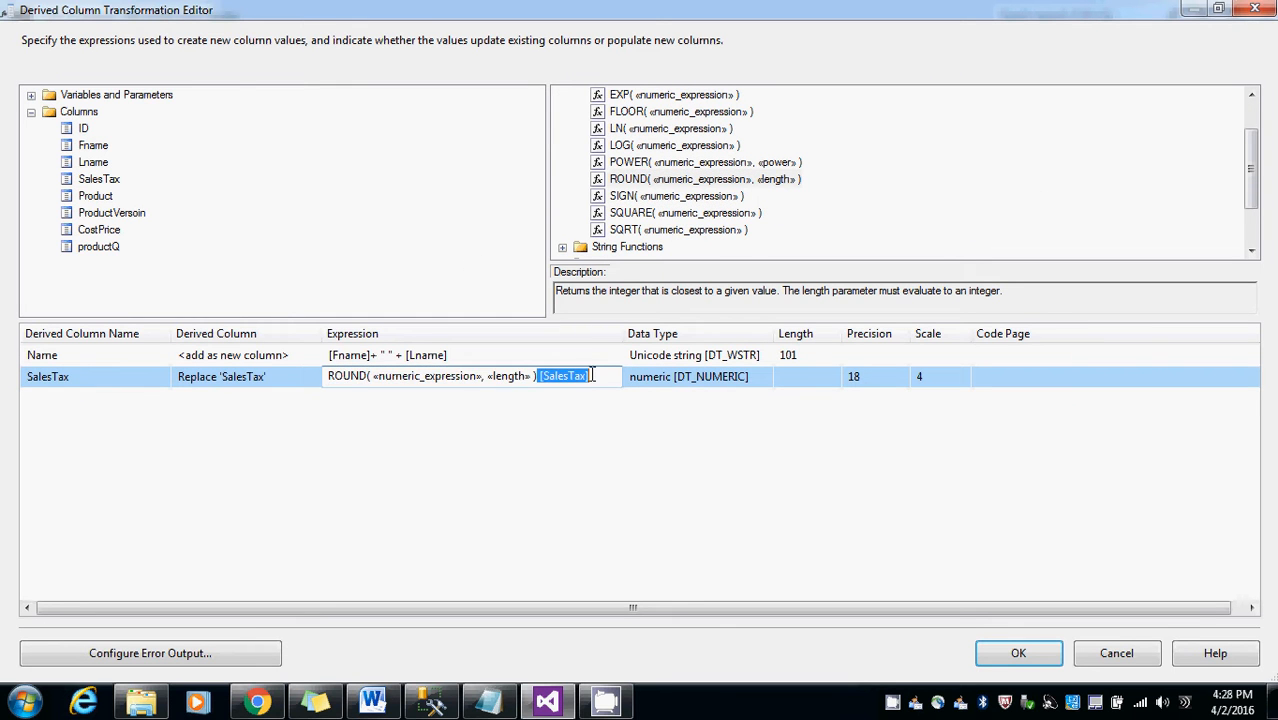
key(ctrl+x)
drag(371, 380, 471, 378)
key(ctrl+v)
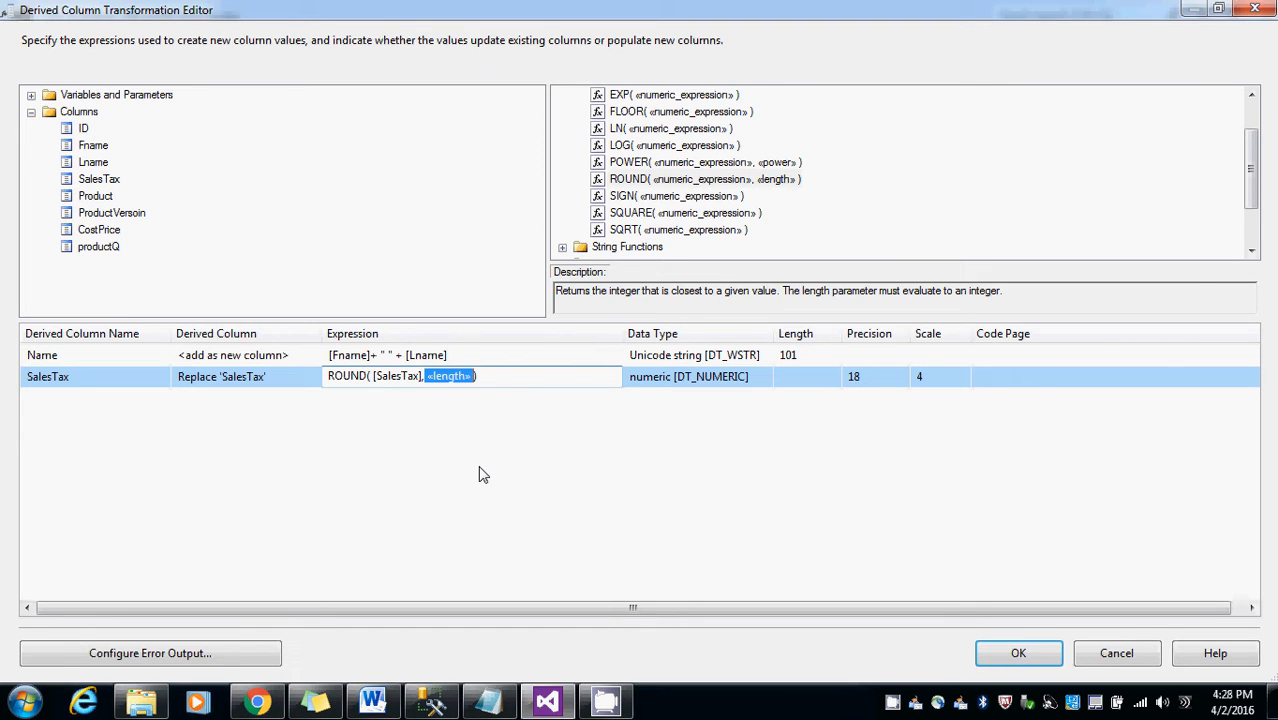
- Set the ROUND length for SalesTax to 1 and add a CostPrice row that replaces the existing 'CostPrice' column
text(1)
click(113, 401)
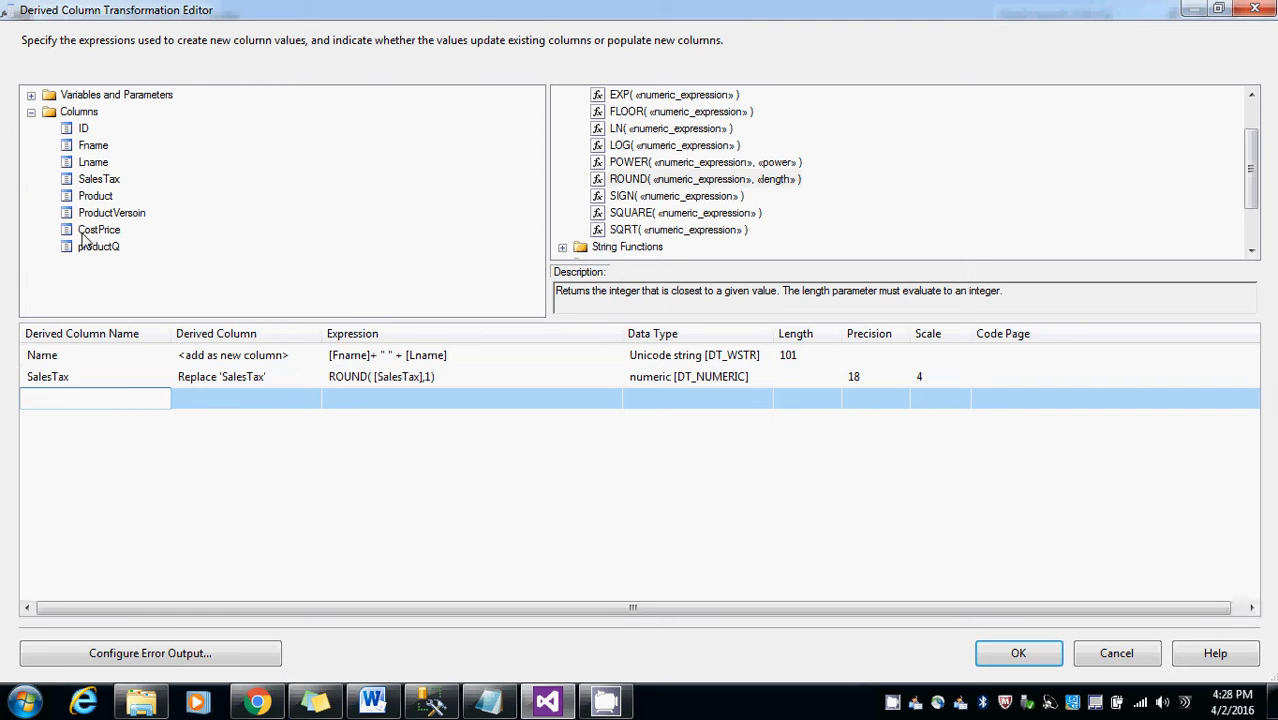
drag(100, 229, 89, 398)
click(214, 399)
click(313, 398)
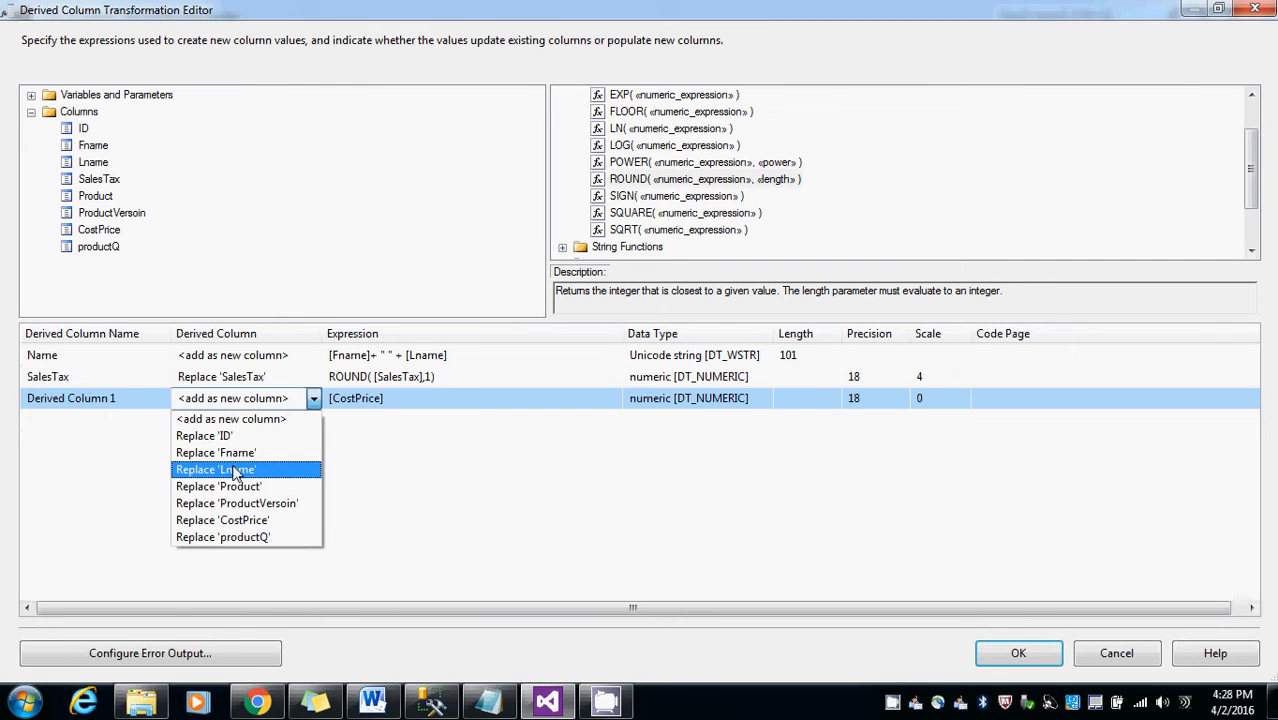
click(236, 521)
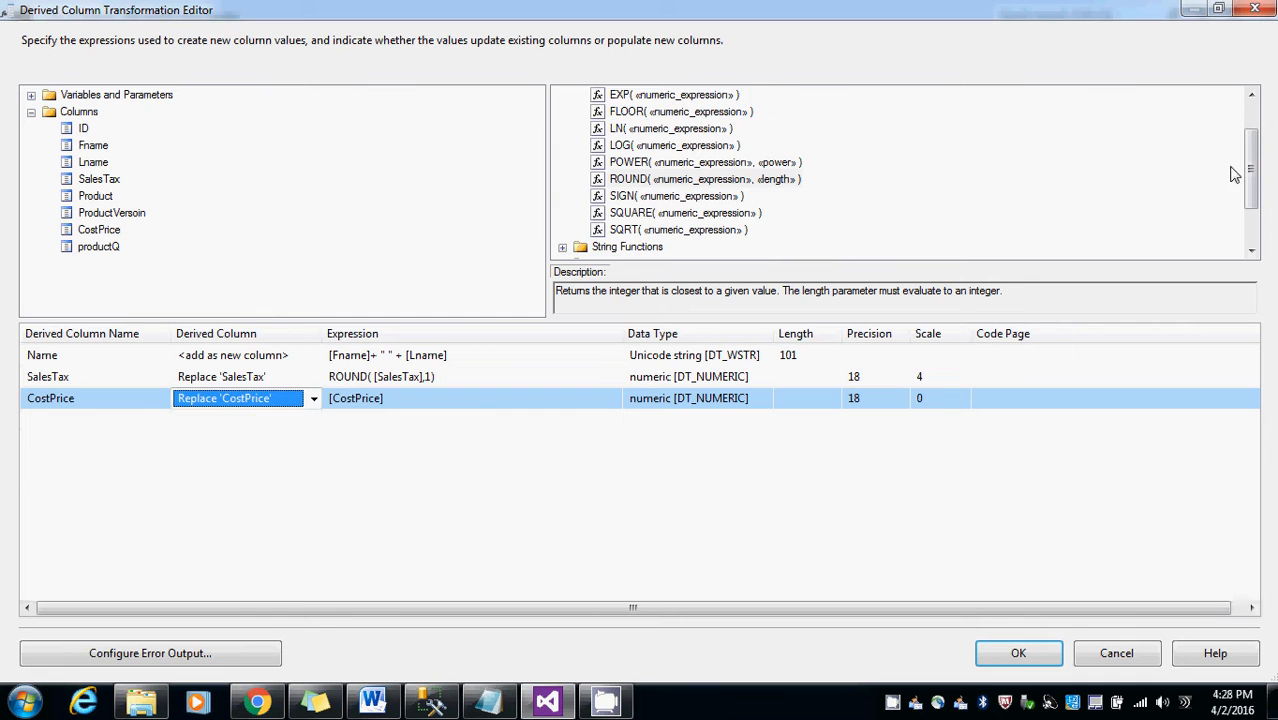
- Insert the REPLACENULL function from the NULL functions in front of [CostPrice] in the CostPrice row's expression
drag(1253, 175, 1252, 208)
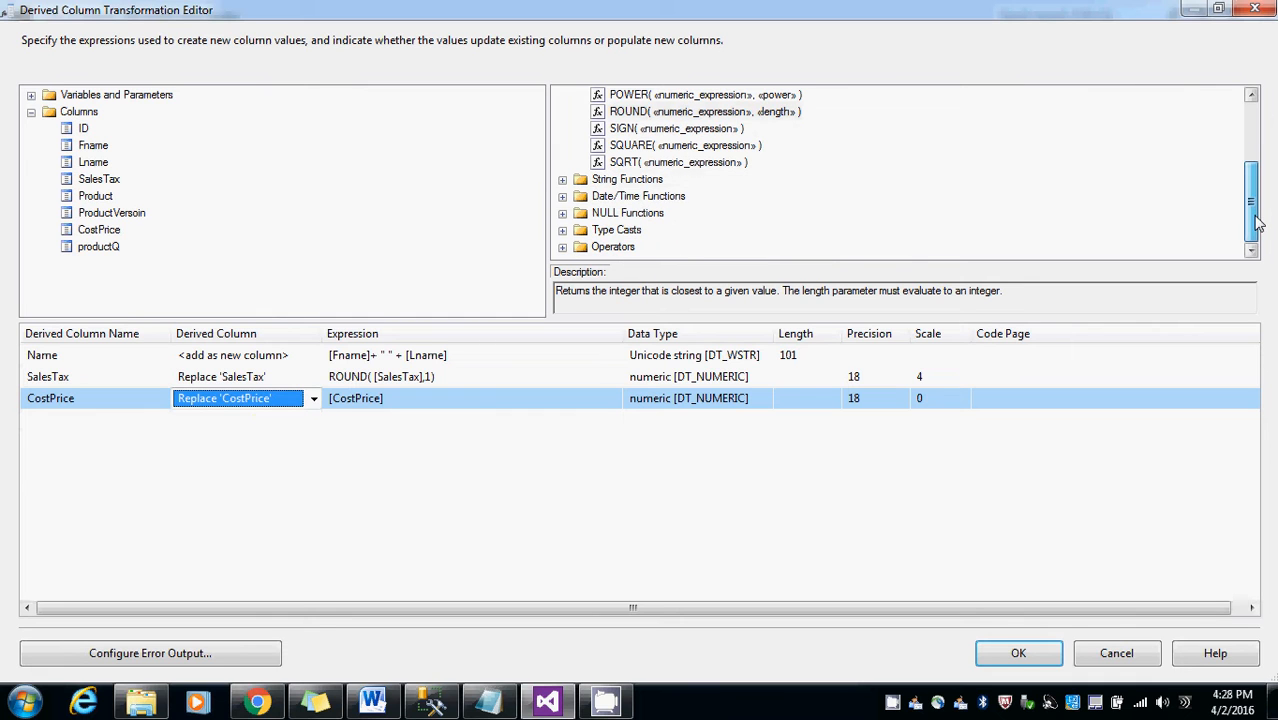
click(562, 213)
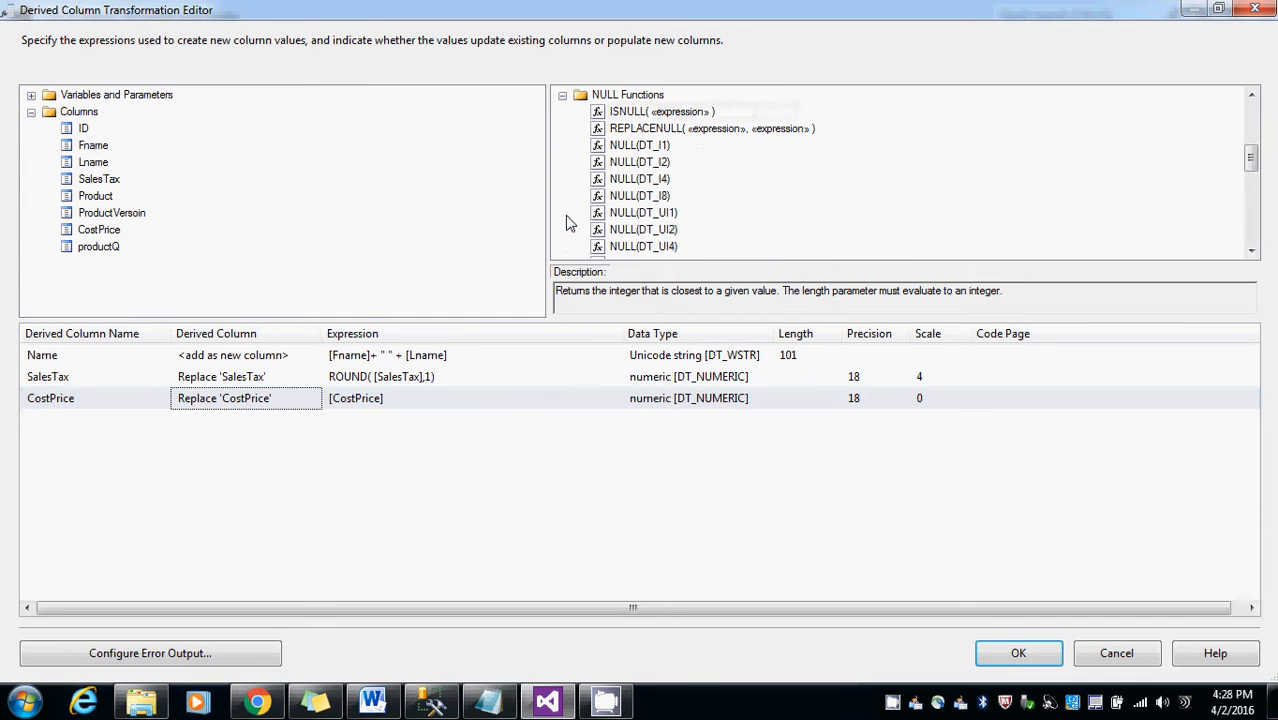
click(645, 129)
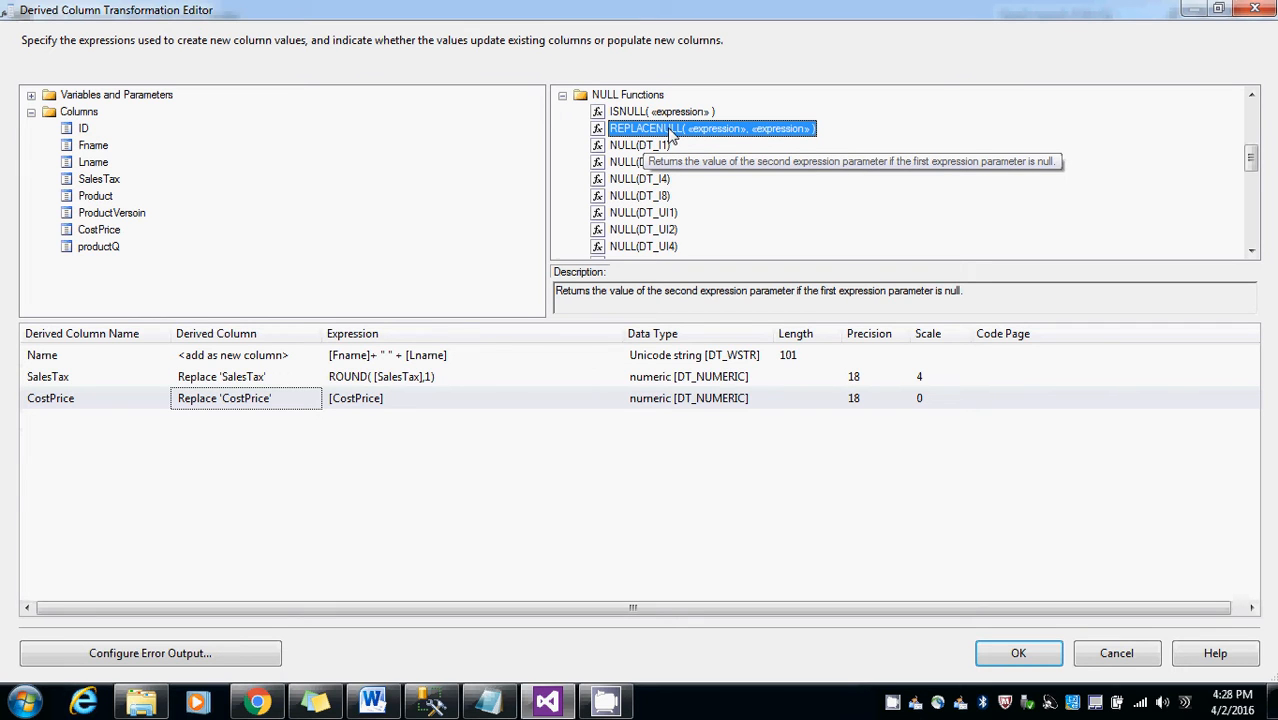
drag(670, 135, 331, 400)
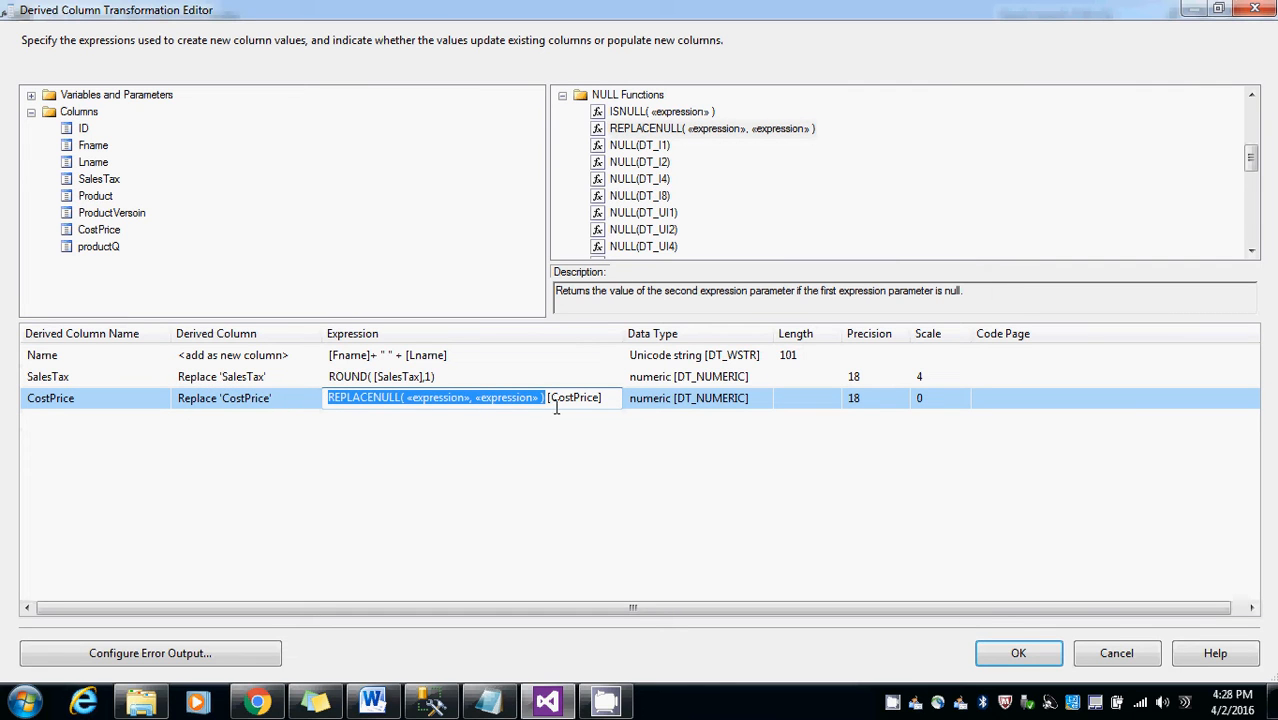
- Complete the CostPrice expression as REPLACENULL([CostPrice],0 ) by moving [CostPrice] into the first argument and setting the second to 0
drag(549, 402, 607, 397)
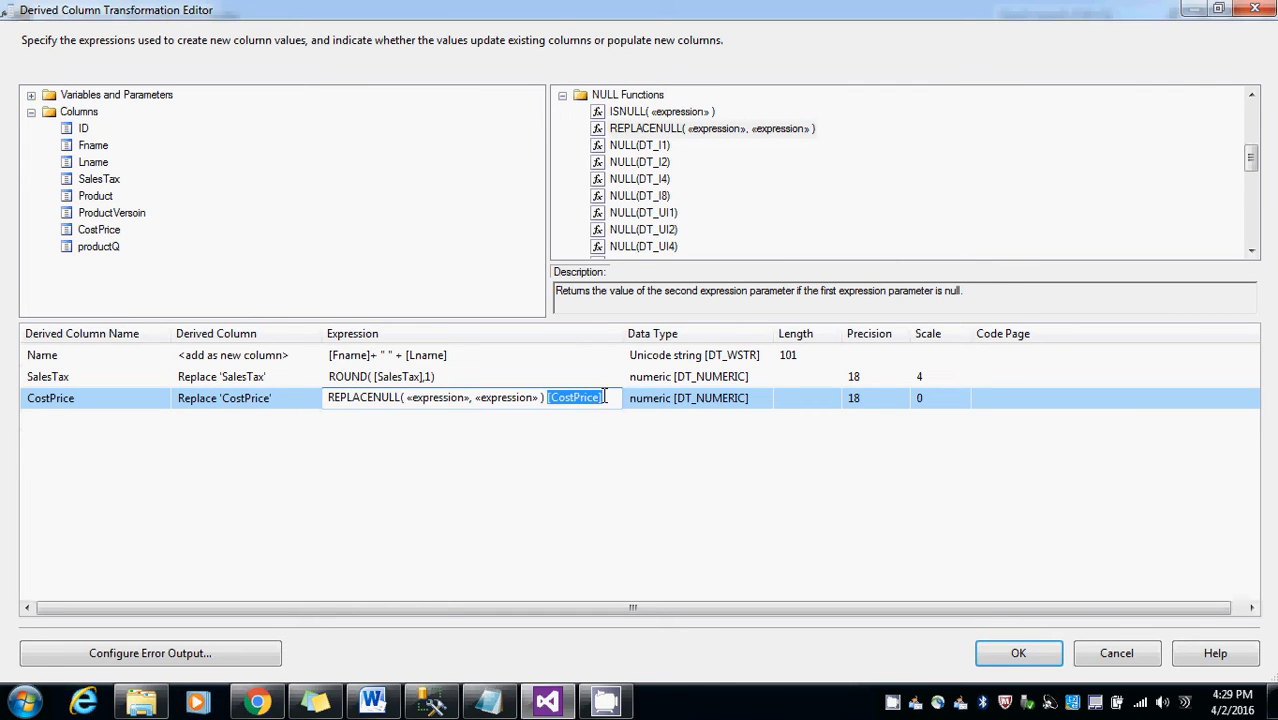
key(Delete)
drag(470, 398, 405, 400)
key(ctrl+v)
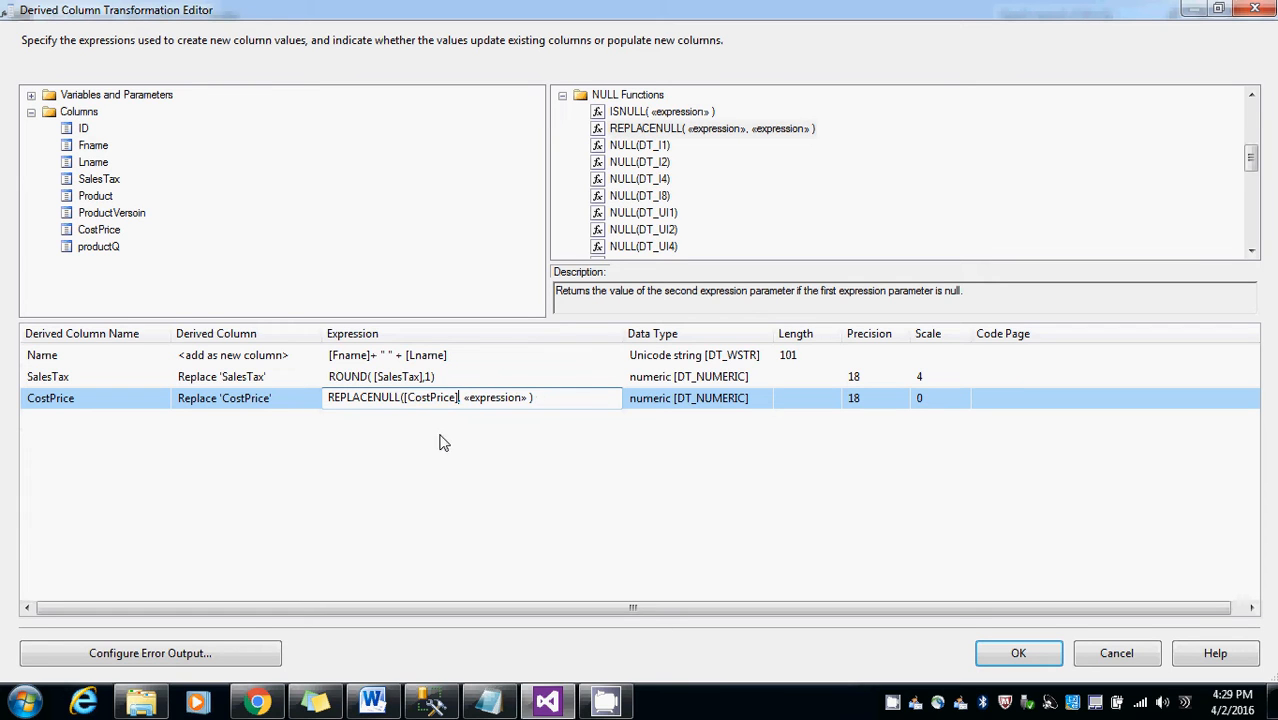
text(,)
drag(465, 398, 530, 398)
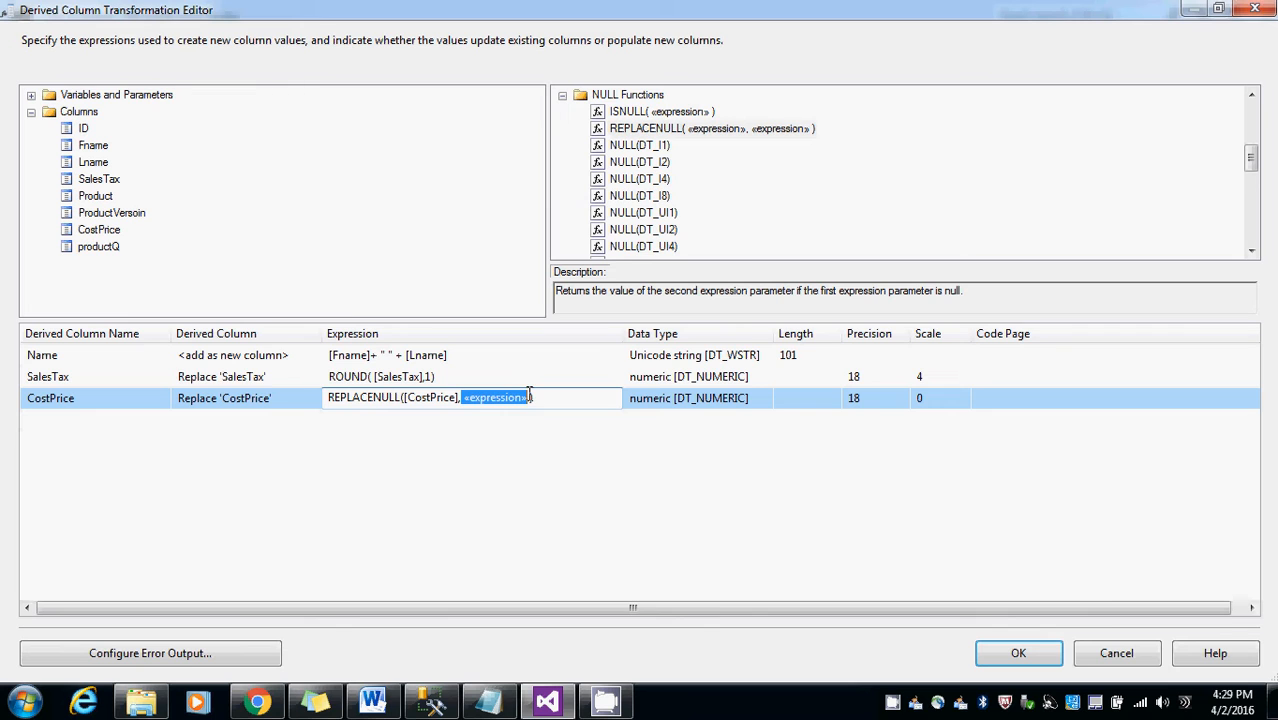
text(0)
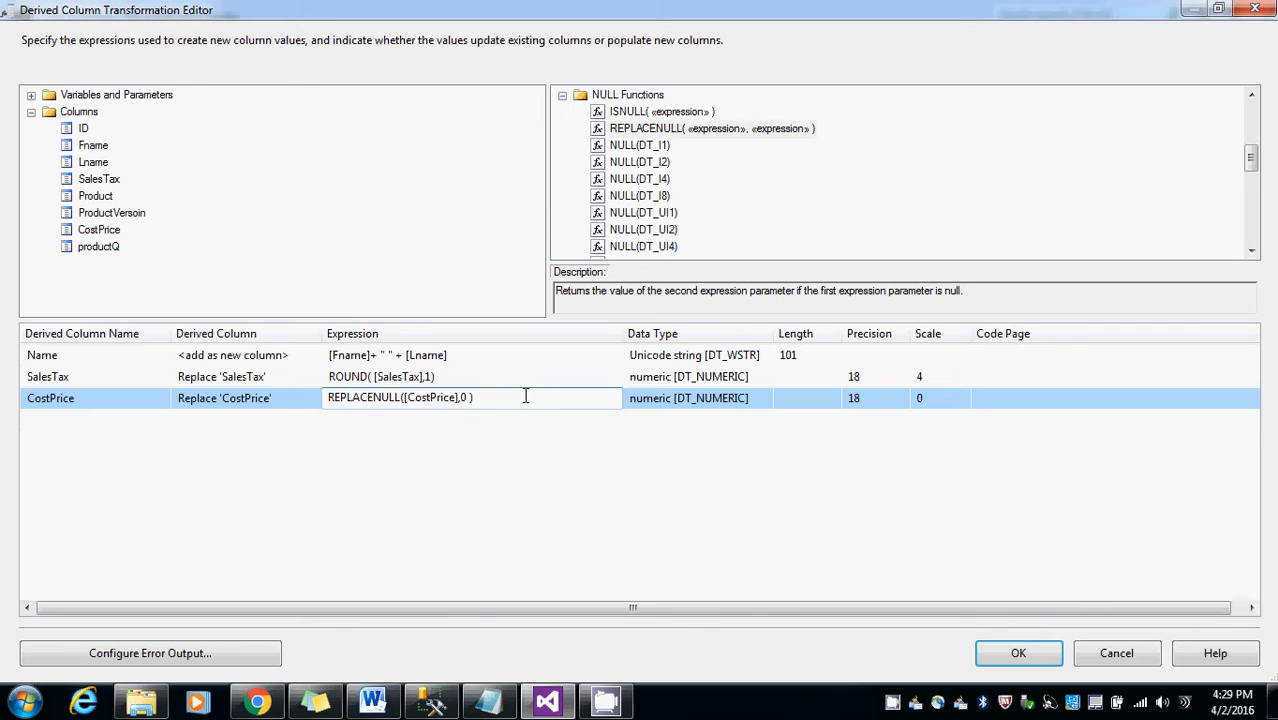
- Add a new derived column named Amount with the expression [SalesTax]+ [CostPrice]
click(118, 422)
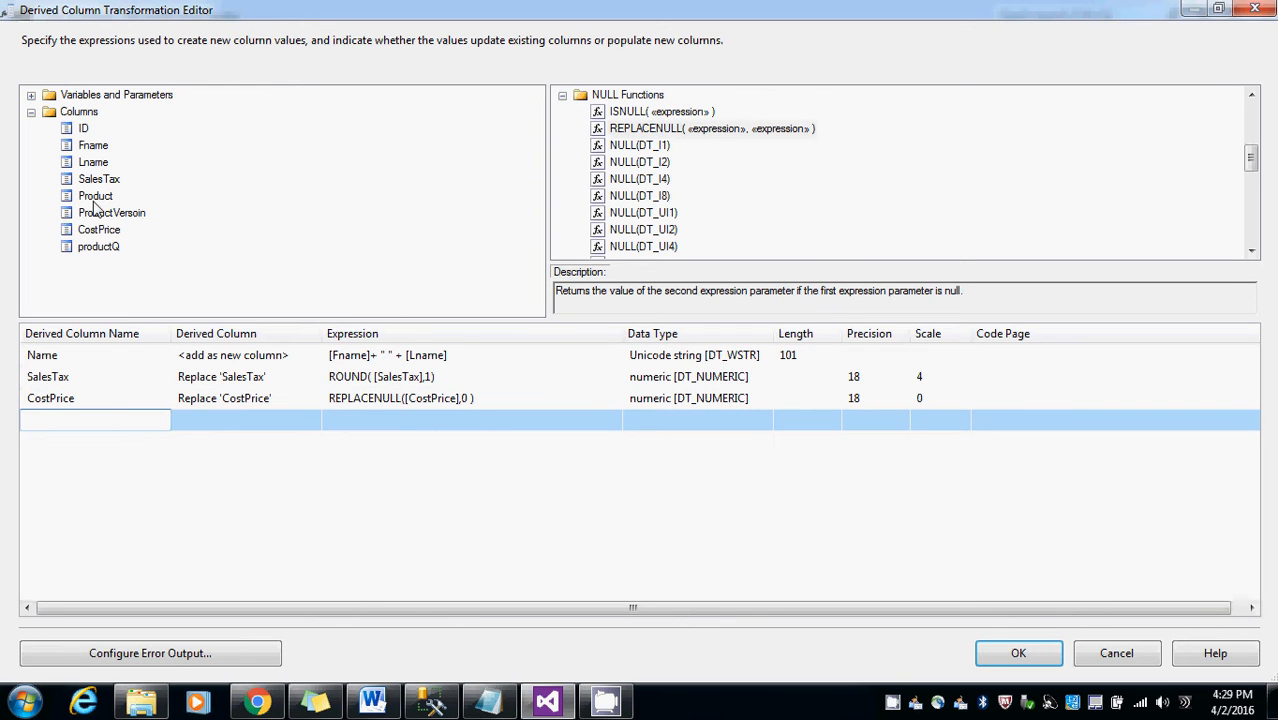
text(Amount)
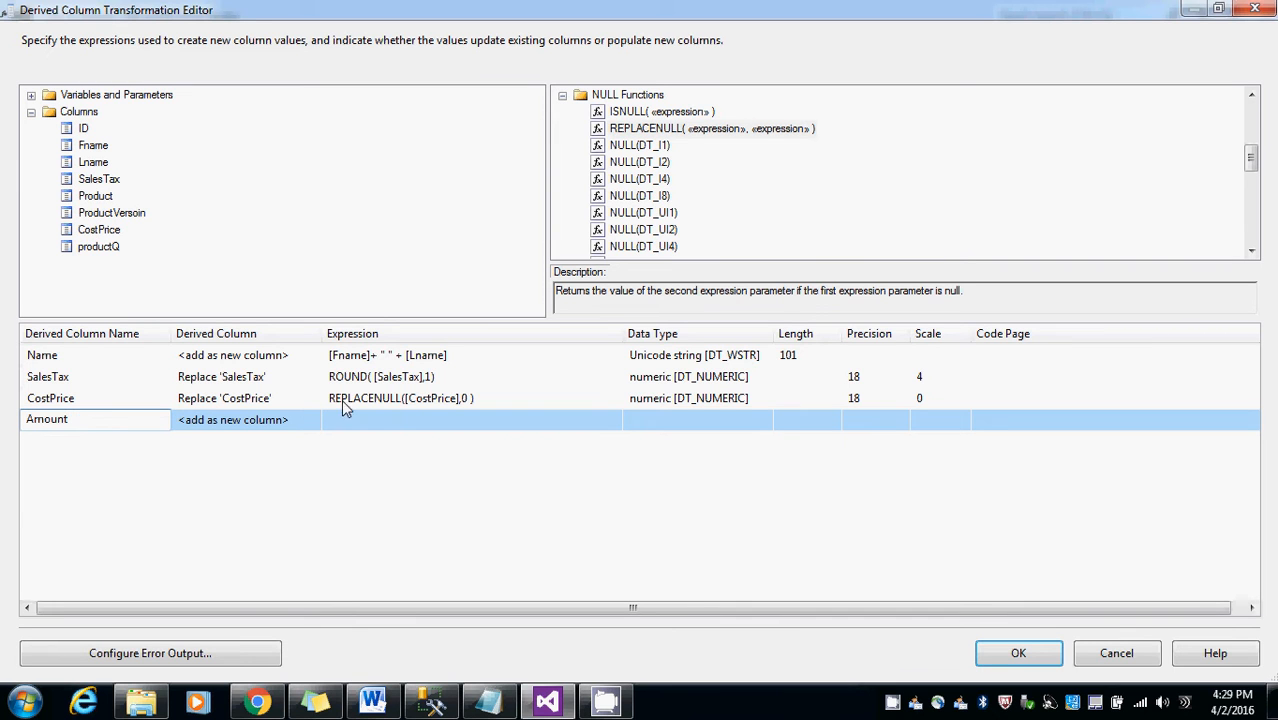
click(395, 423)
drag(90, 181, 366, 428)
text(+)
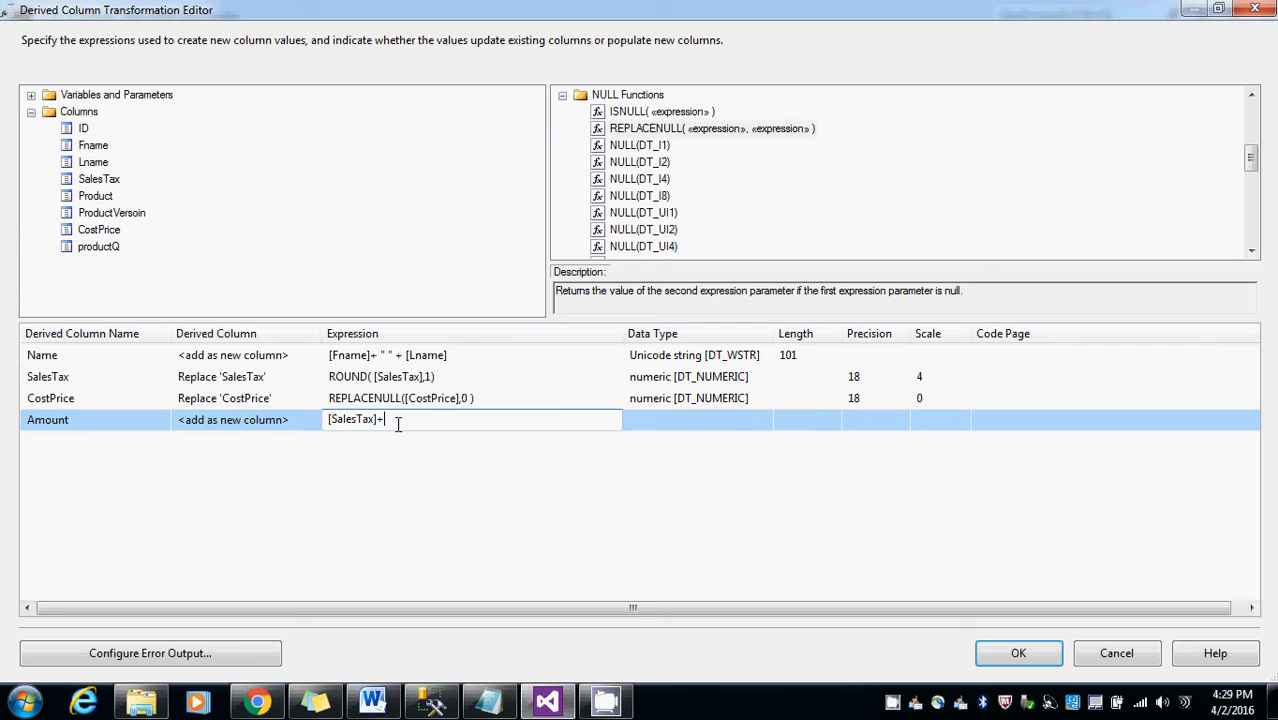
click(563, 95)
click(563, 247)
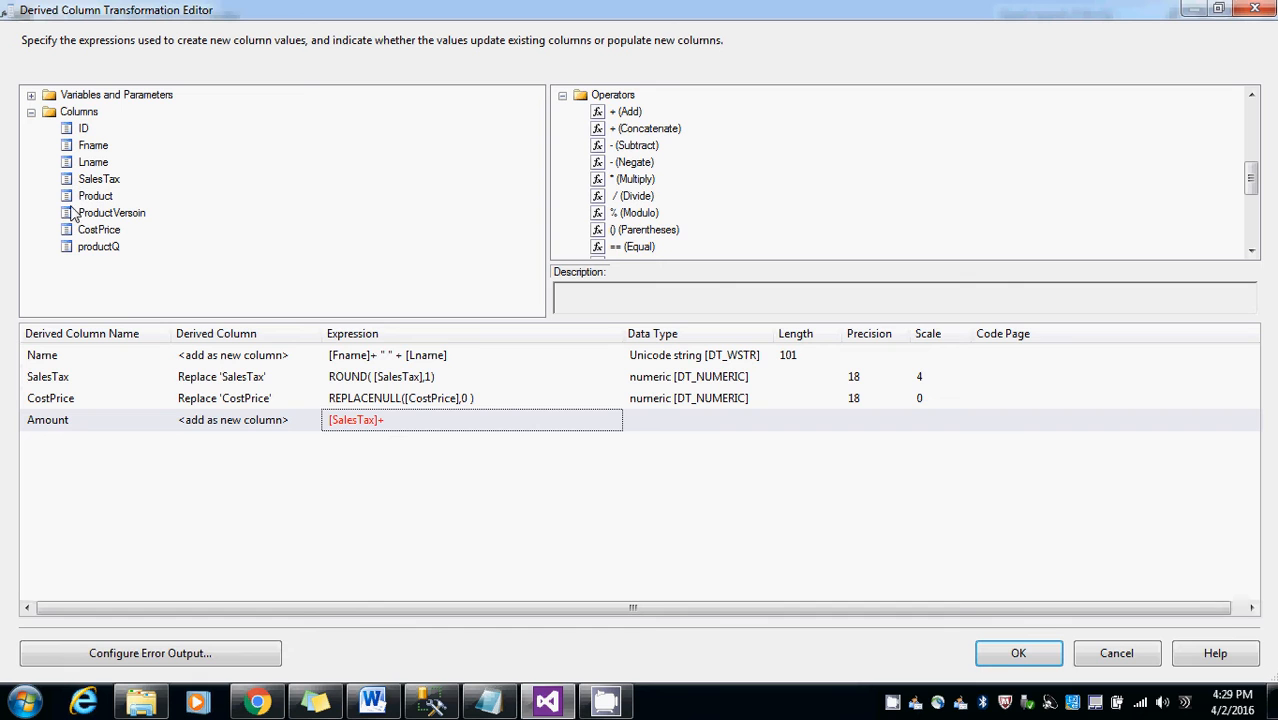
drag(86, 232, 394, 428)
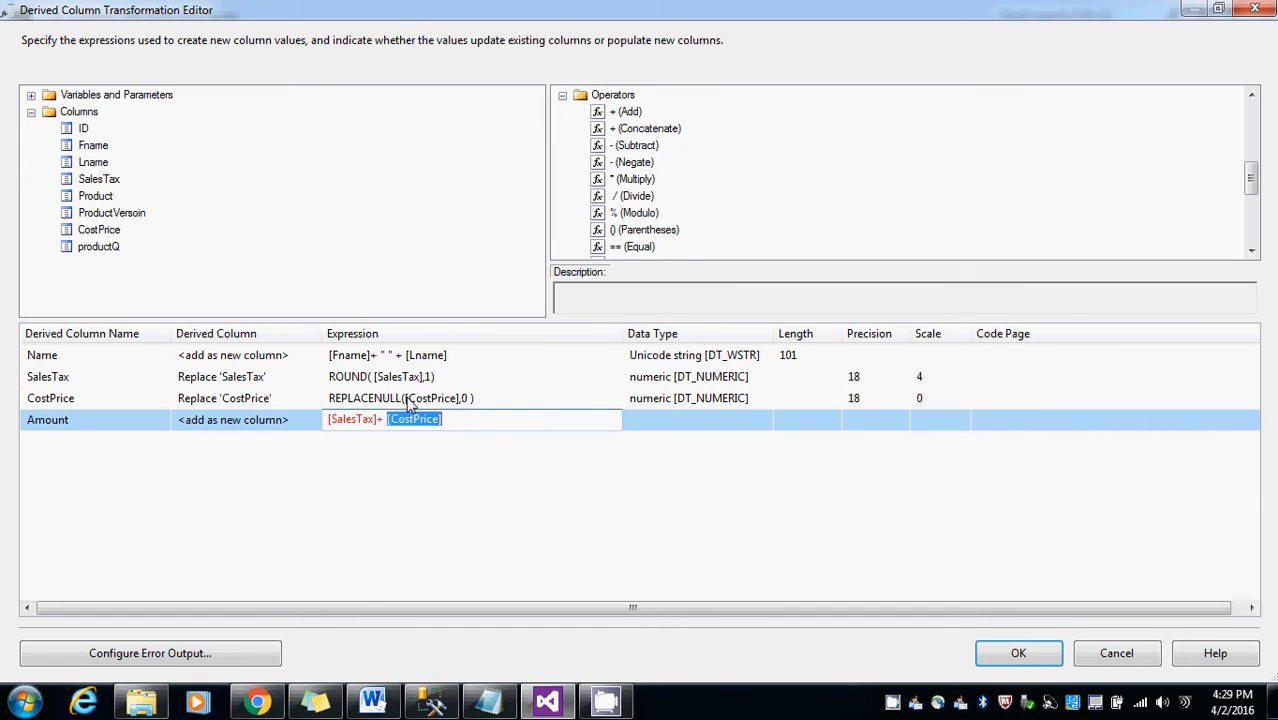
click(479, 420)
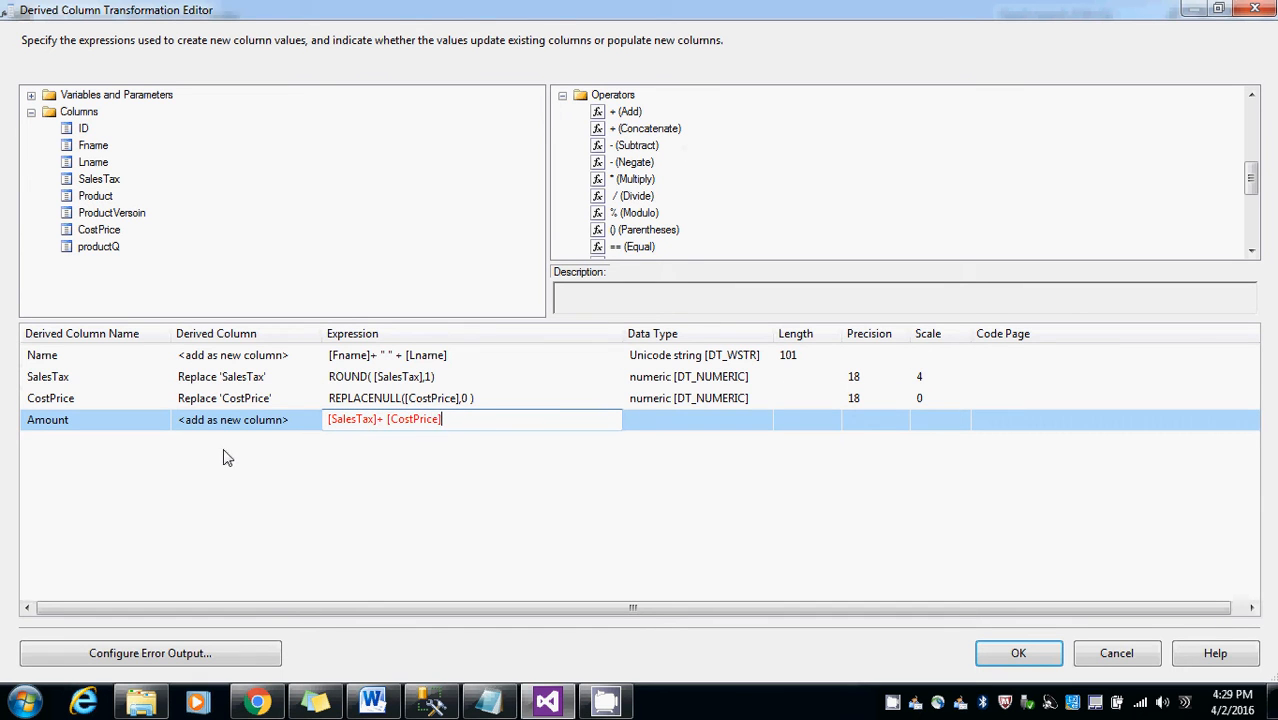
key(Tab)
- Add a derived column row named Year, keeping it as a new column
click(117, 446)
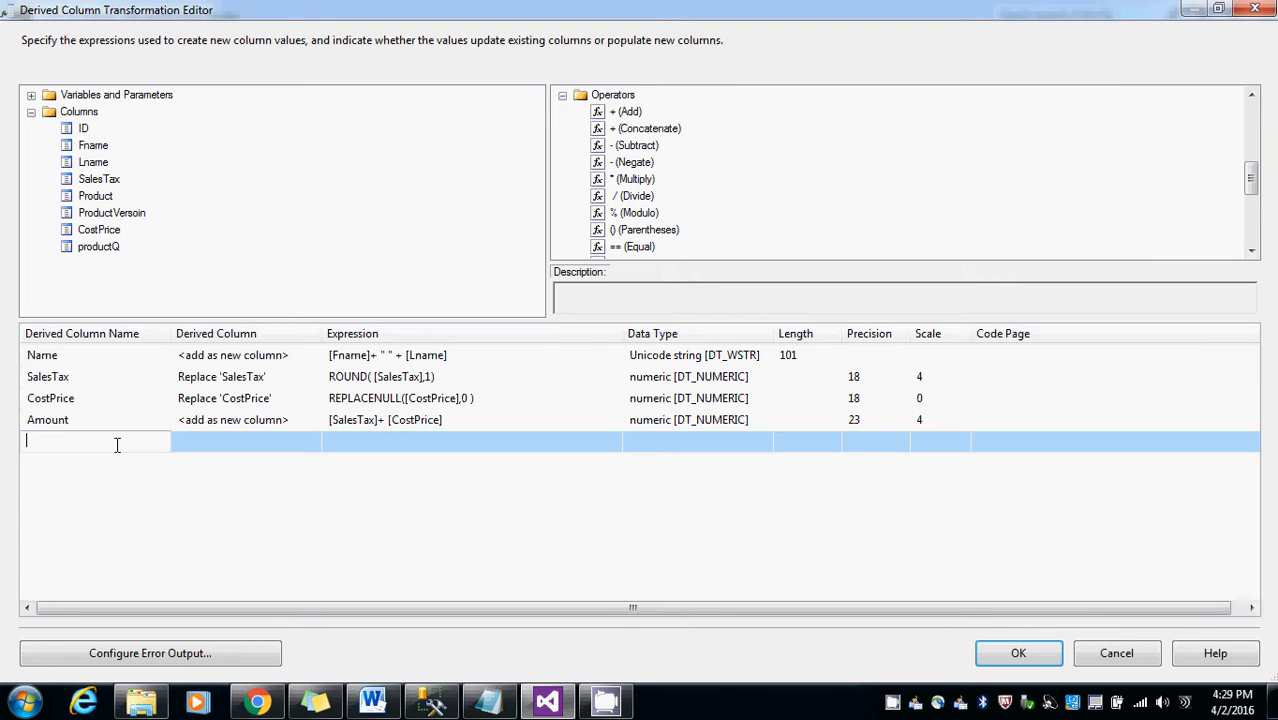
text(Ye)
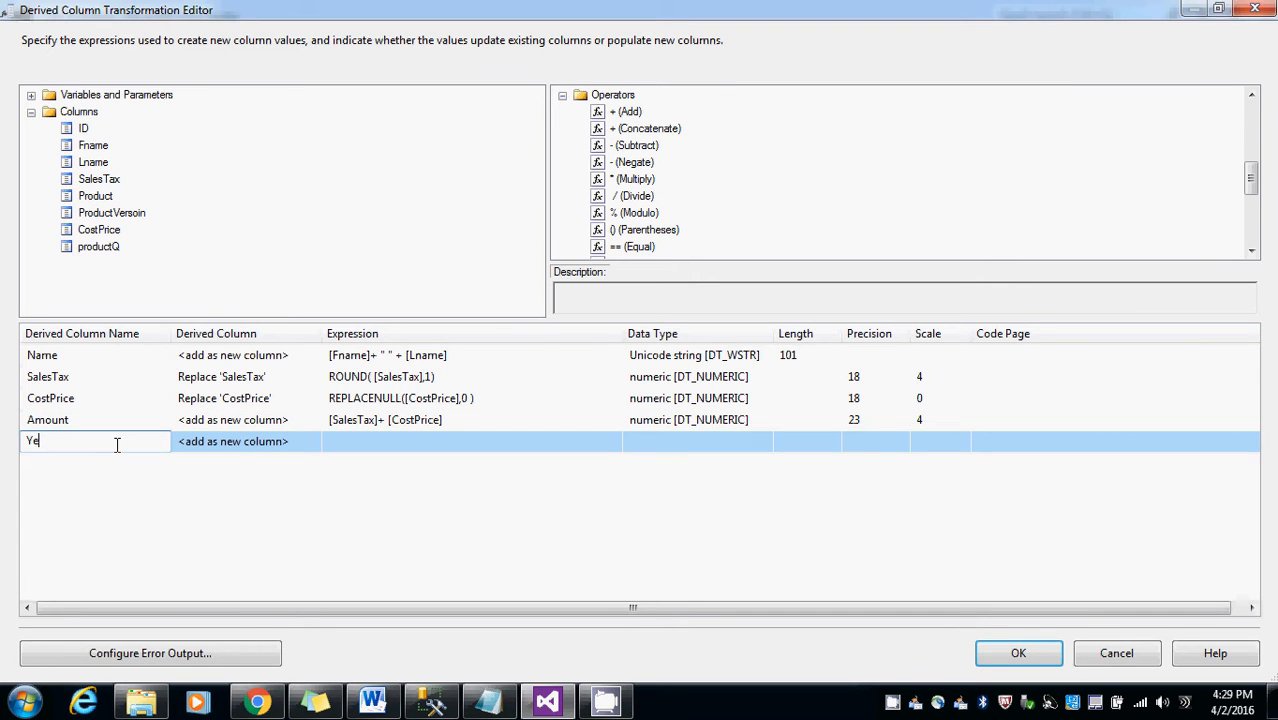
text(srar)
click(289, 446)
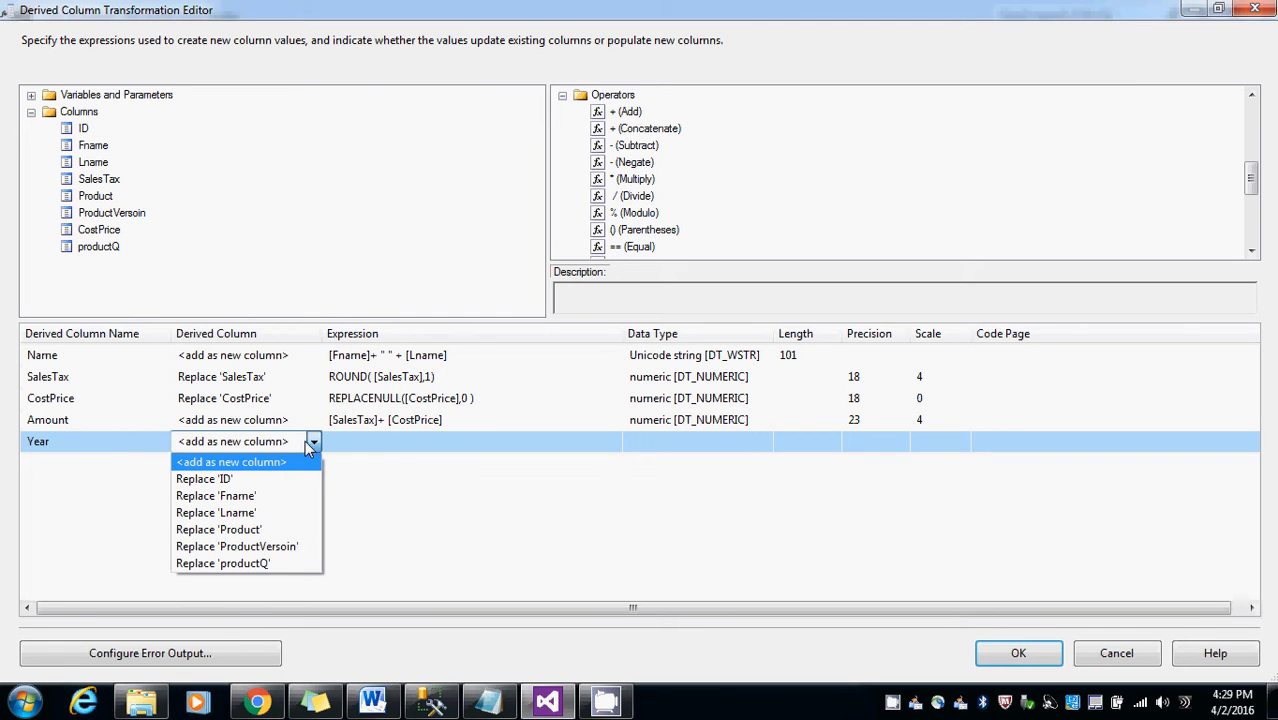
click(372, 446)
click(388, 441)
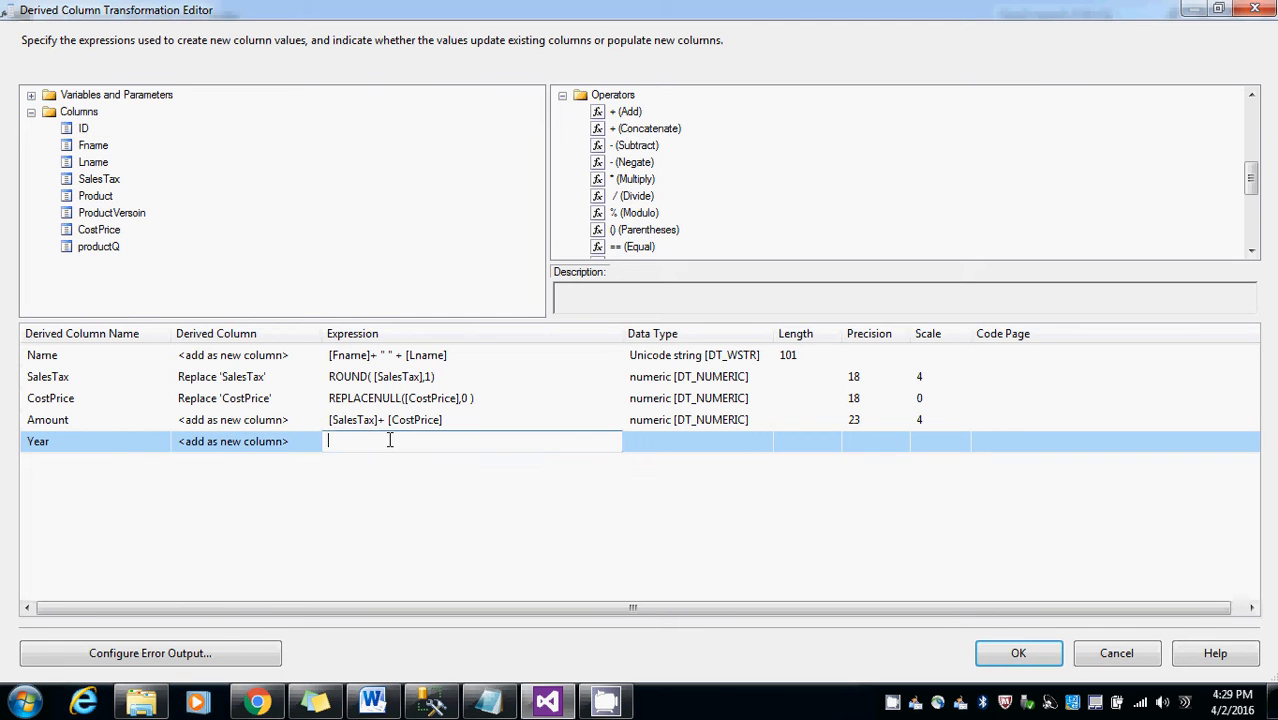
- Set the Year column's expression to YEAR(GETDATE() ) using the YEAR date/time function
click(562, 95)
click(562, 197)
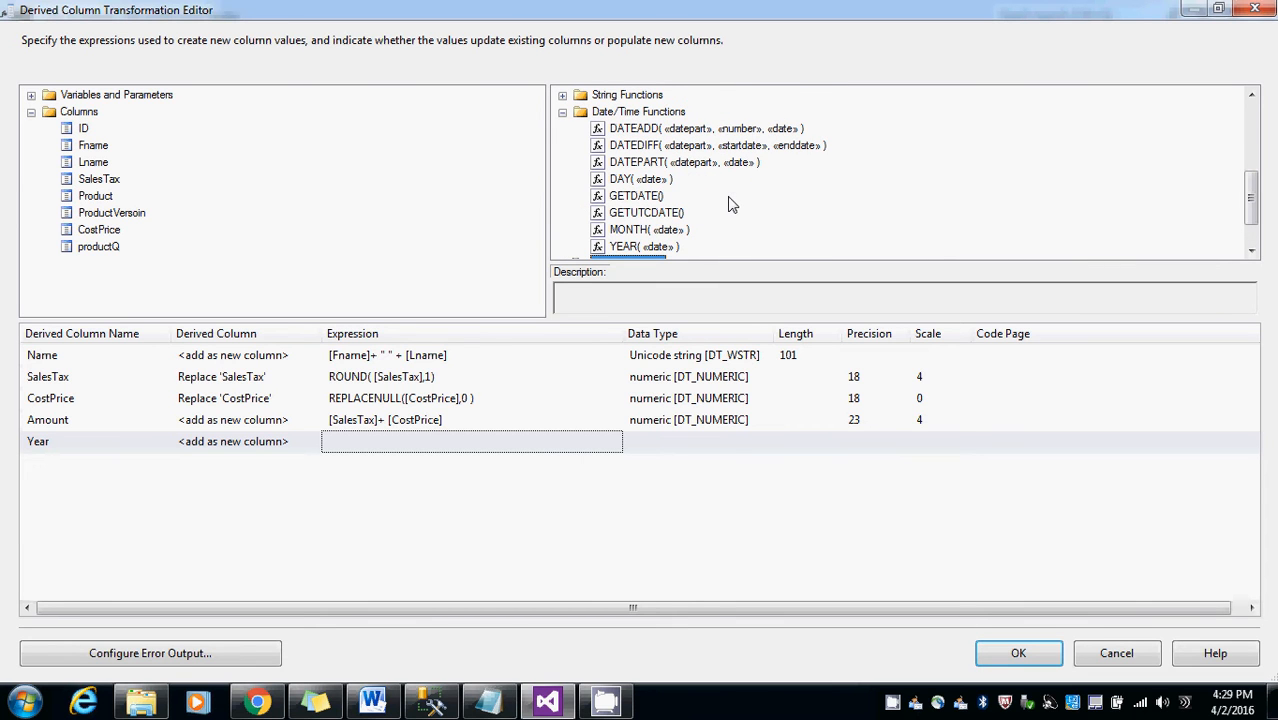
scroll(730, 205, down, 1)
drag(585, 198, 388, 443)
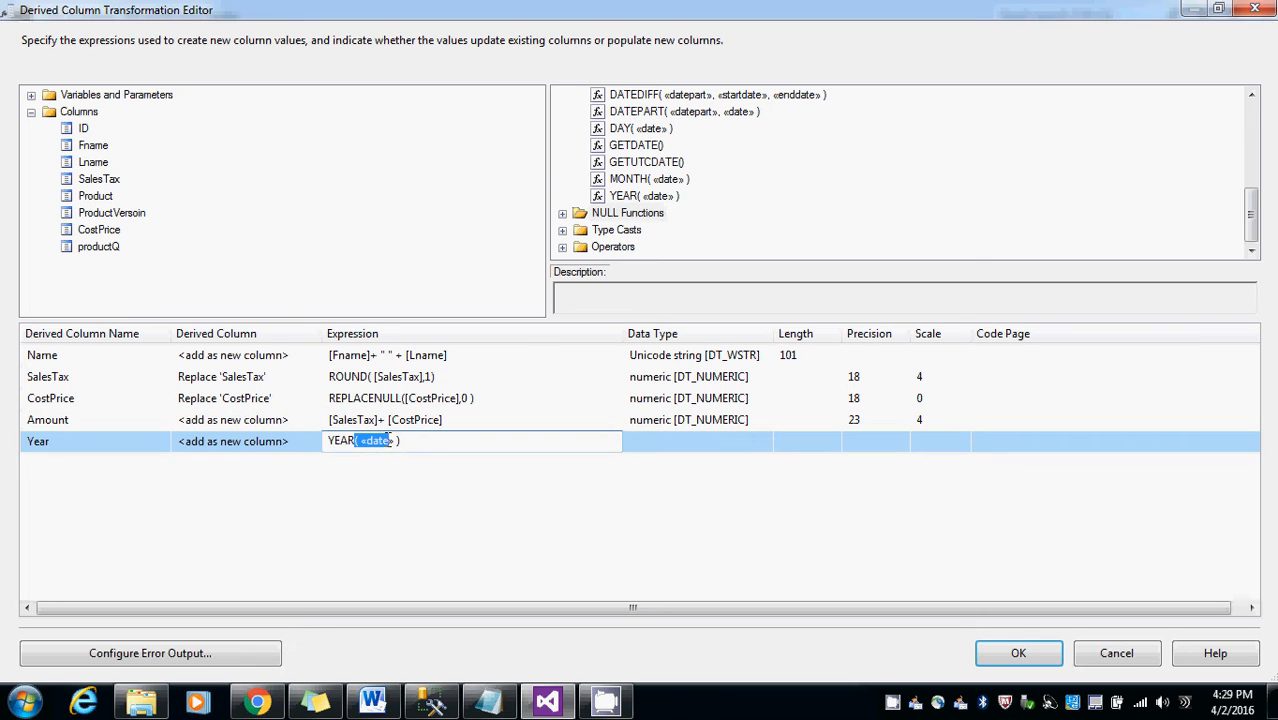
key(Delete)
text(GETDATE())
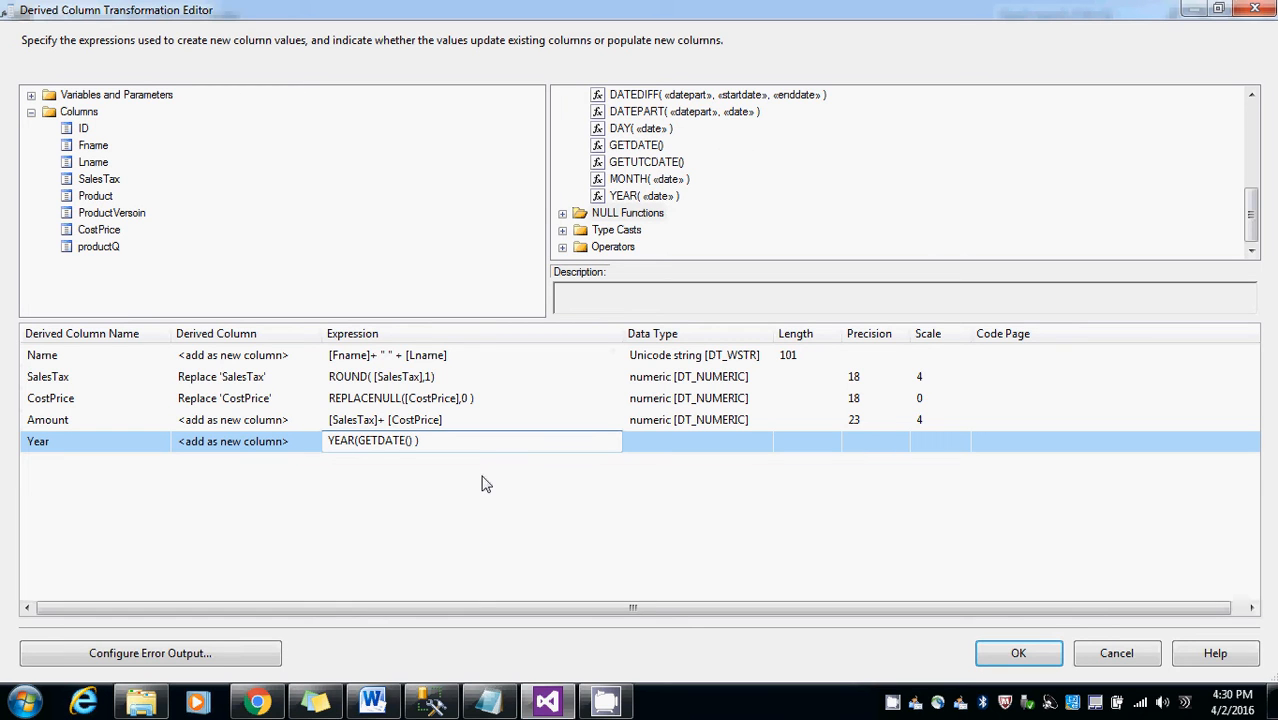
key(Tab)
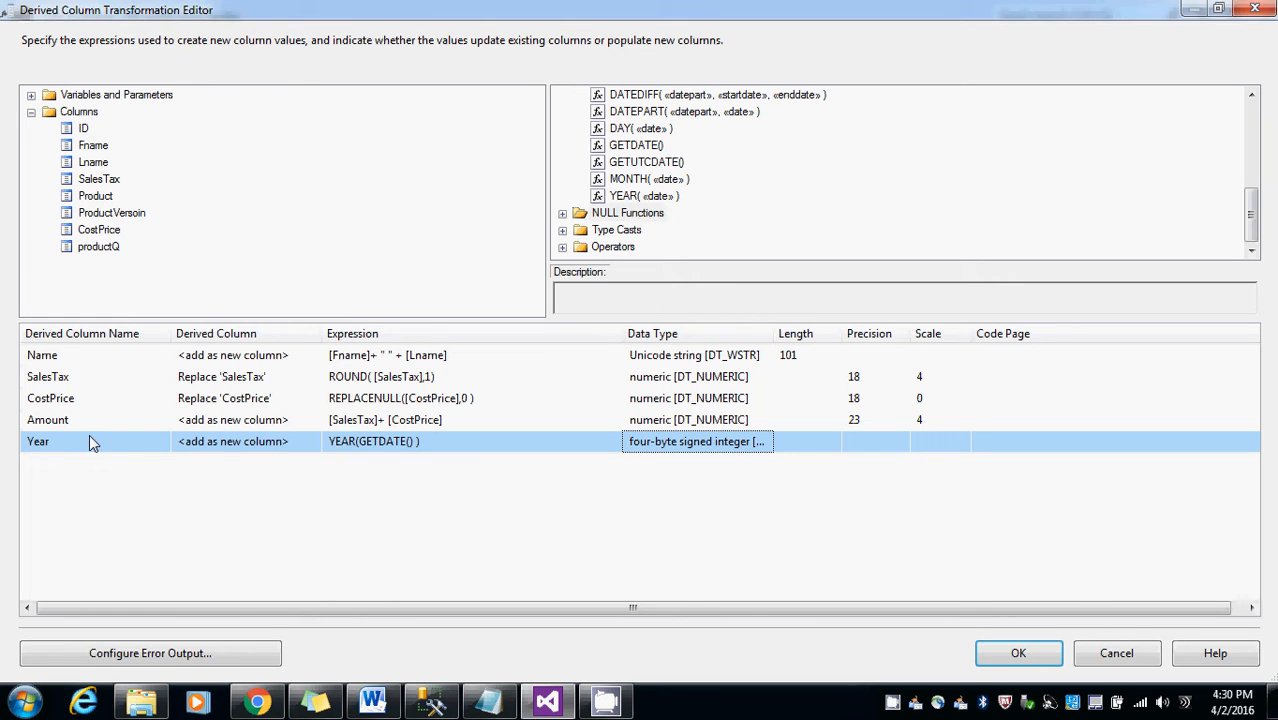
- Expand the string functions and add a new derived column named ProductV with [ProductVersoin] as its expression
drag(1248, 212, 1252, 118)
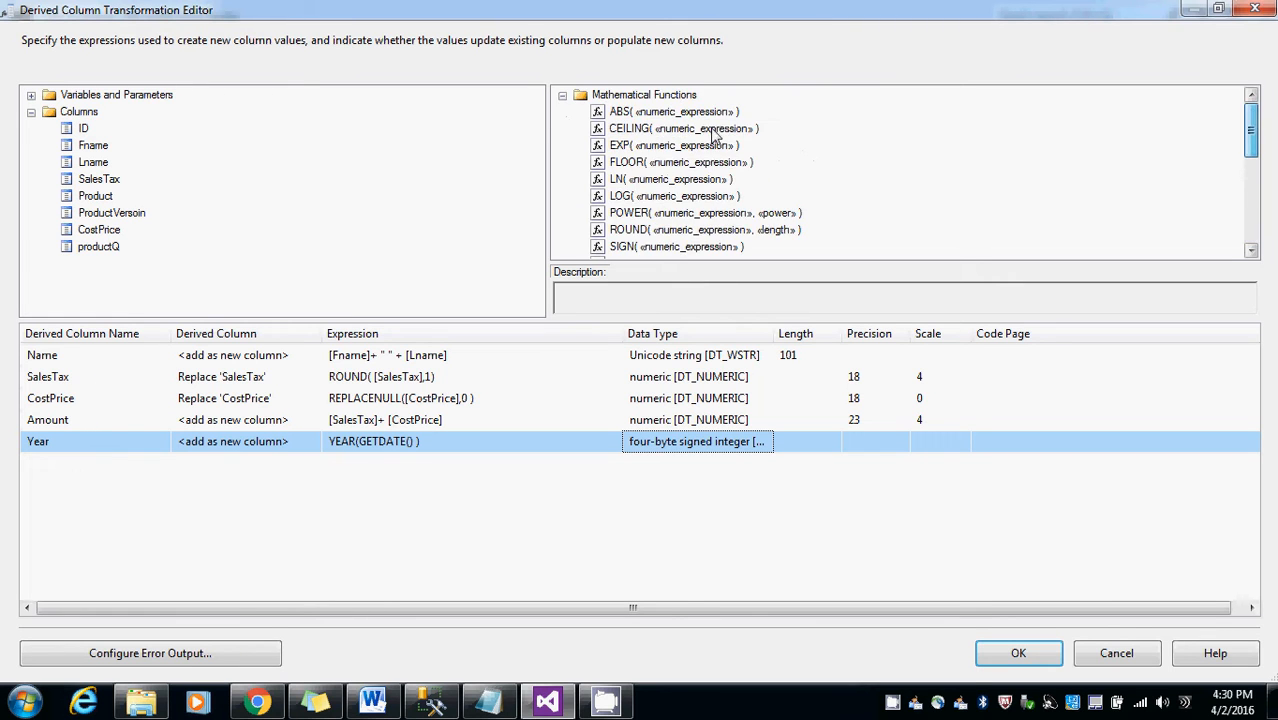
click(562, 95)
click(562, 128)
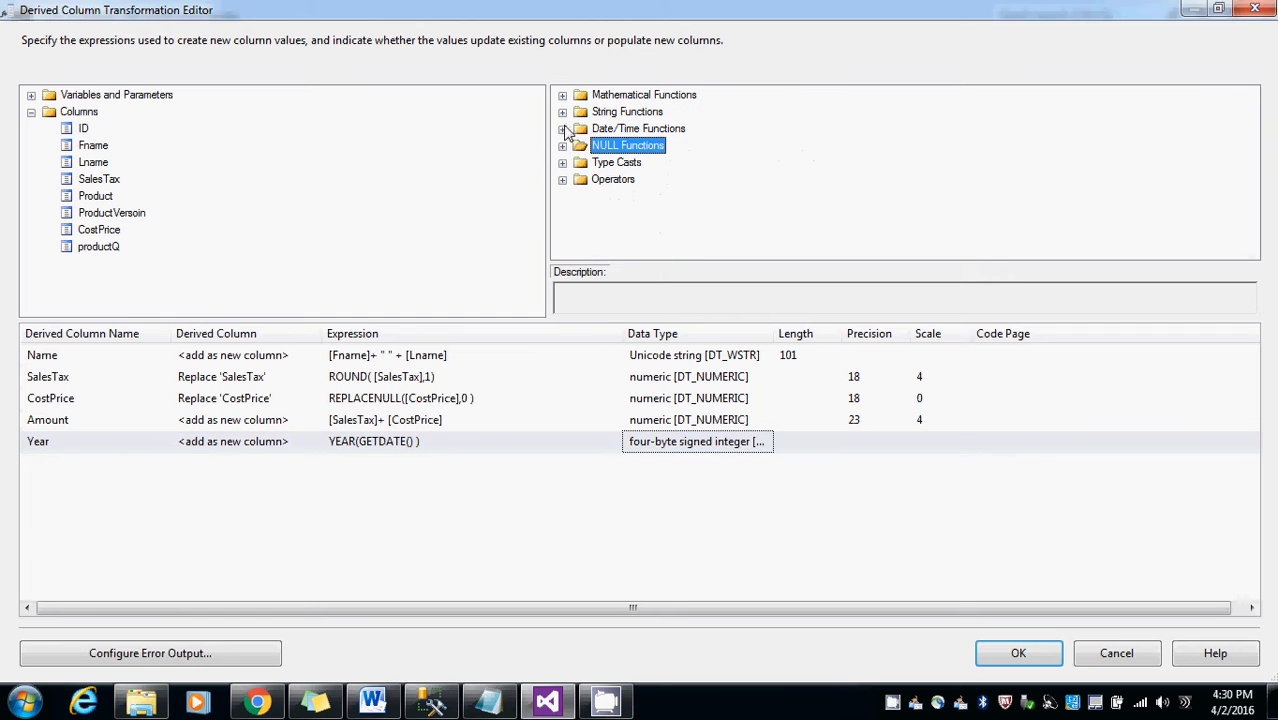
click(562, 111)
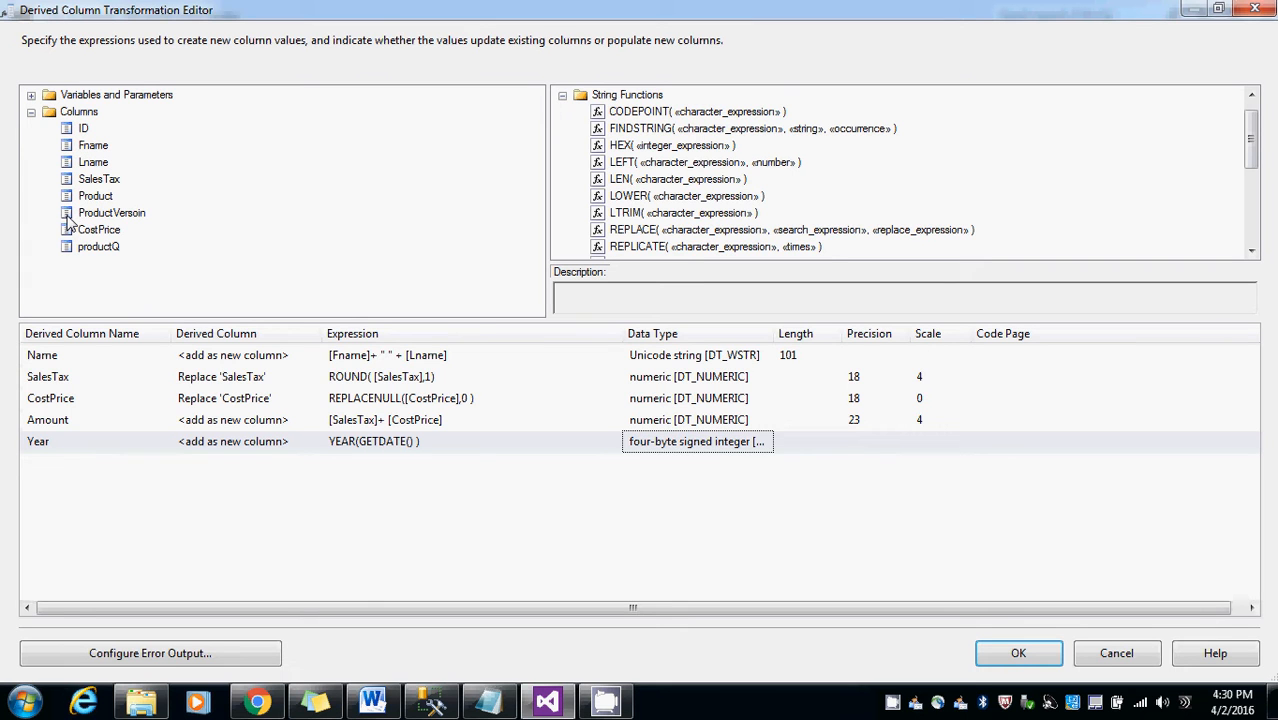
drag(64, 218, 352, 477)
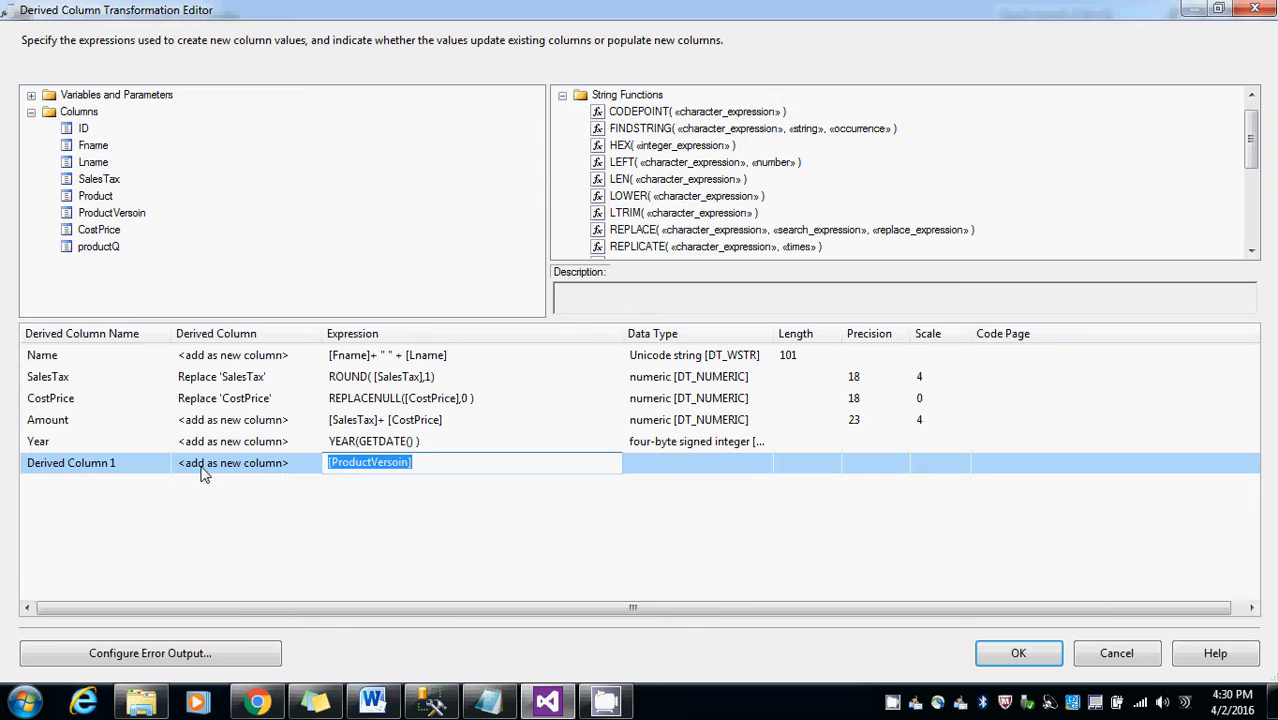
click(157, 471)
drag(145, 463, 3, 456)
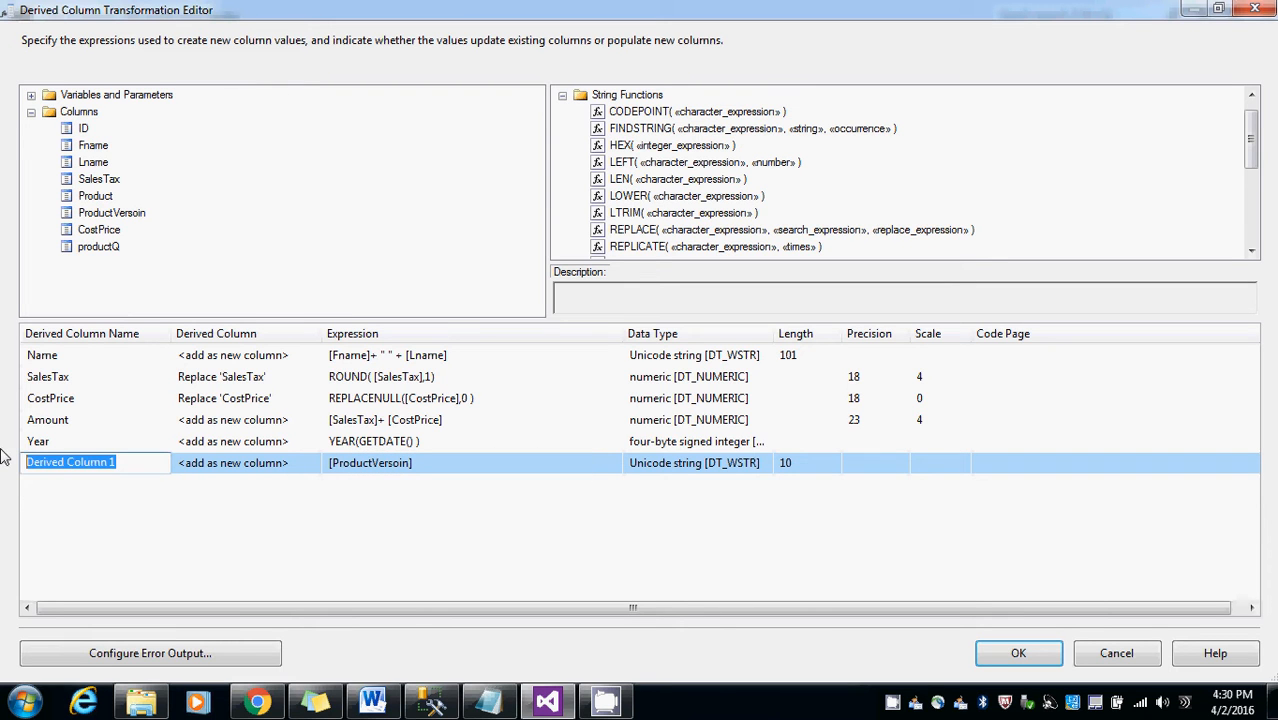
text(Product)
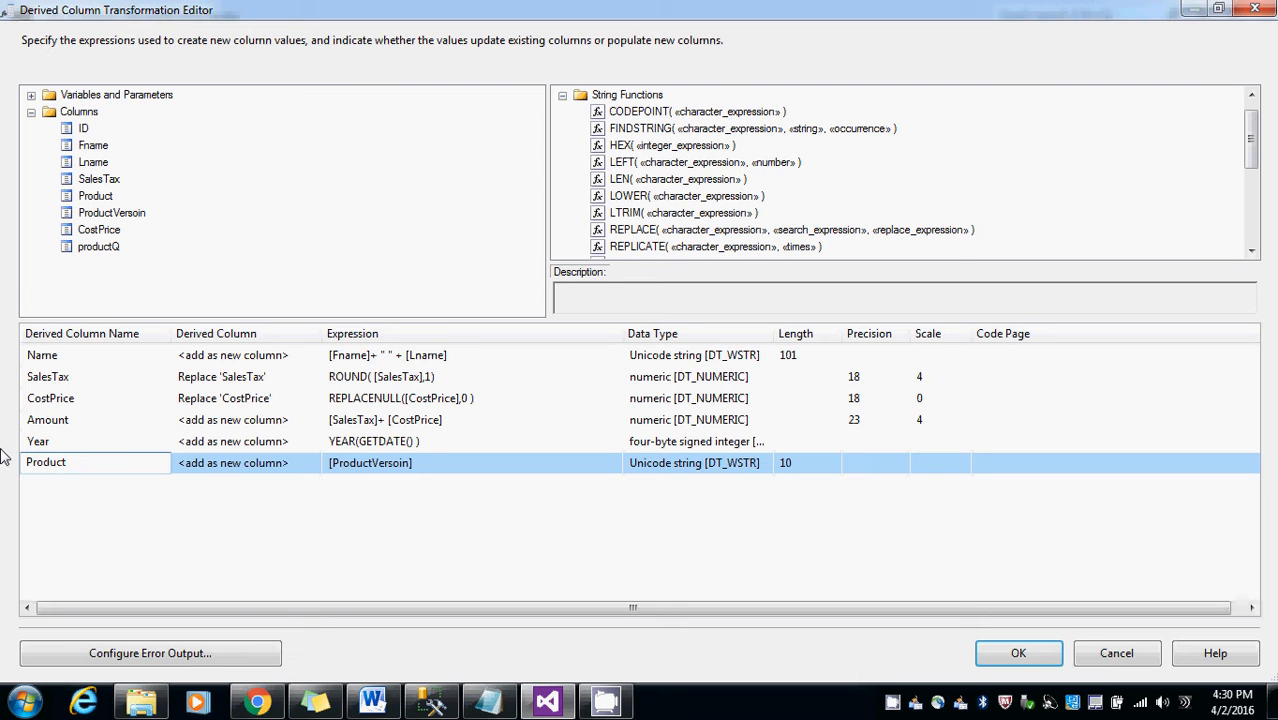
text(V)
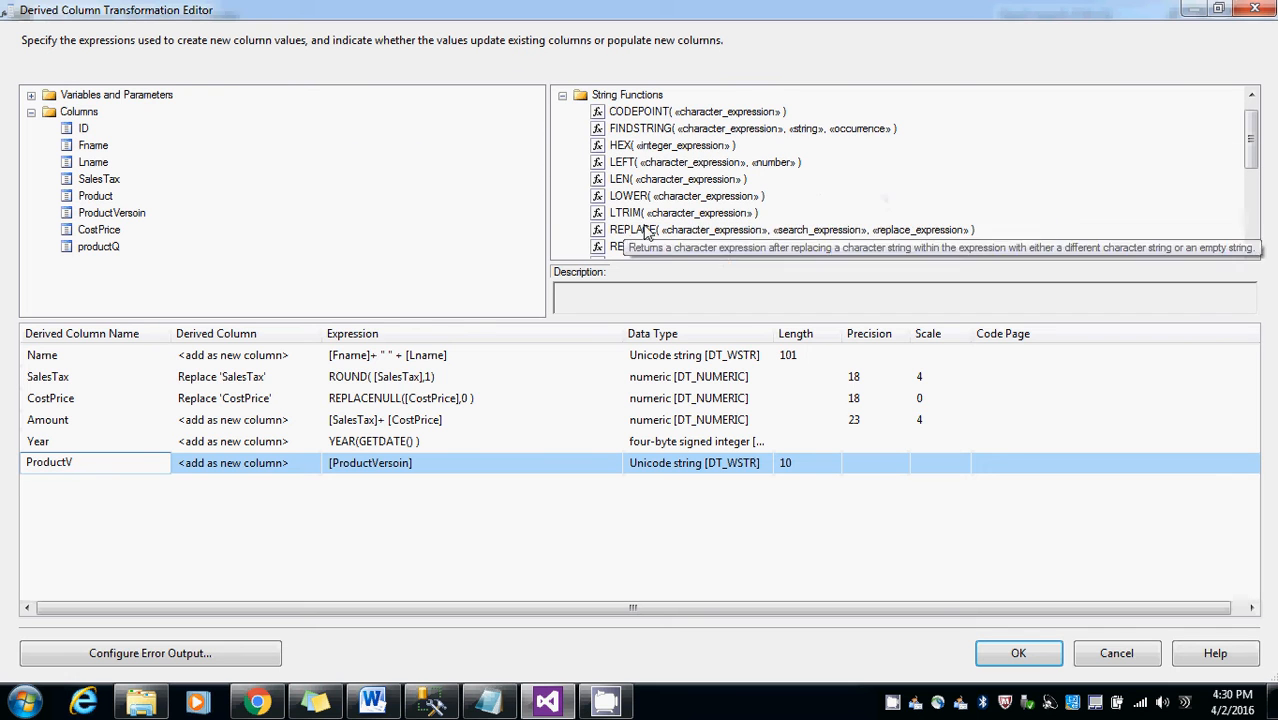
- Wrap the ProductV expression in the SUBSTRING string function, with [ProductVersoin] as its character expression
drag(1250, 145, 1250, 168)
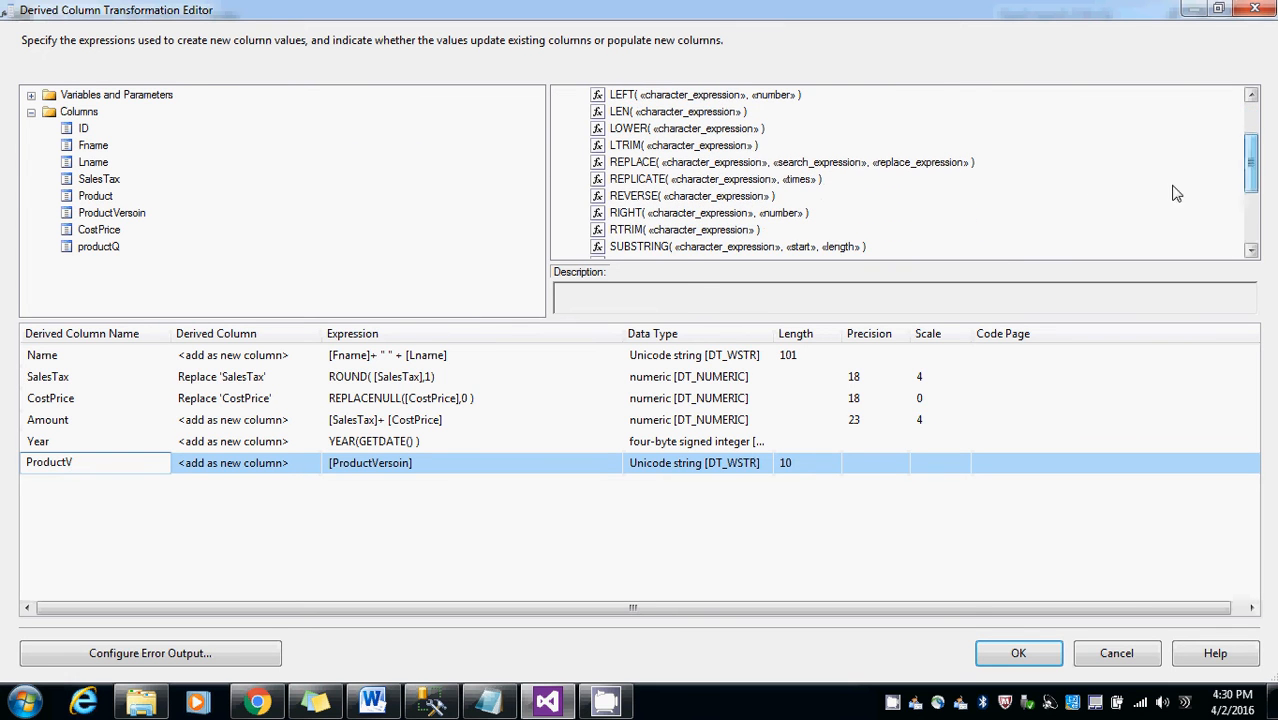
drag(599, 249, 326, 478)
drag(604, 464, 636, 460)
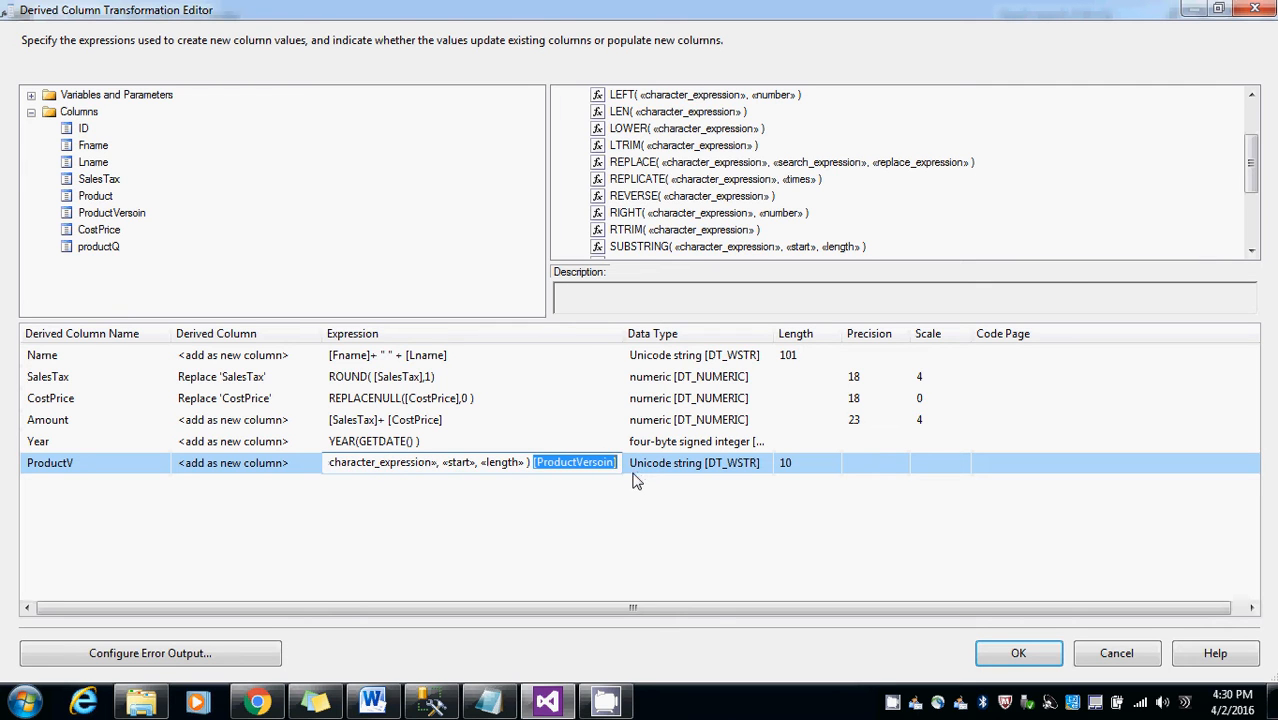
key(ctrl+x)
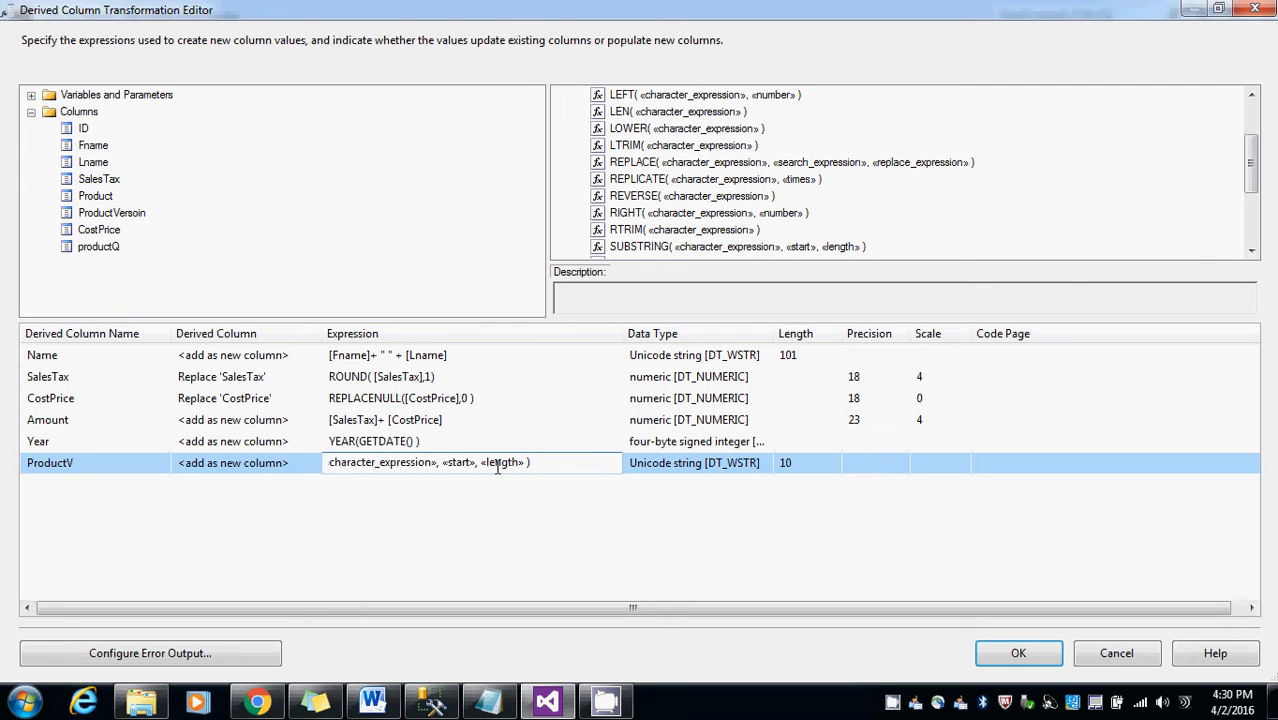
key(Home)
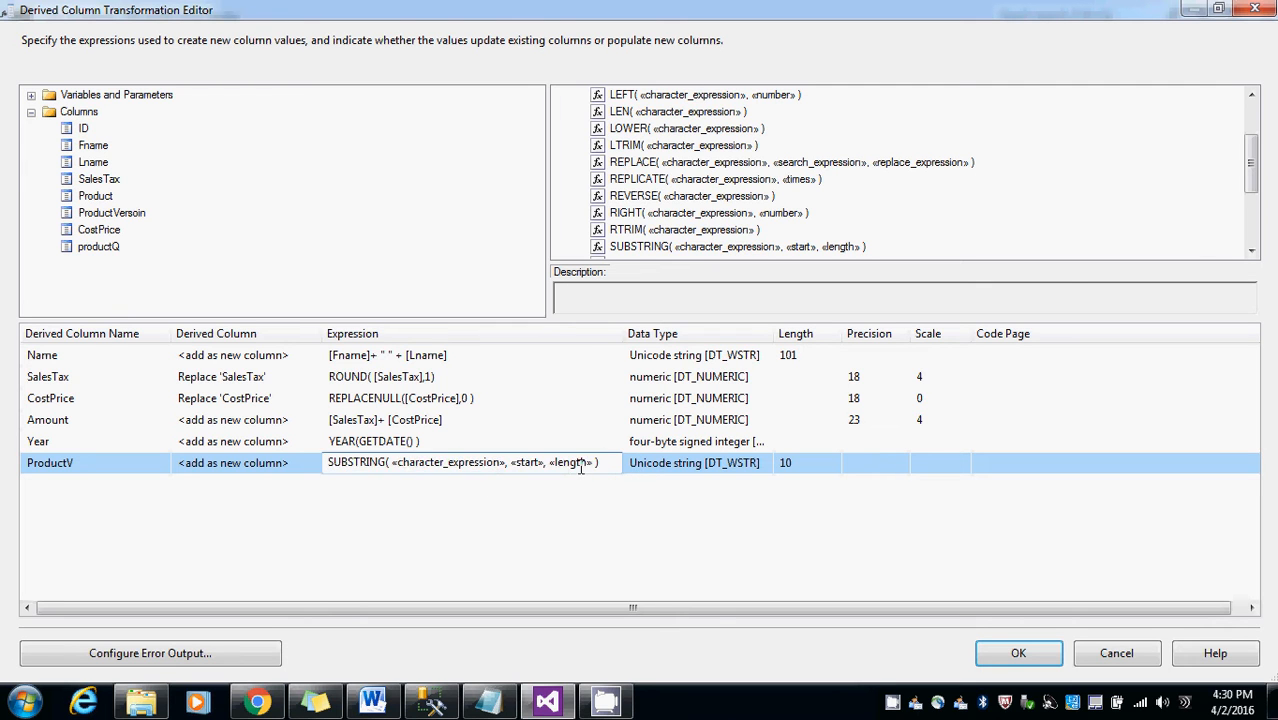
drag(391, 462, 502, 462)
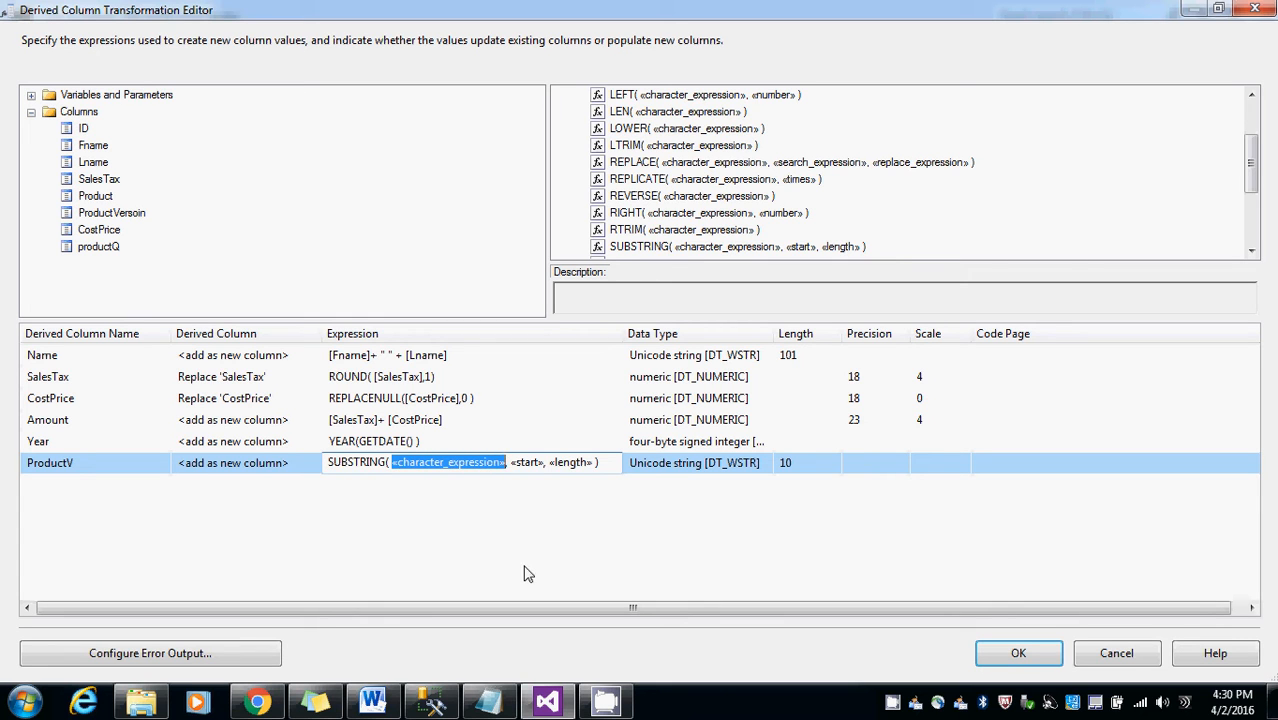
key(ctrl+v)
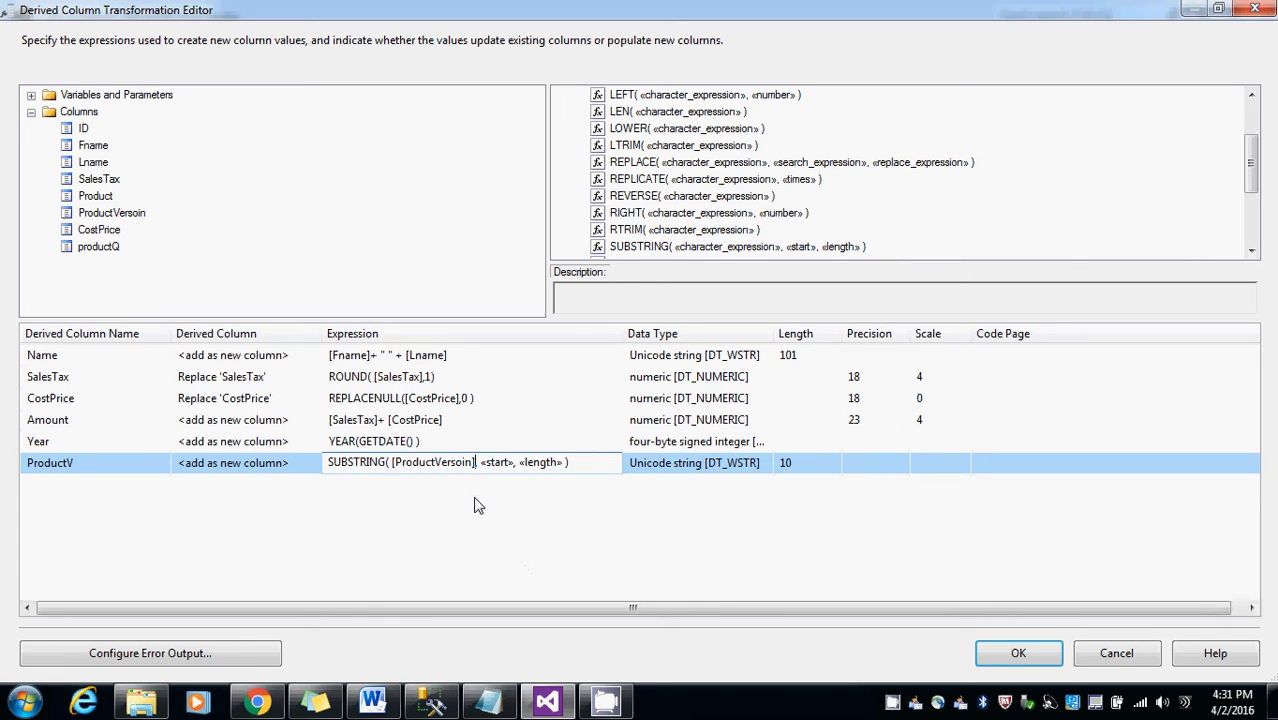
- Complete the ProductV SUBSTRING expression with start position 1 and length 1
text(,)
double_click(481, 464)
click(506, 463)
drag(481, 463, 542, 463)
text(1, )
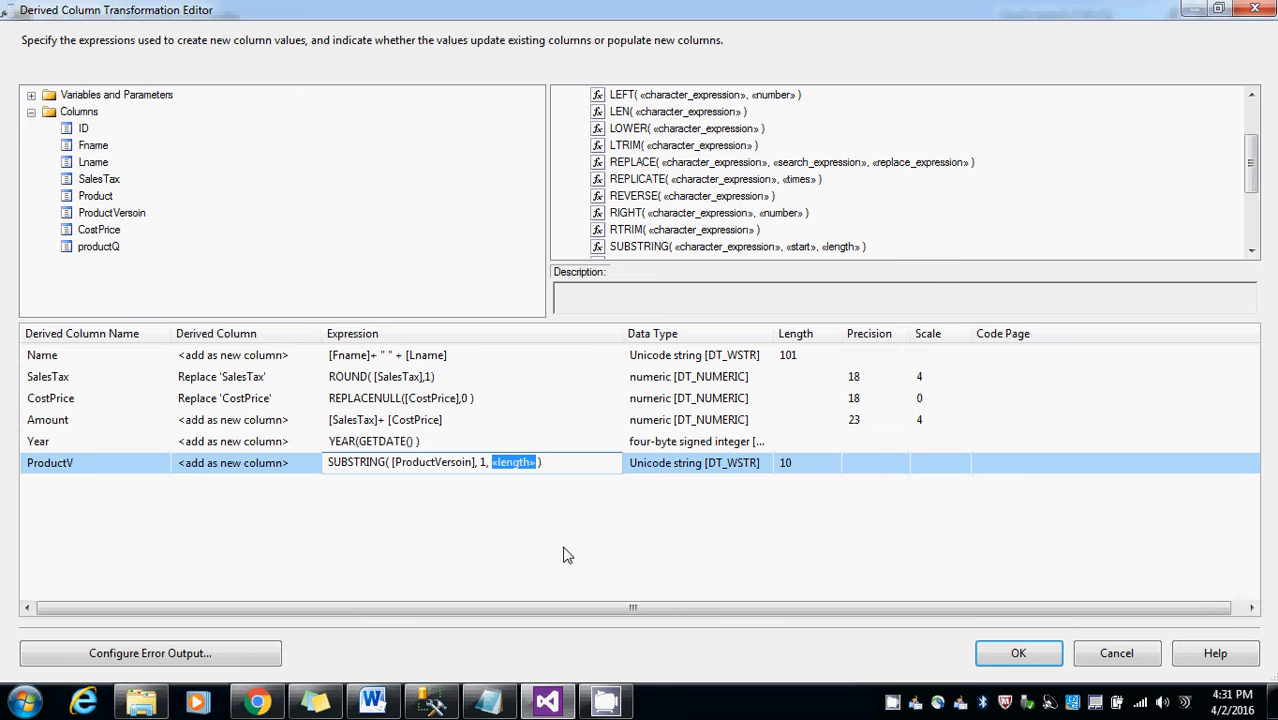
text(1)
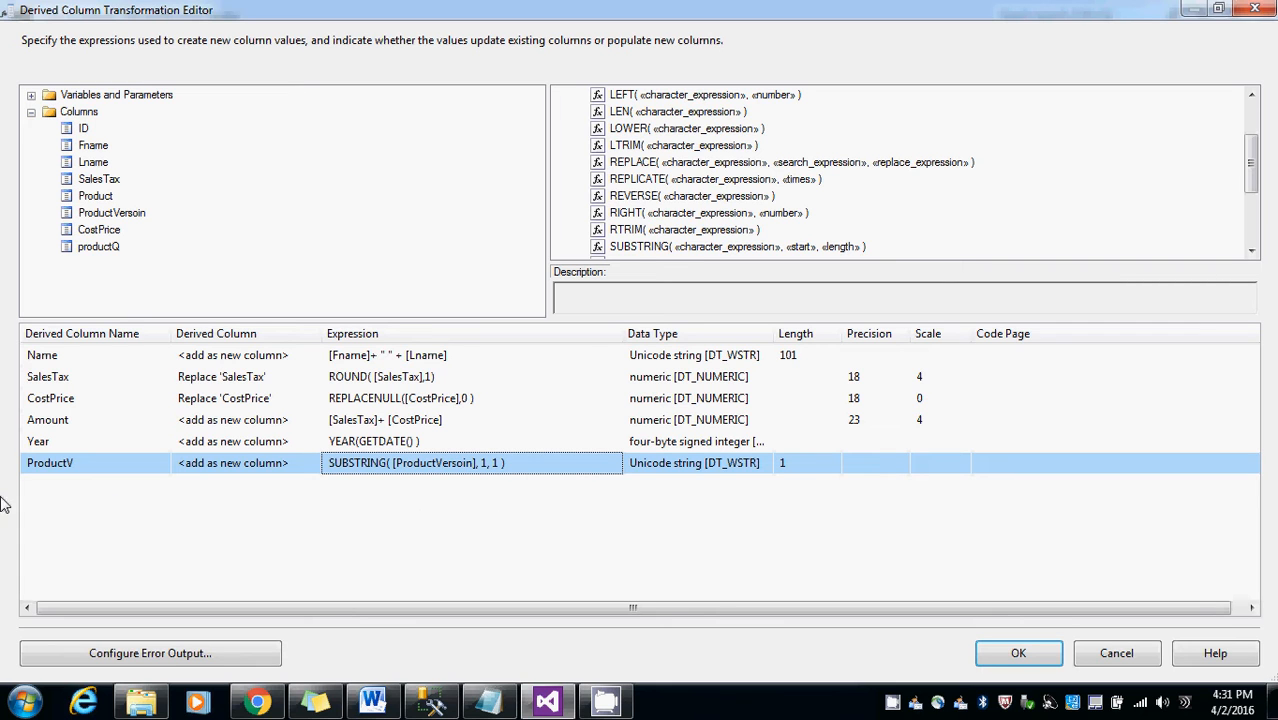
- Add a derived column row below ProductV with the ? : (Conditional) operator as its expression
click(67, 484)
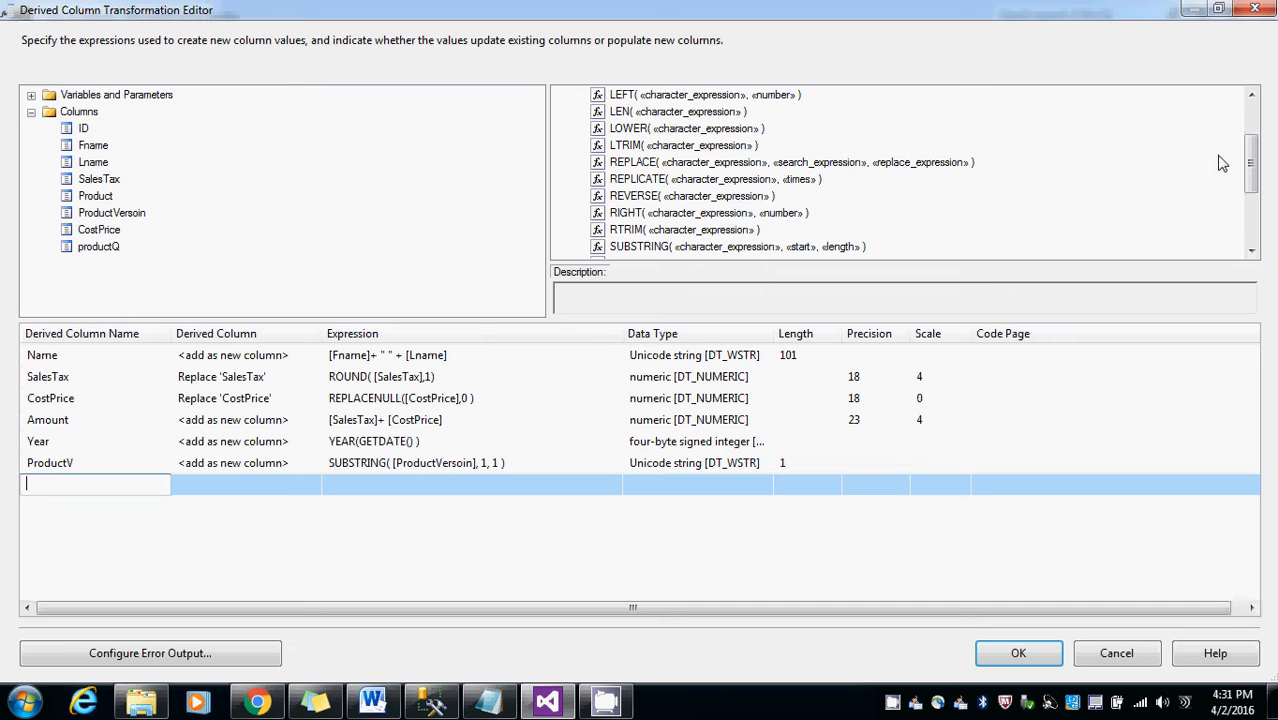
drag(1251, 168, 1248, 137)
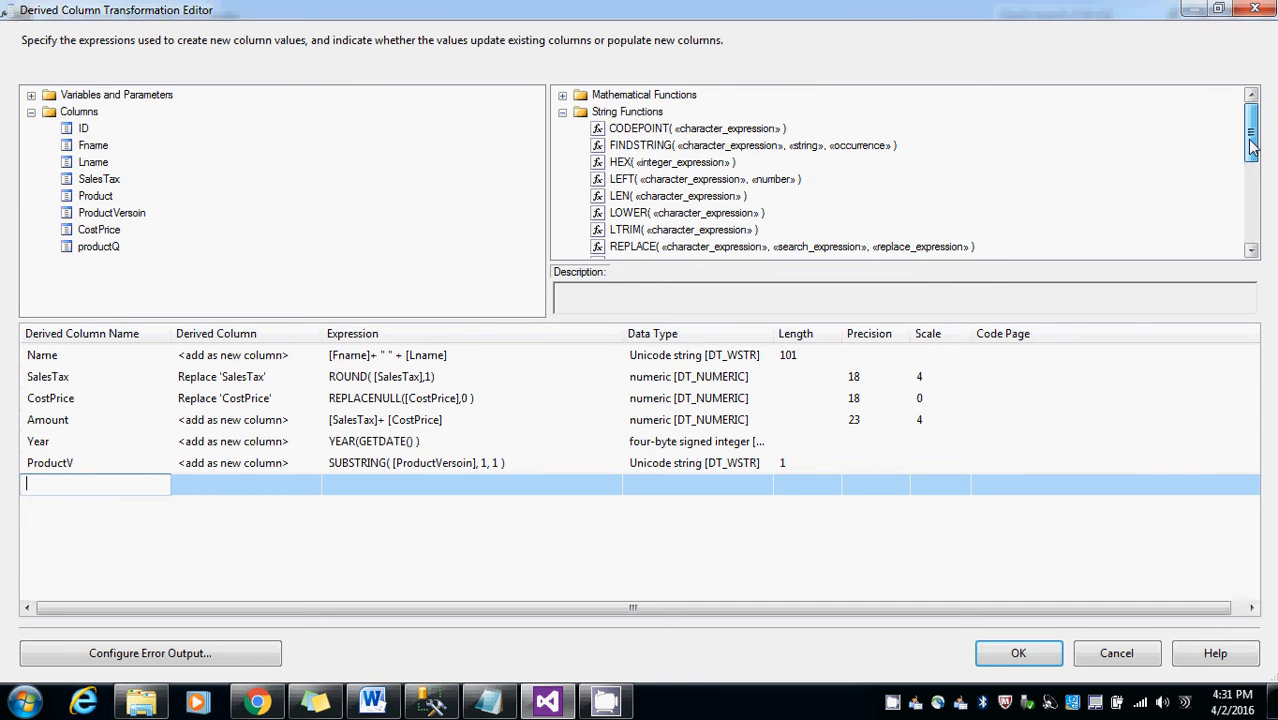
click(562, 111)
click(562, 179)
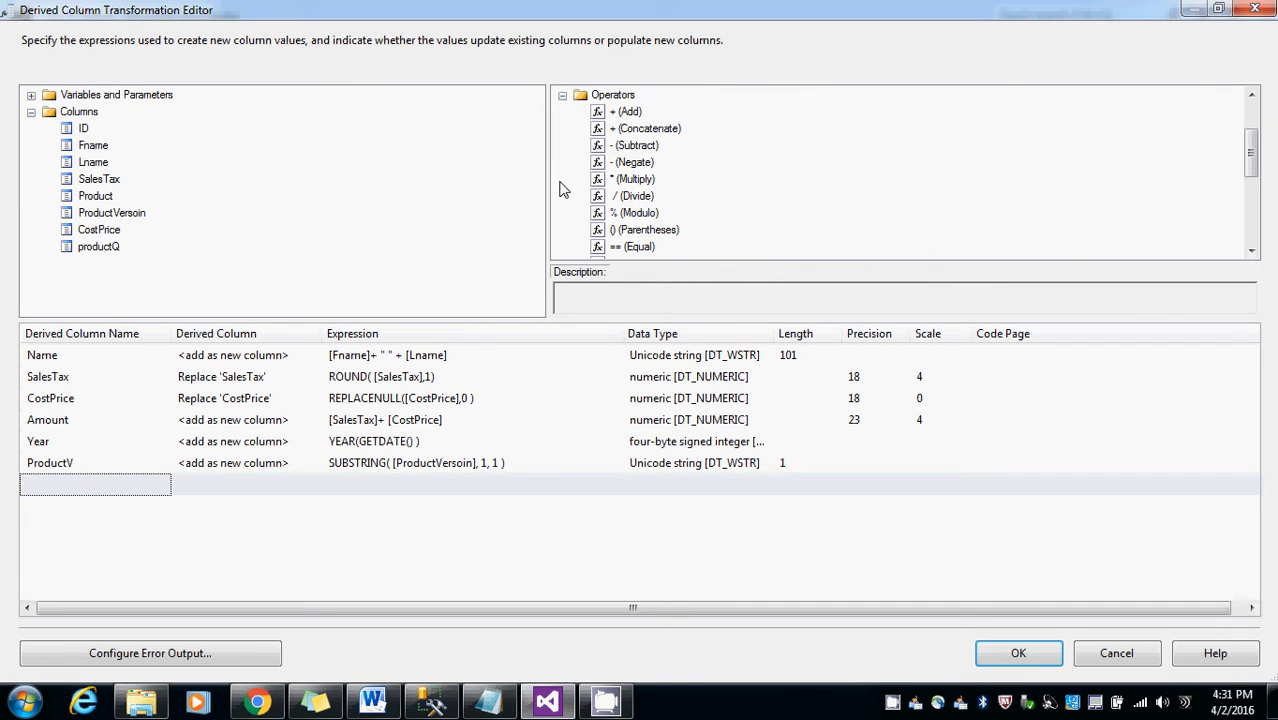
scroll(745, 185, down, 2)
scroll(745, 185, down, 3)
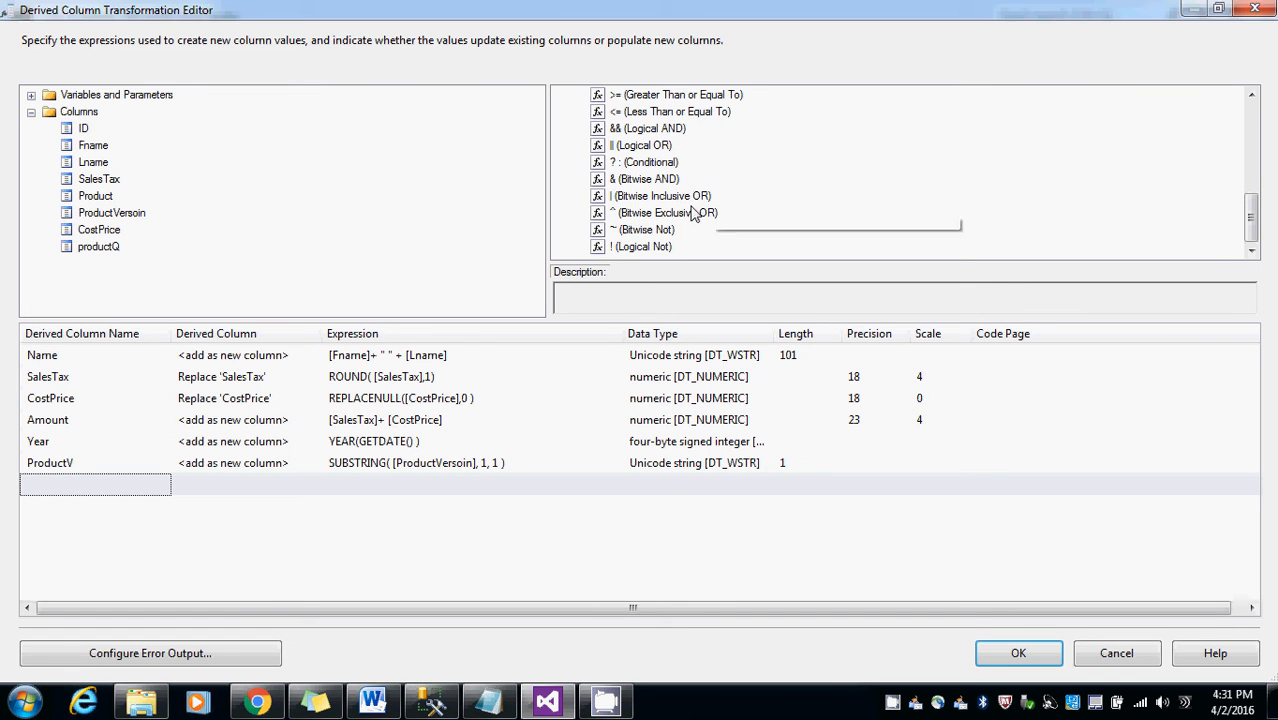
click(633, 164)
drag(631, 170, 383, 490)
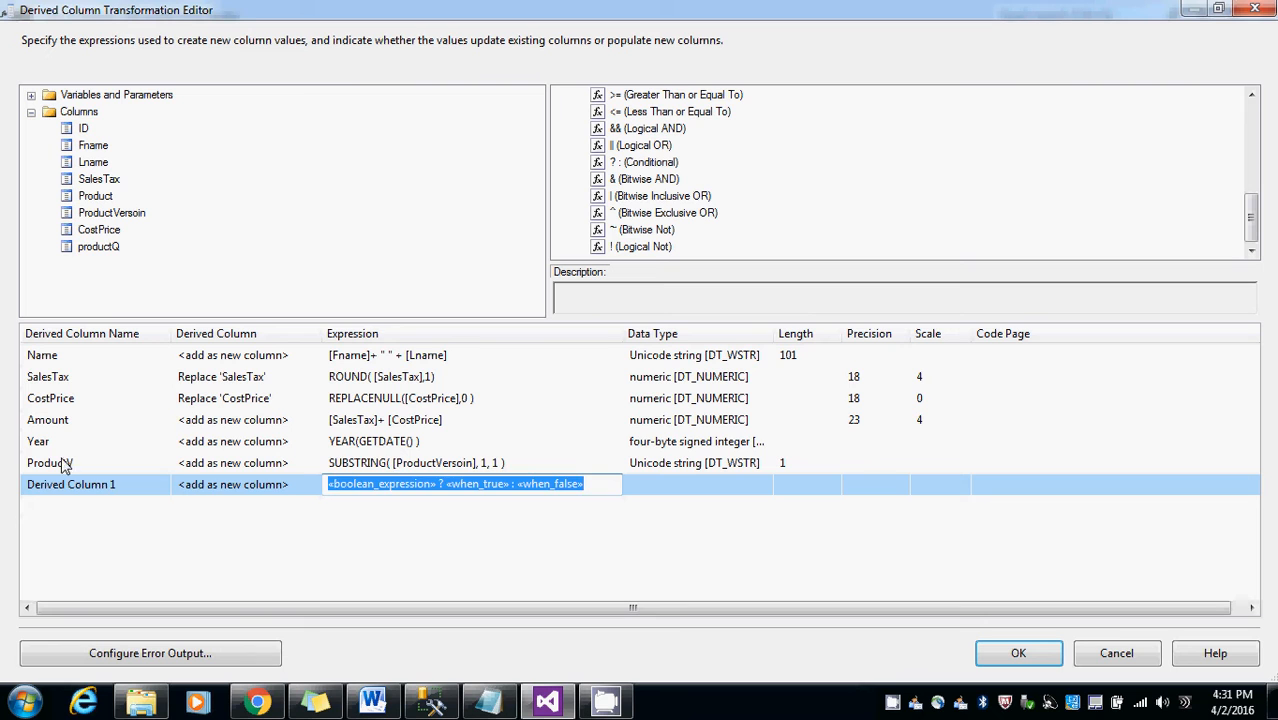
- Name the conditional derived column Qulity
click(107, 494)
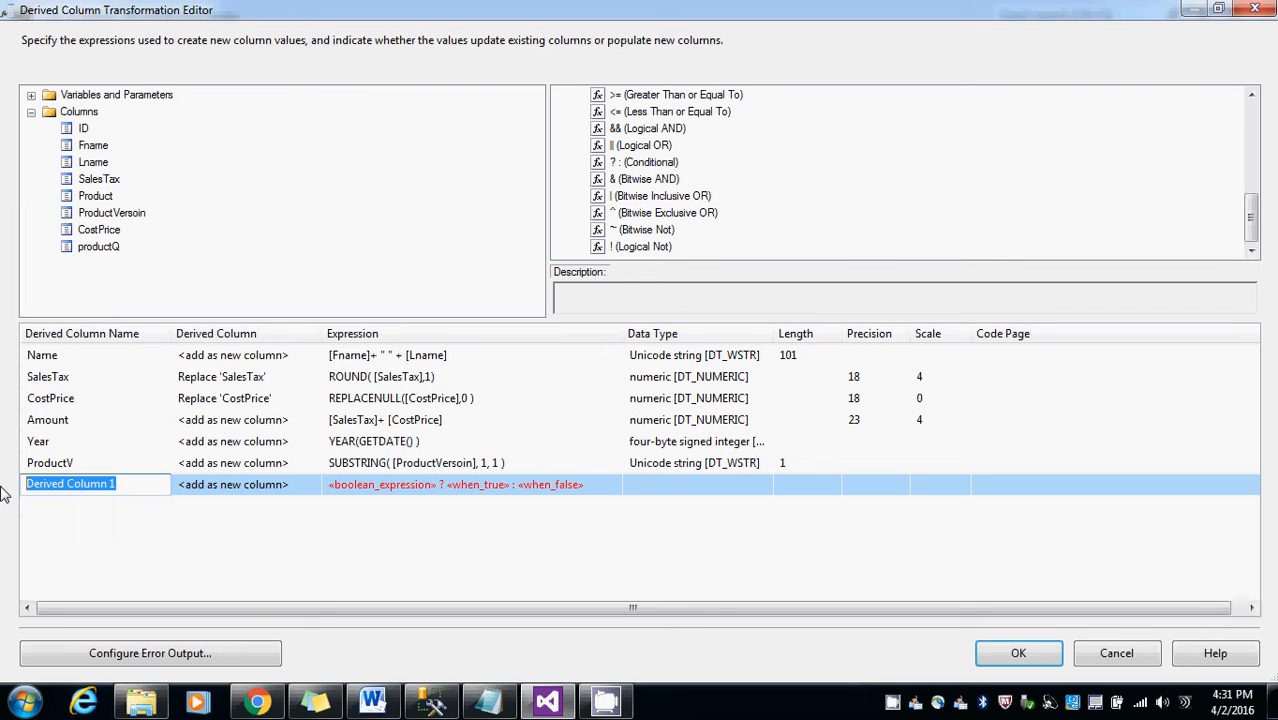
key(BackSpace)
text(Qulty)
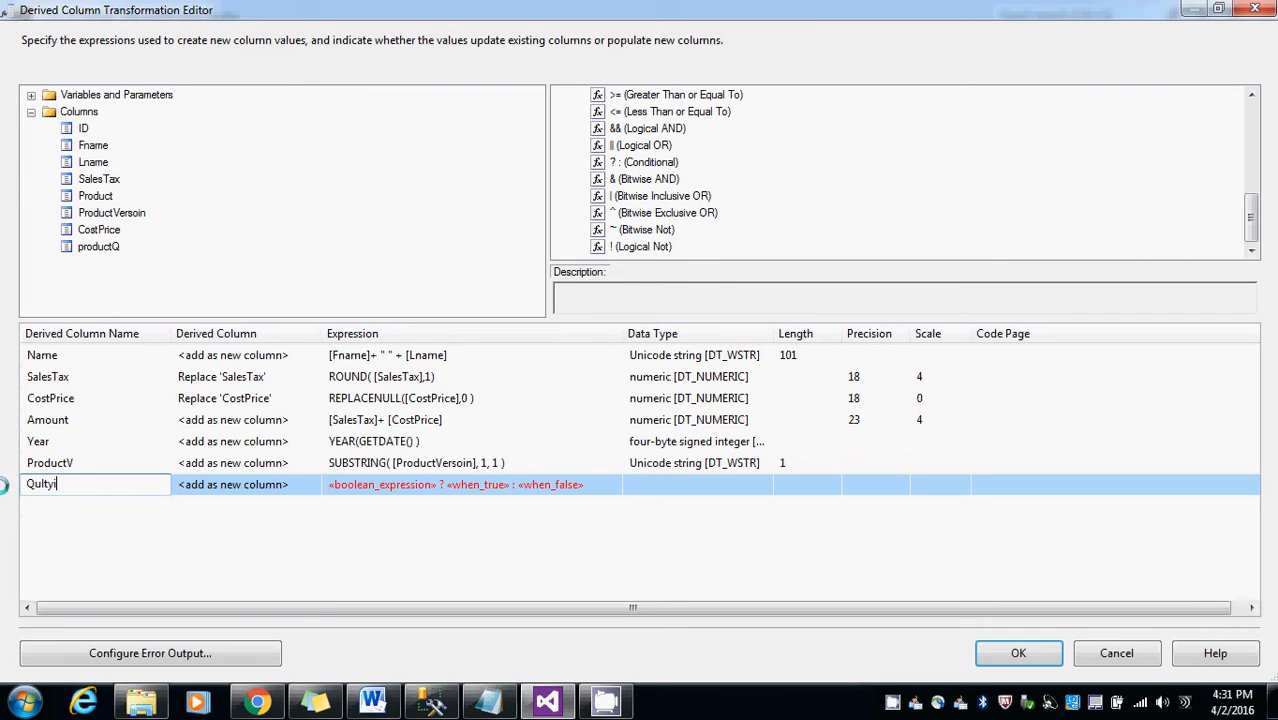
text(ity)
- Replace the boolean placeholder in Qulity's expression with [productQ]=="Hi"
drag(72, 247, 382, 484)
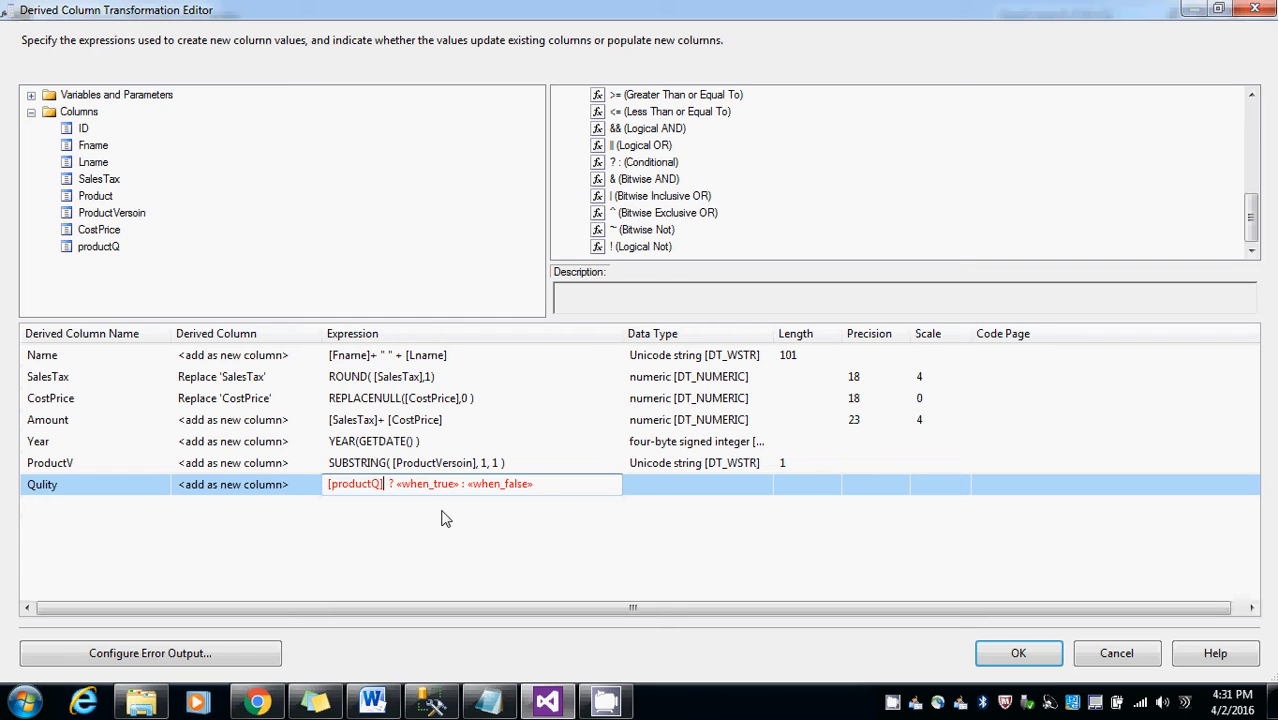
text(=="")
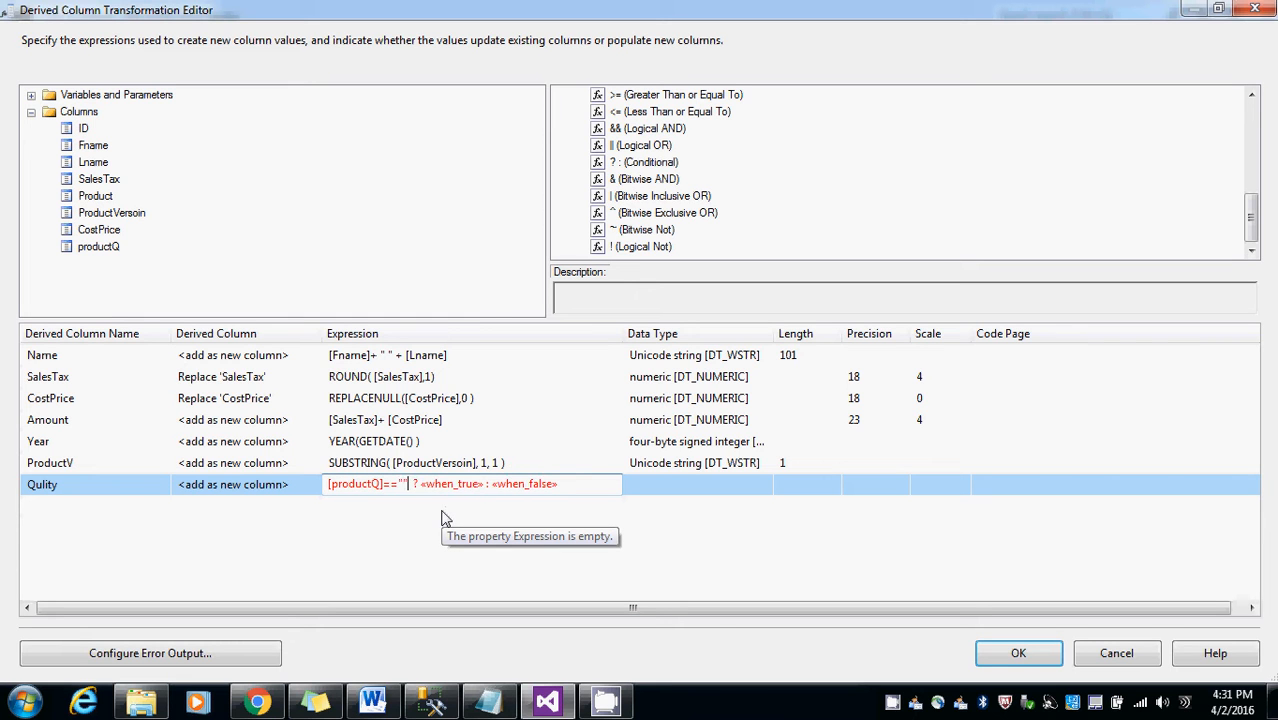
text(Hi)
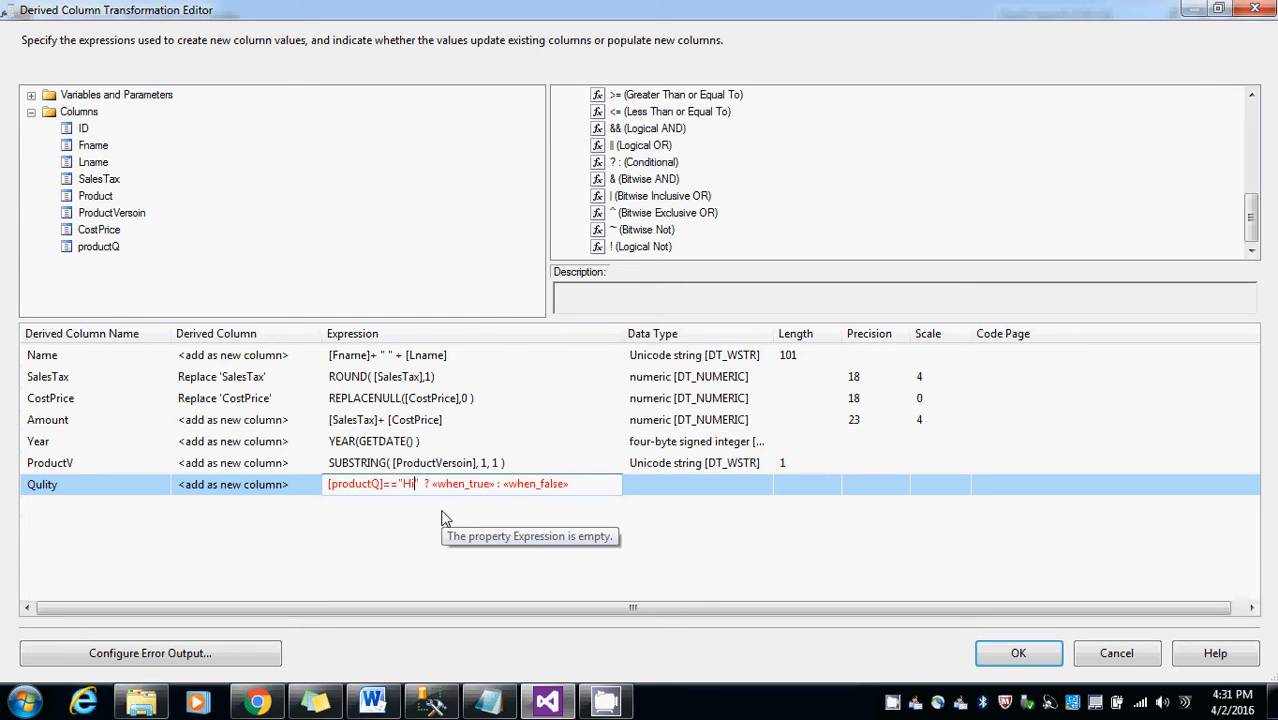
- Make Qulity return "High" when true and "Low" when false, and accept the derived column settings
drag(435, 485, 497, 485)
text(" ? ")
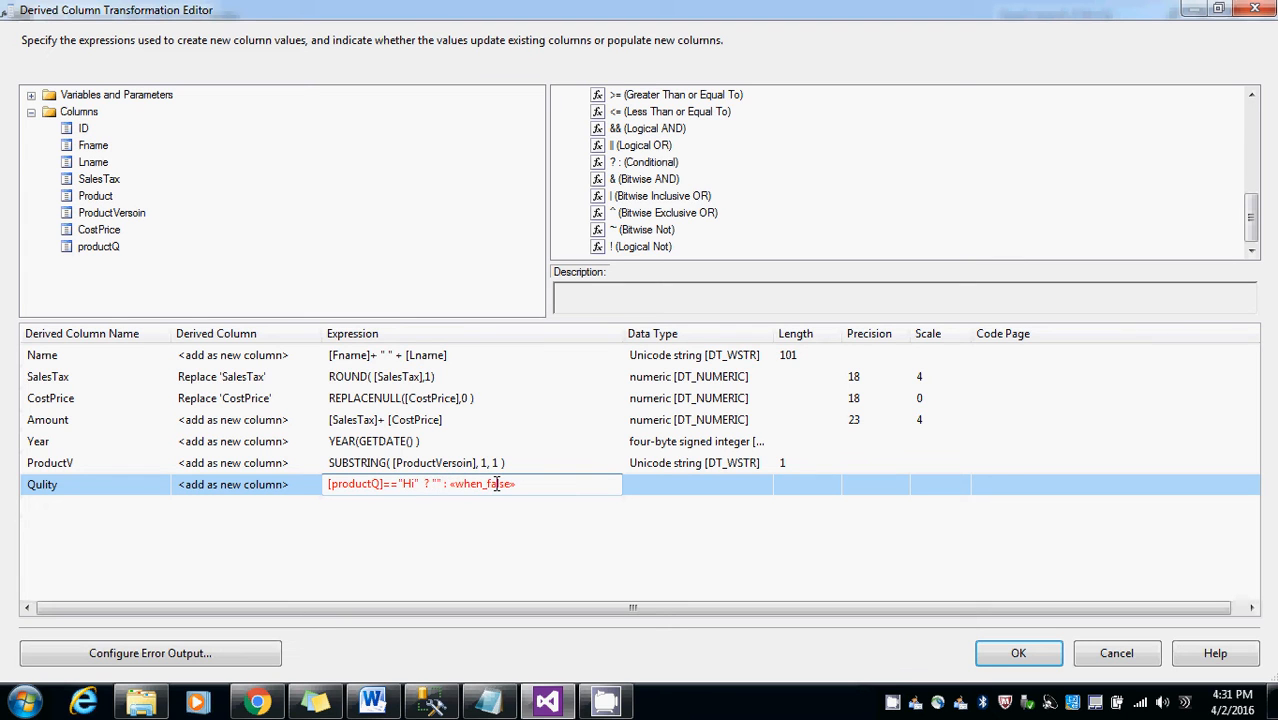
text(High)
drag(474, 485, 543, 487)
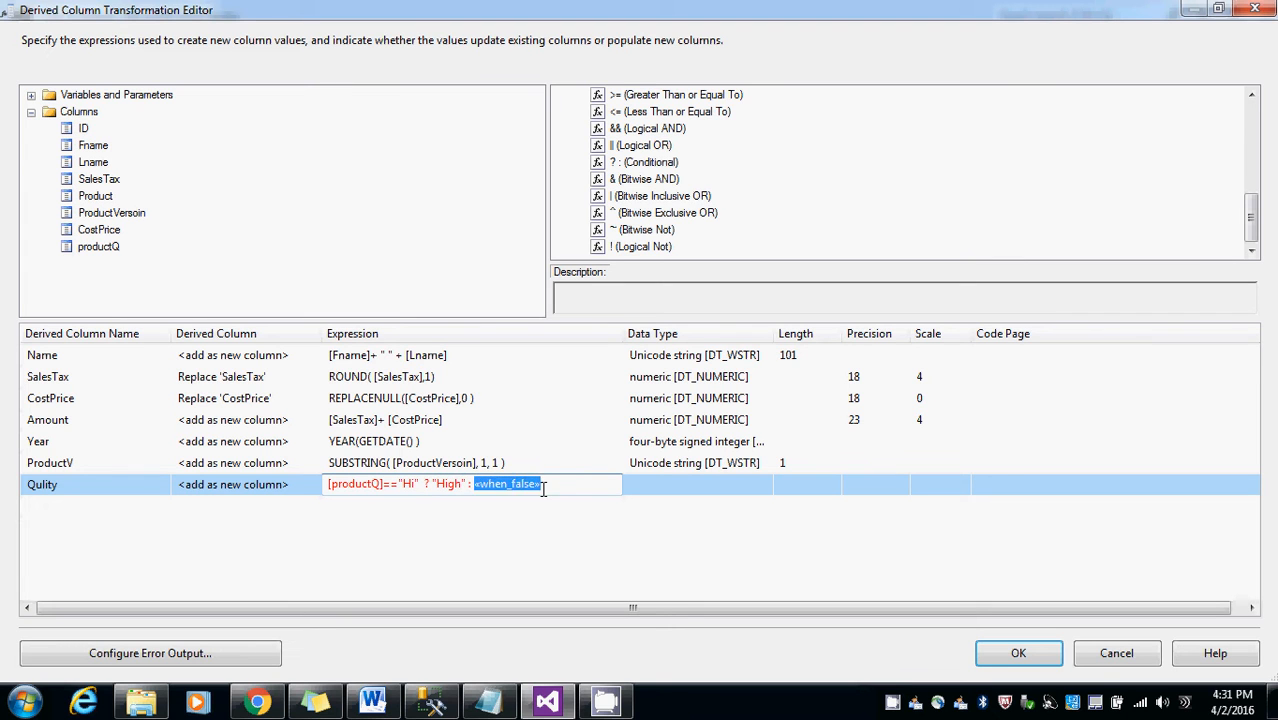
text(" : "Low)
key(Tab)
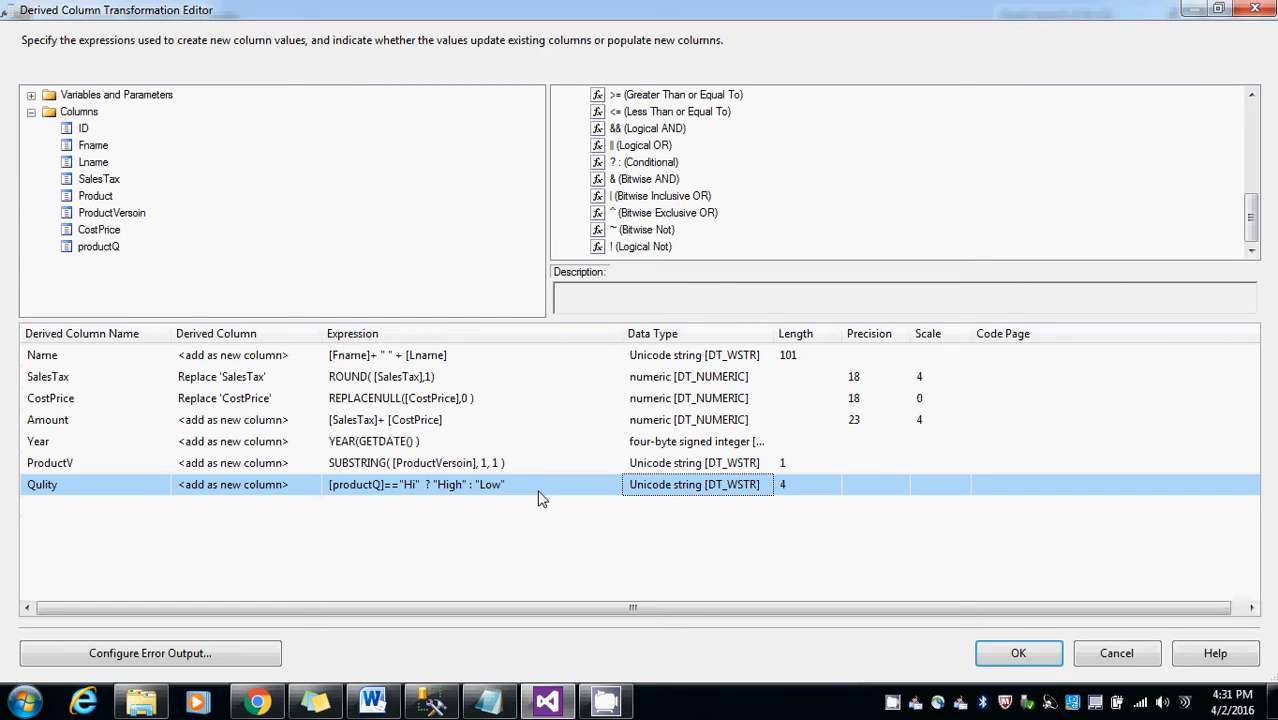
click(1019, 653)
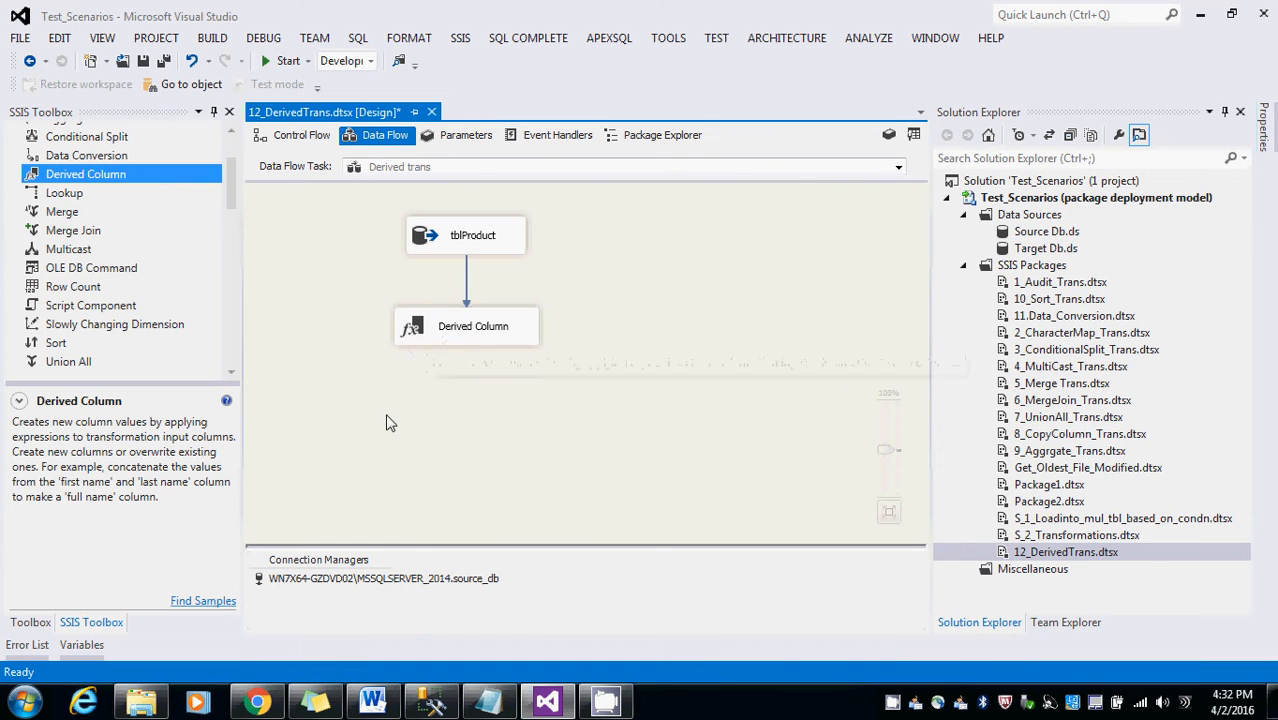
- Add a Multicast transformation below Derived Column and connect the Derived Column output to it
click(64, 252)
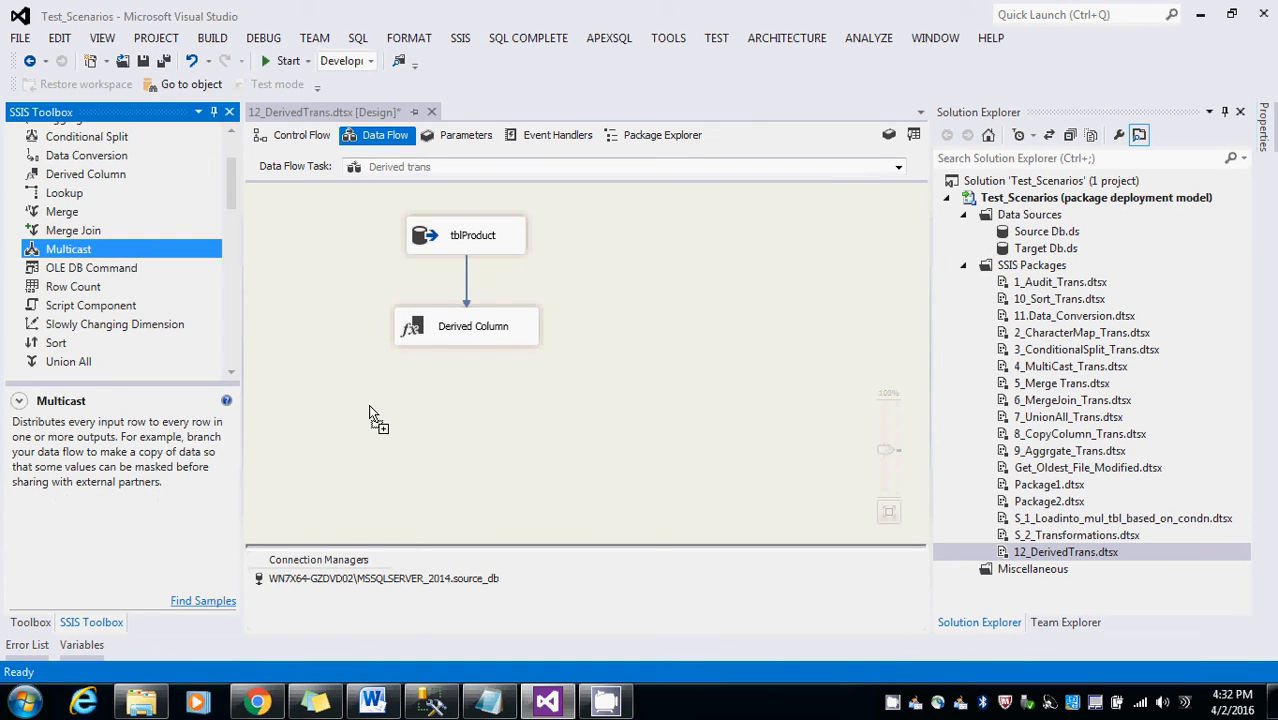
click(466, 330)
drag(466, 350, 390, 458)
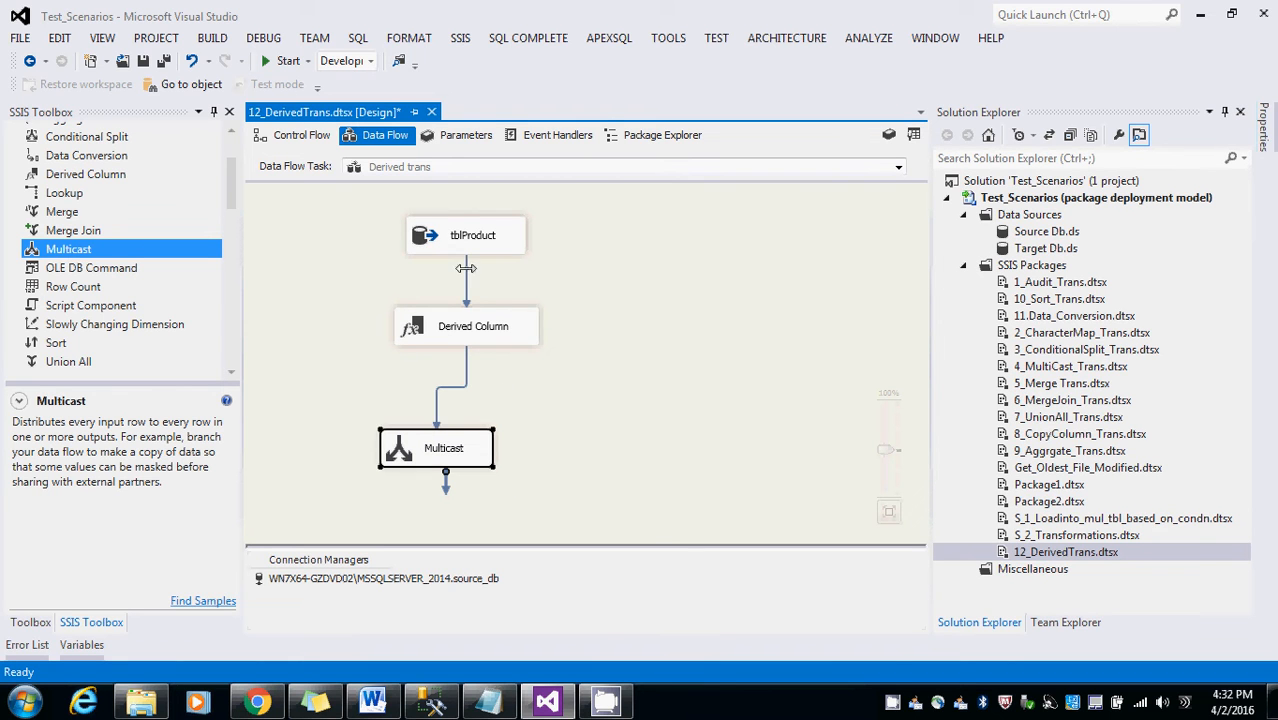
- Enable data viewers on both data flow paths and align Multicast beneath Derived Column
right_click(467, 270)
click(547, 323)
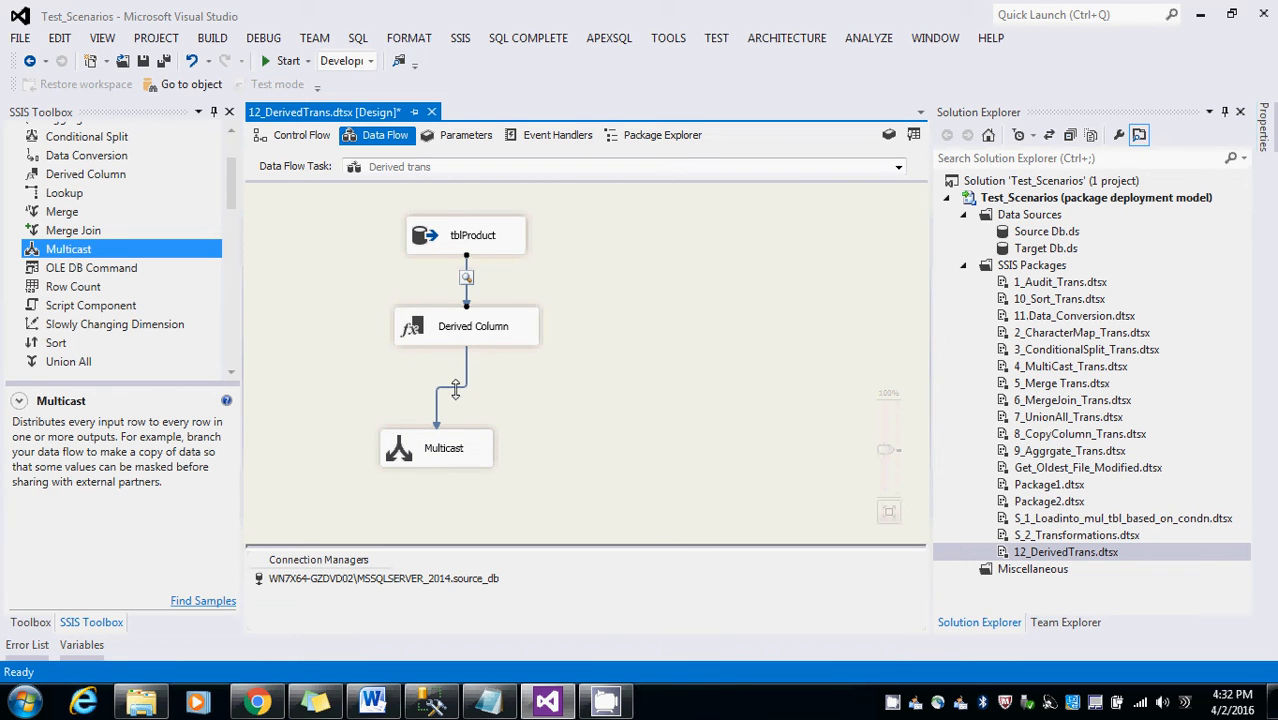
right_click(455, 388)
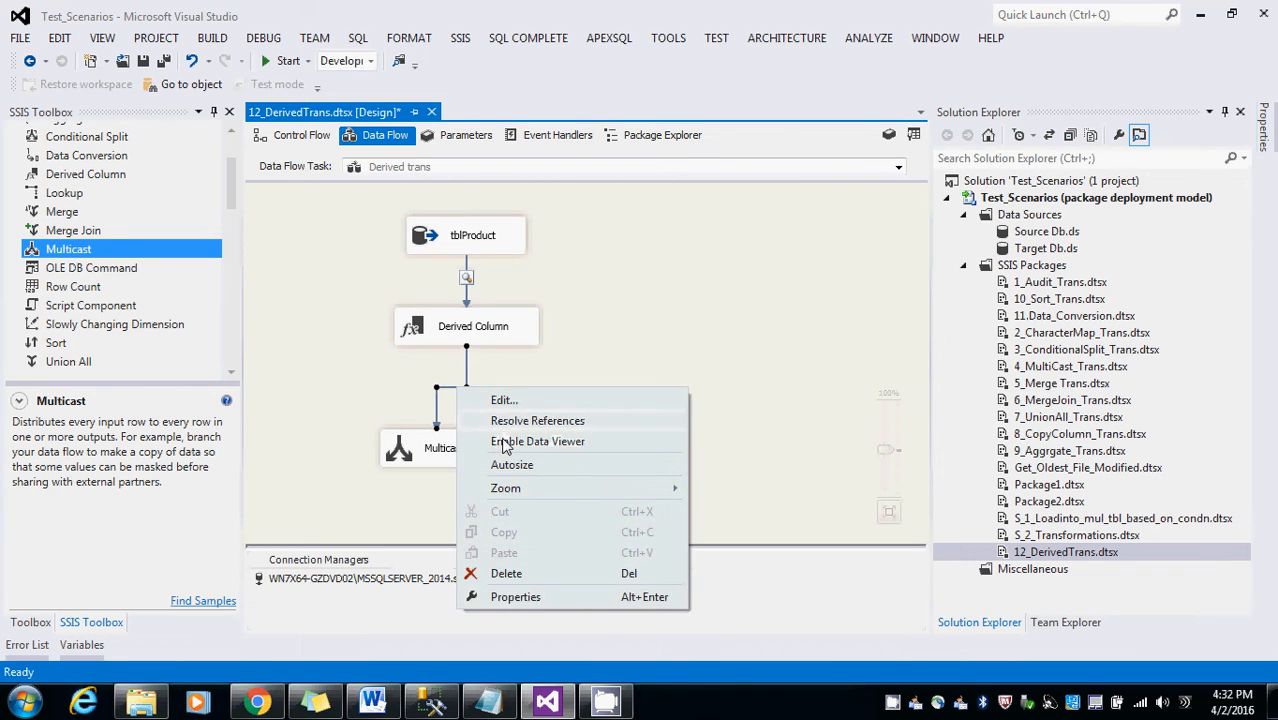
click(505, 441)
drag(428, 450, 468, 450)
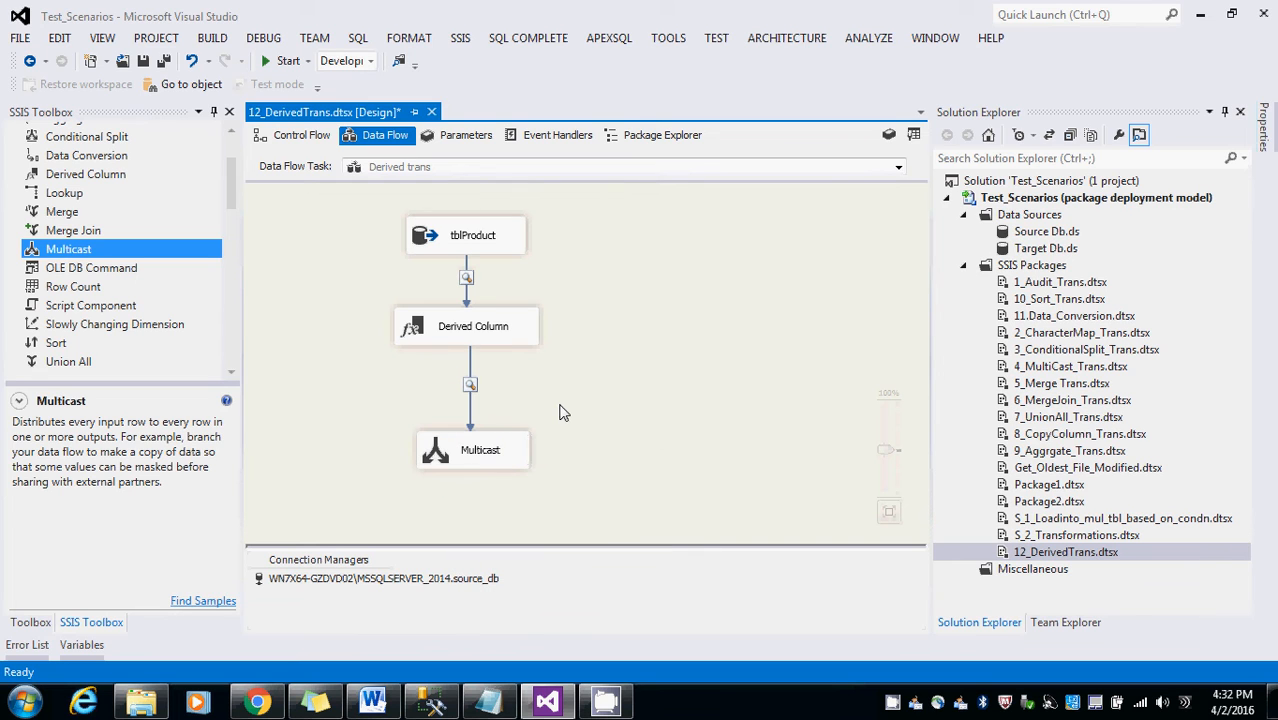
- Save and run the package, resizing the OLE DB source data viewer to fit all its columns and rows
key(ctrl+s)
click(272, 61)
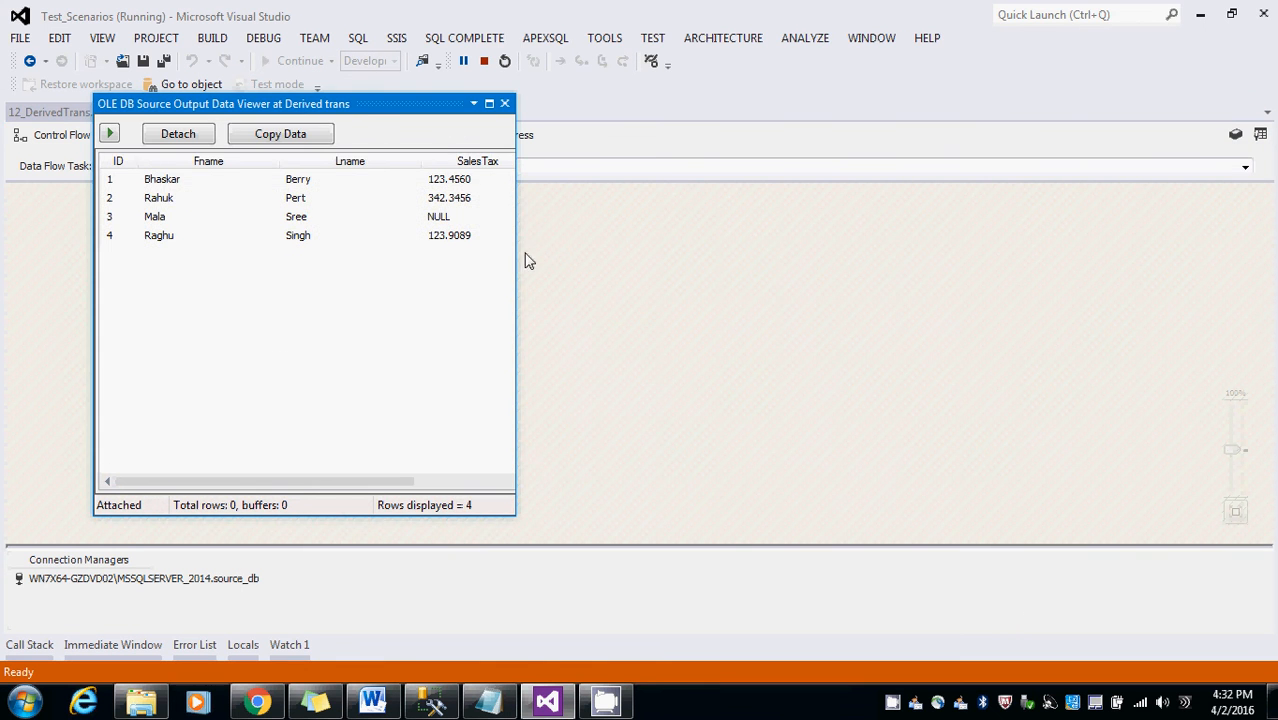
drag(514, 271, 1049, 286)
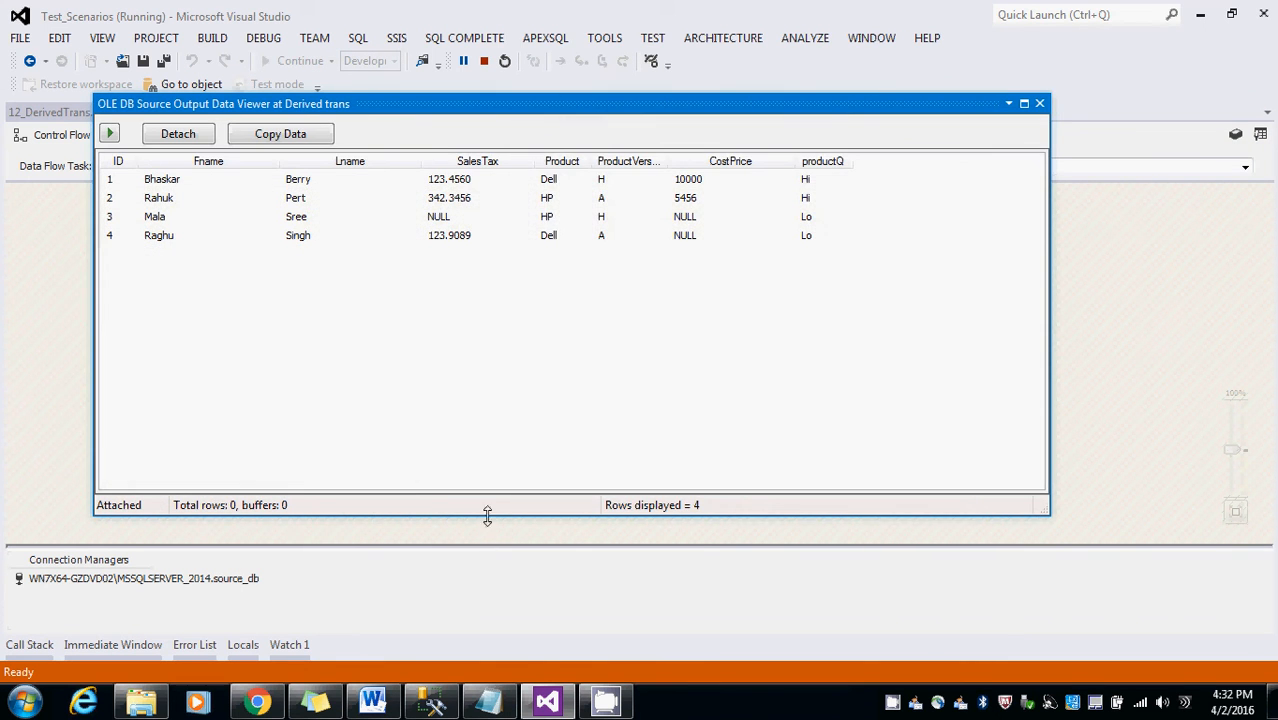
drag(490, 515, 494, 311)
- Continue the data flow and place the Derived Column output viewer below the source viewer, widened to show all columns
click(112, 138)
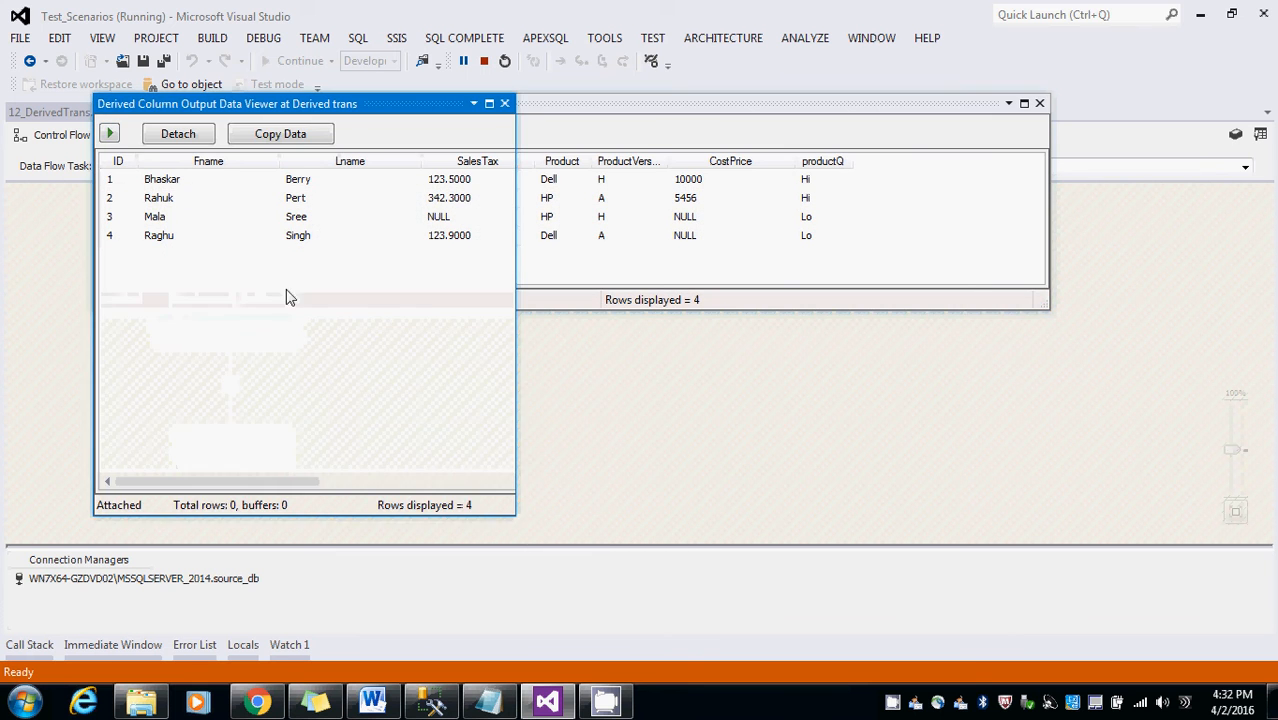
drag(398, 112, 375, 395)
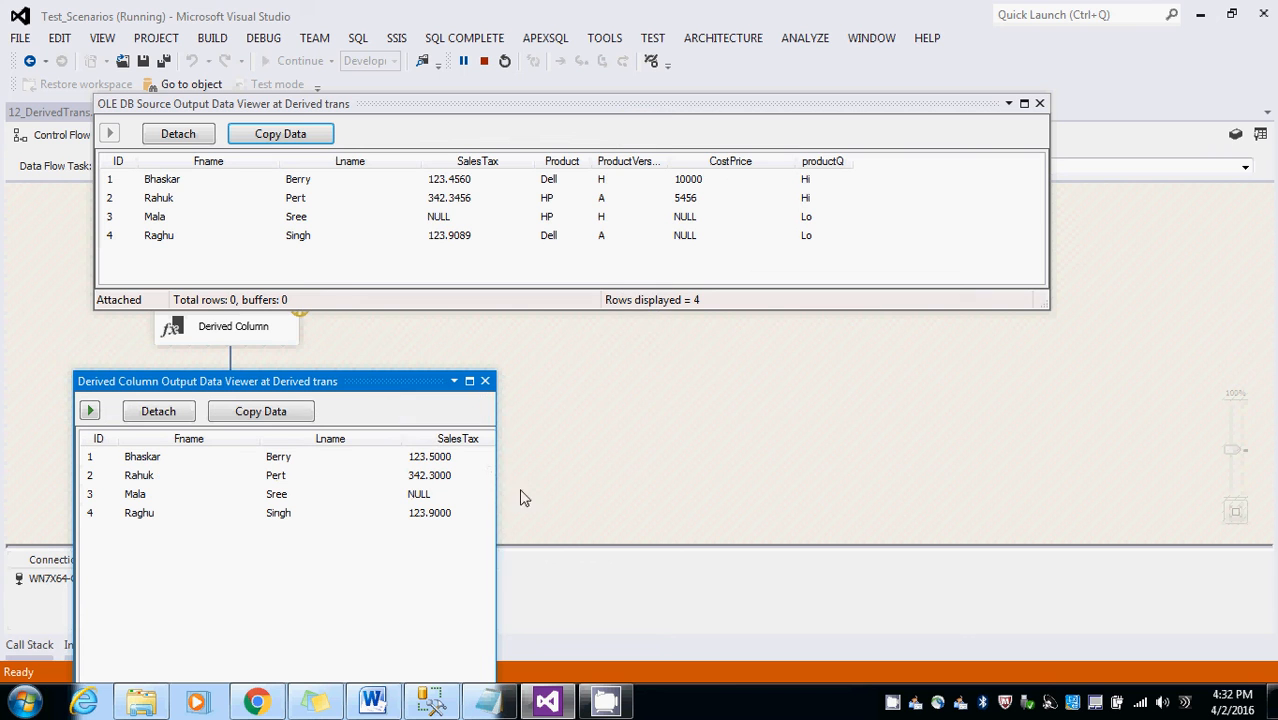
drag(496, 489, 1230, 495)
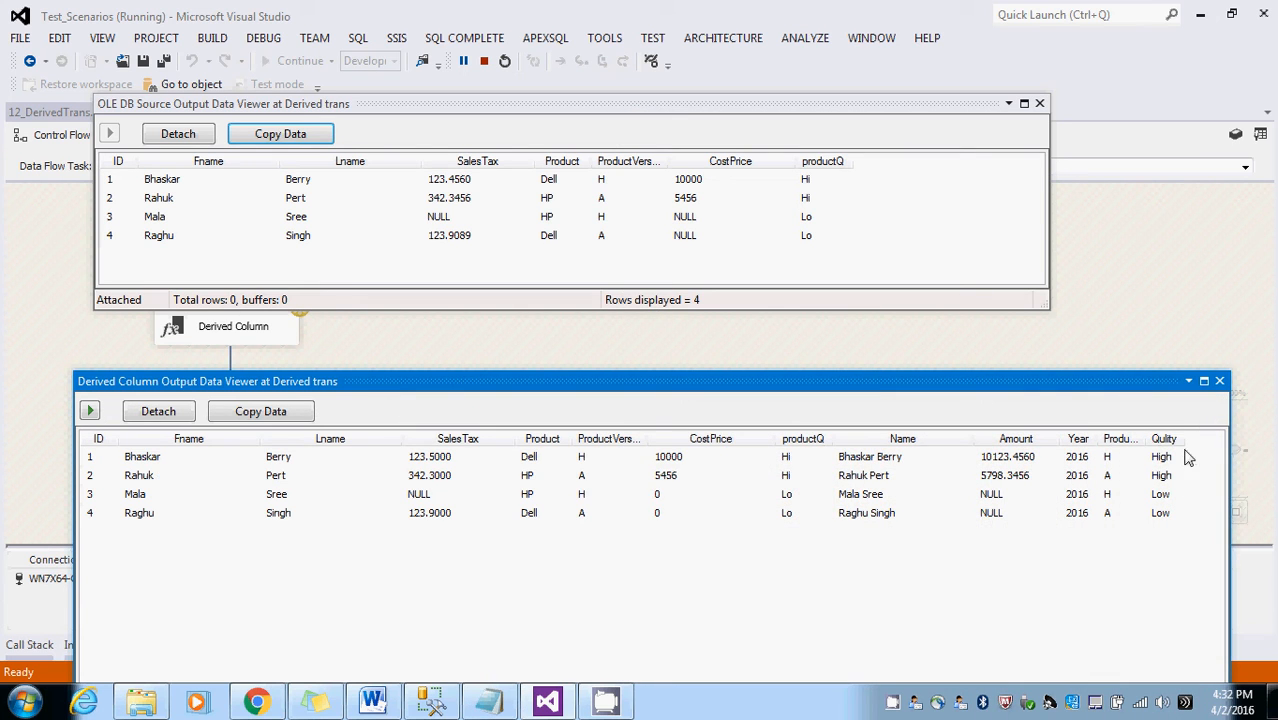
- Compare the first row's SalesTax value in the source viewer with that in the Derived Column output viewer
drag(1184, 446, 1208, 442)
drag(299, 388, 270, 371)
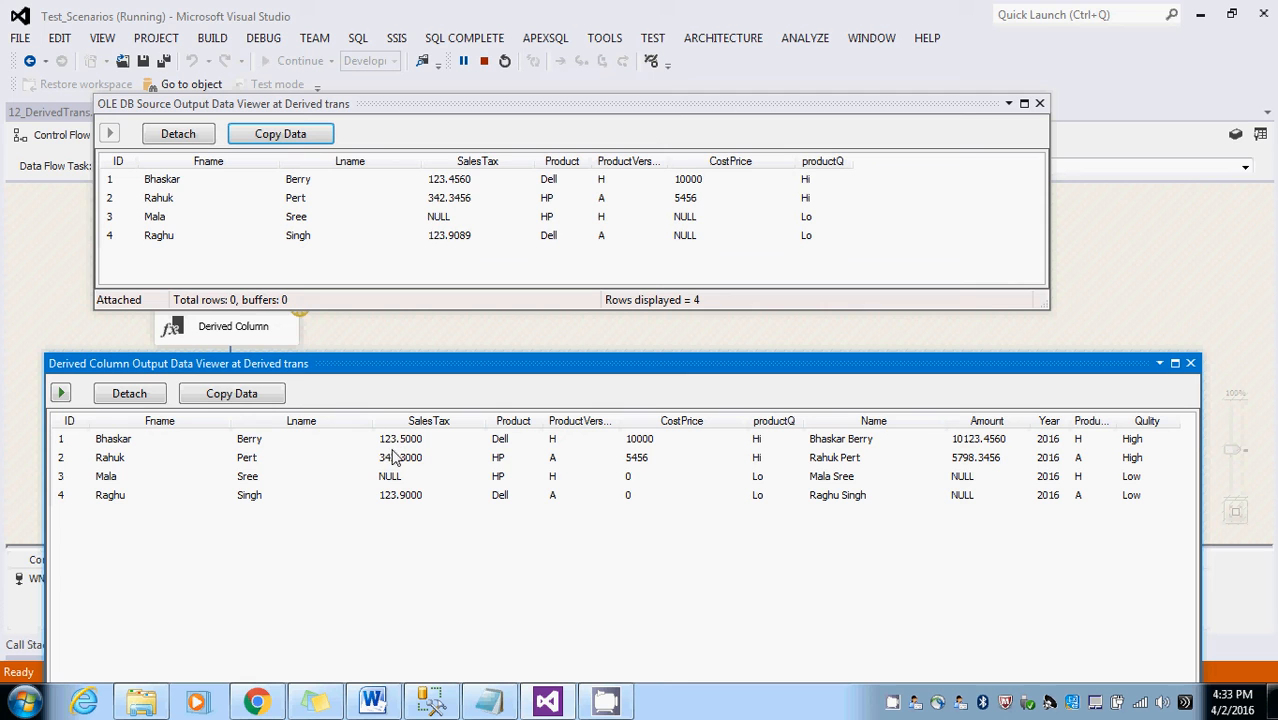
click(440, 185)
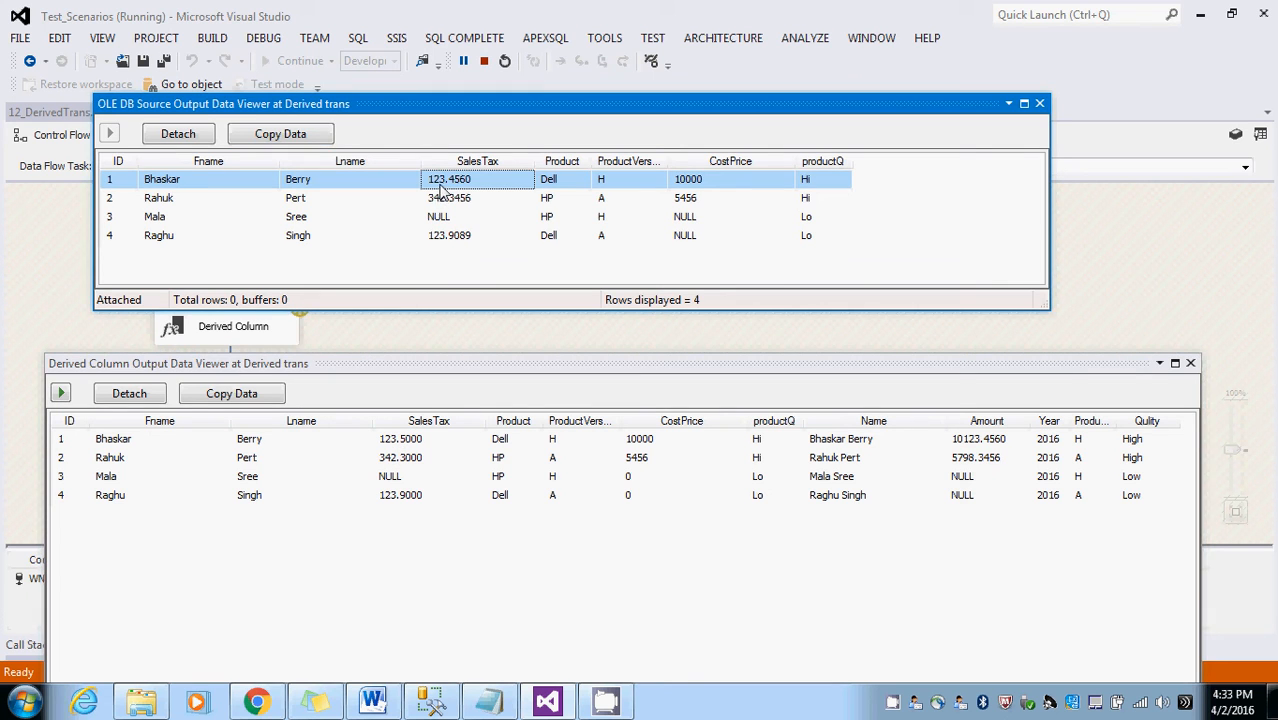
click(404, 446)
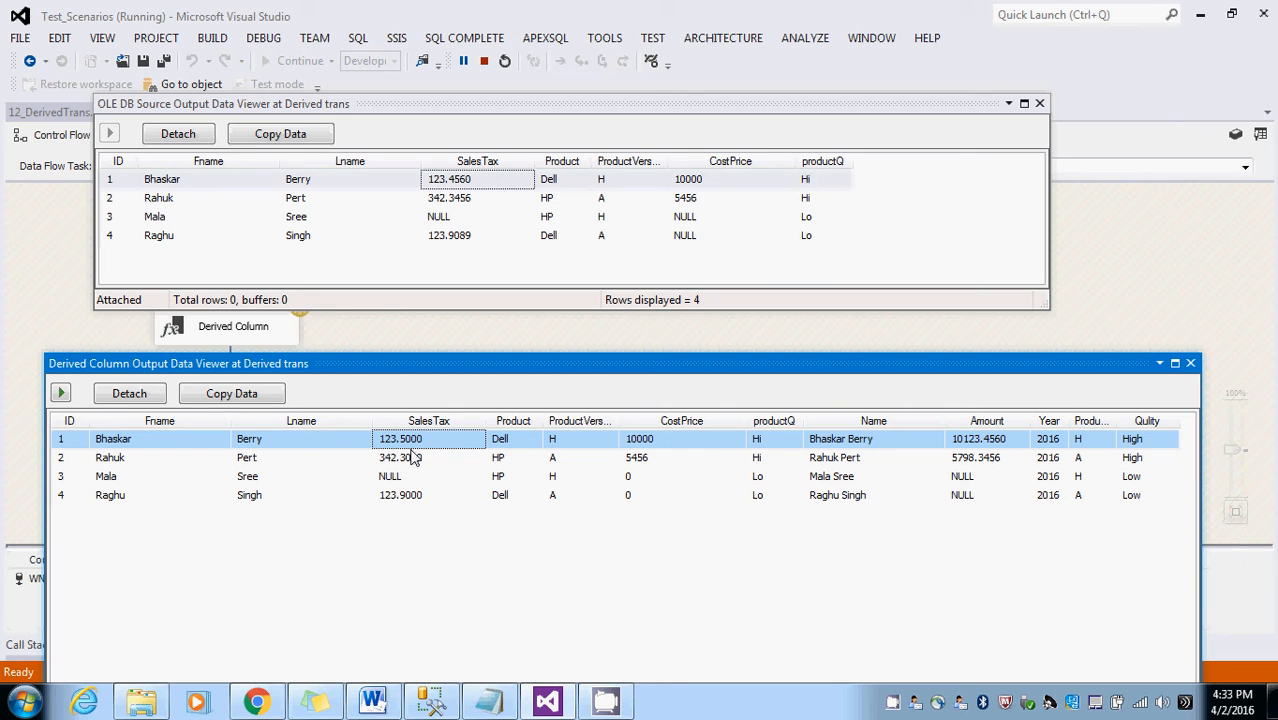
- Compare the remaining SalesTax rows and the CostPrice column between the two data viewers, keeping the Derived Column output in ID order
click(408, 464)
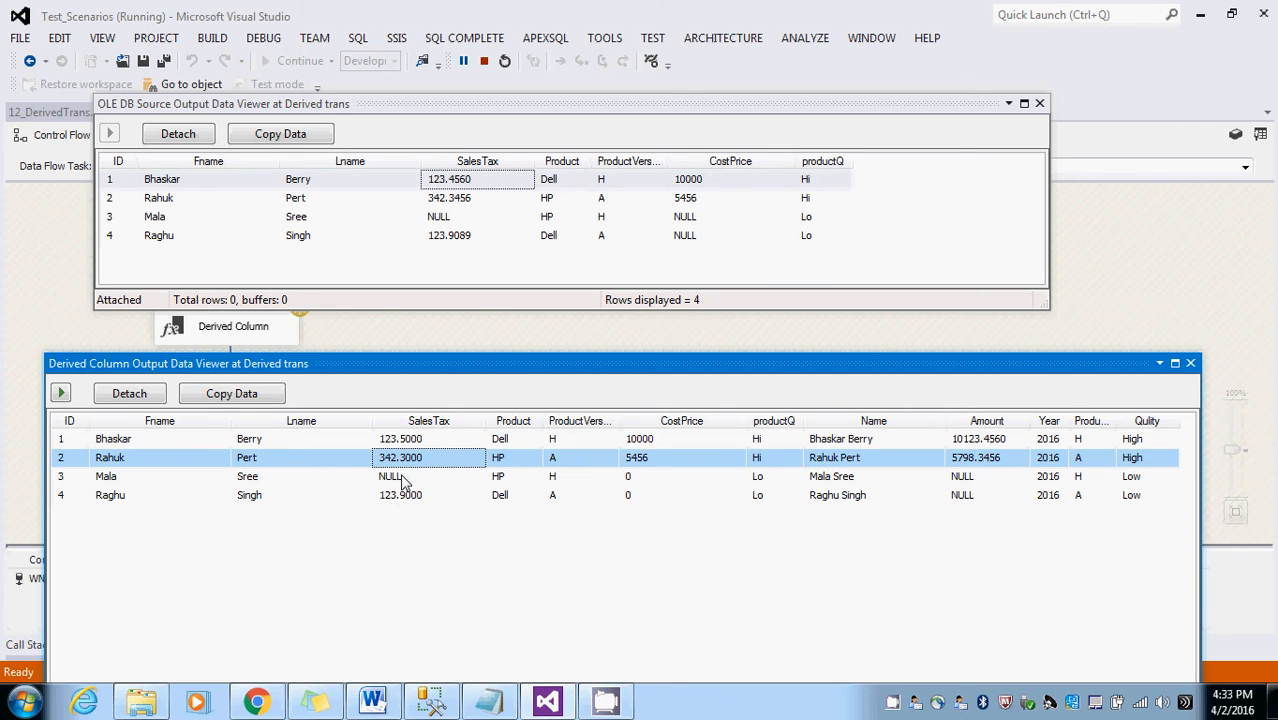
click(403, 480)
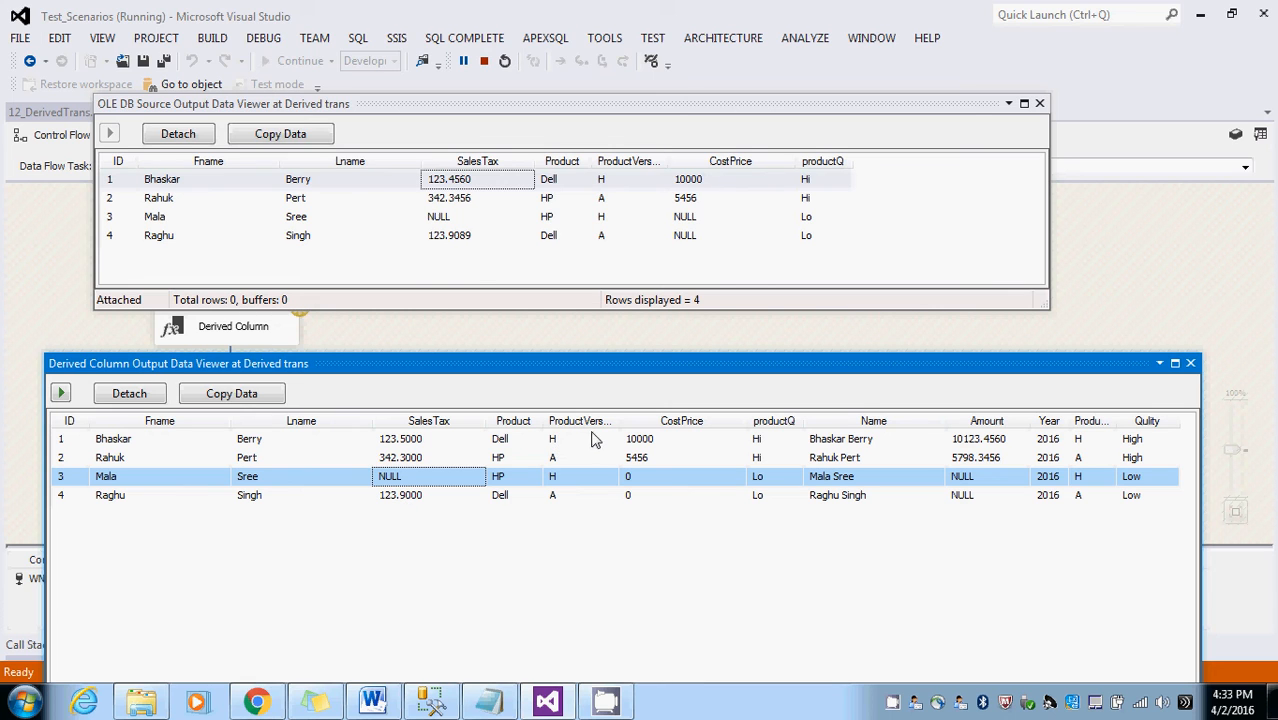
click(676, 421)
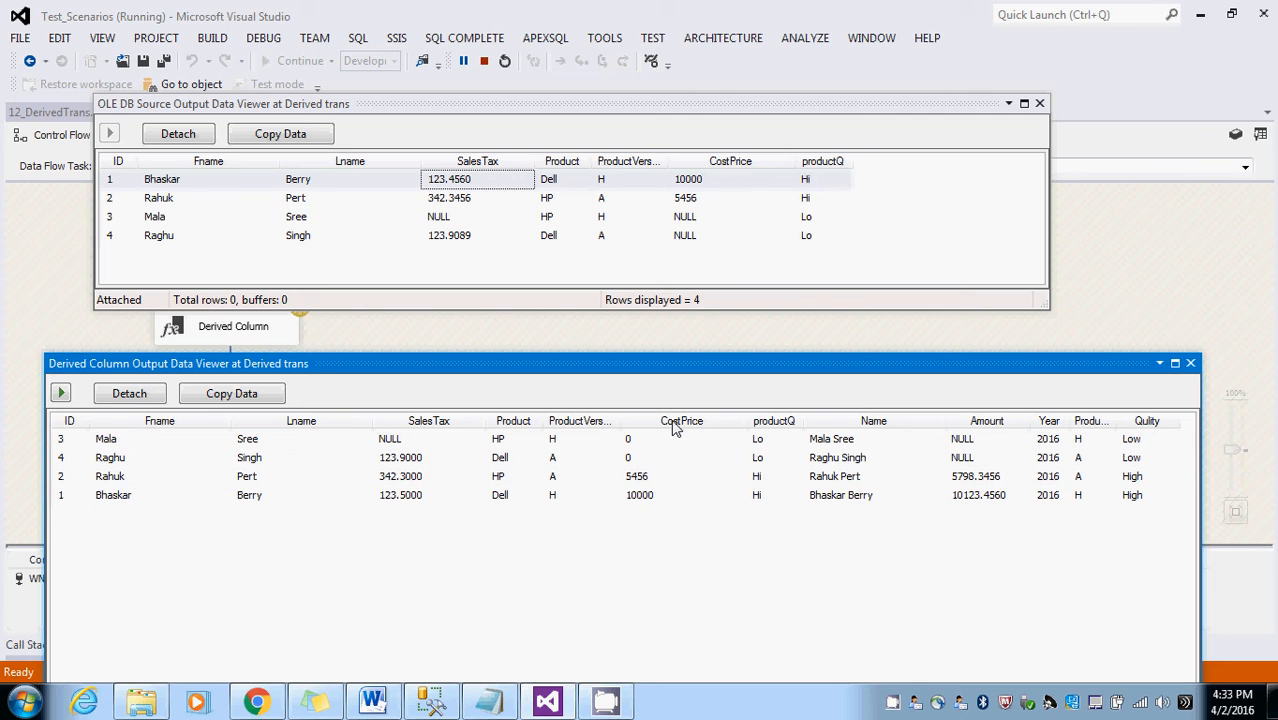
click(676, 424)
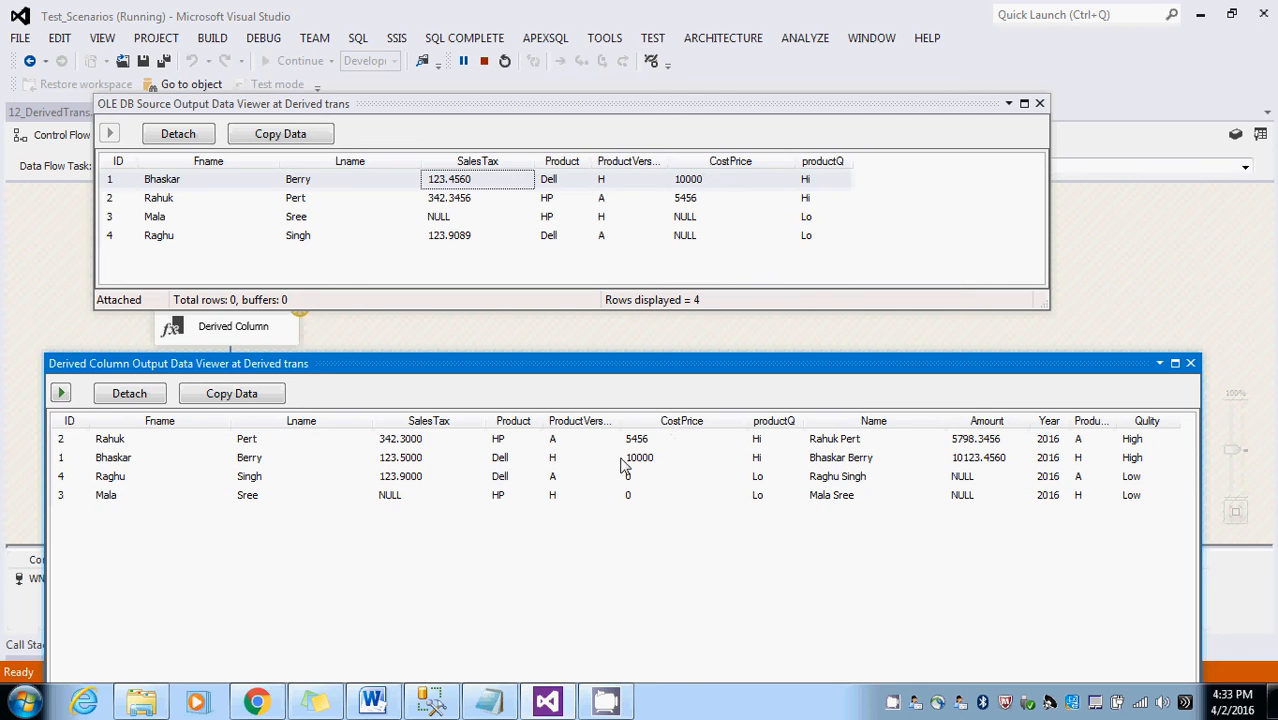
click(68, 424)
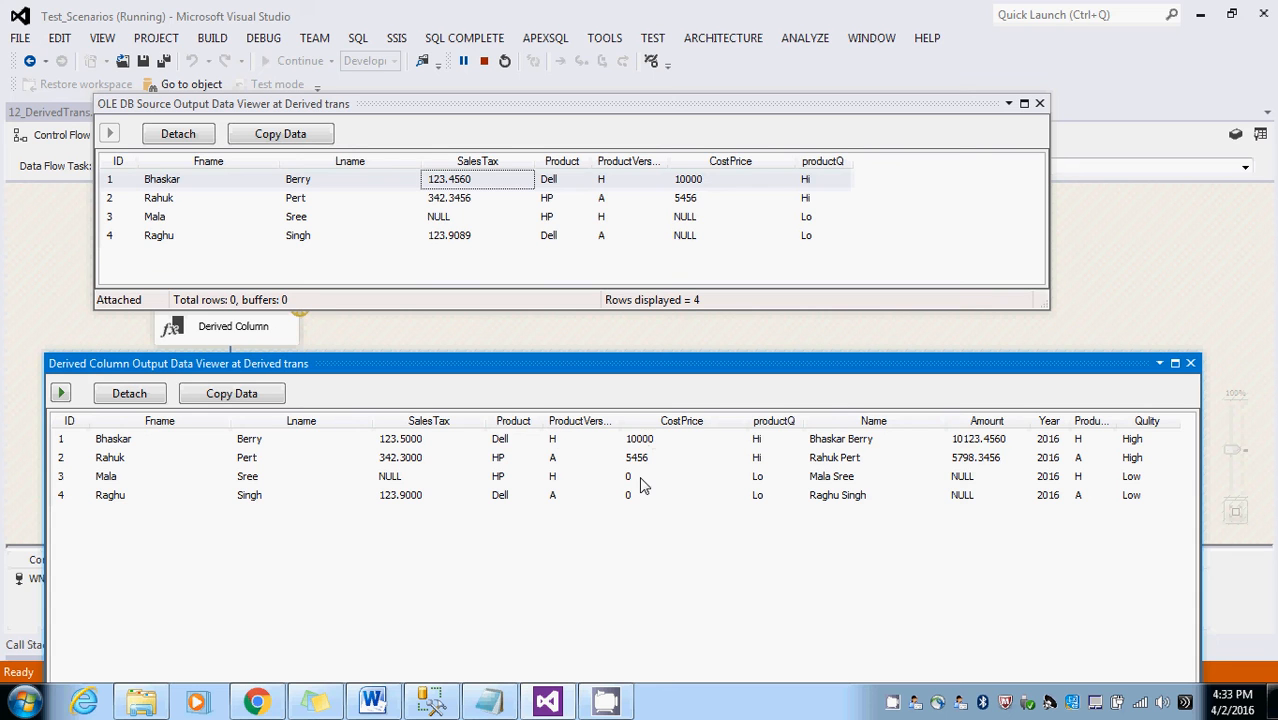
click(690, 238)
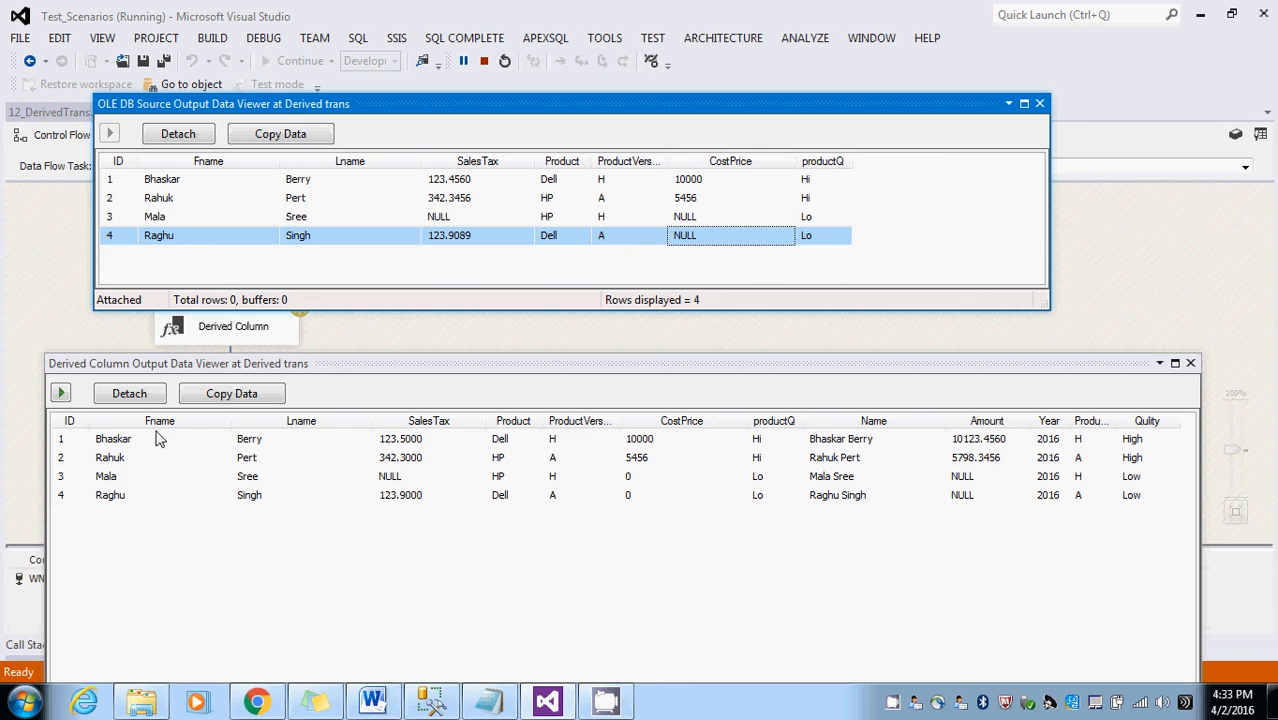
- Examine the derived Name and Amount values in the output viewer and widen the ProductV column to show its full heading
click(845, 441)
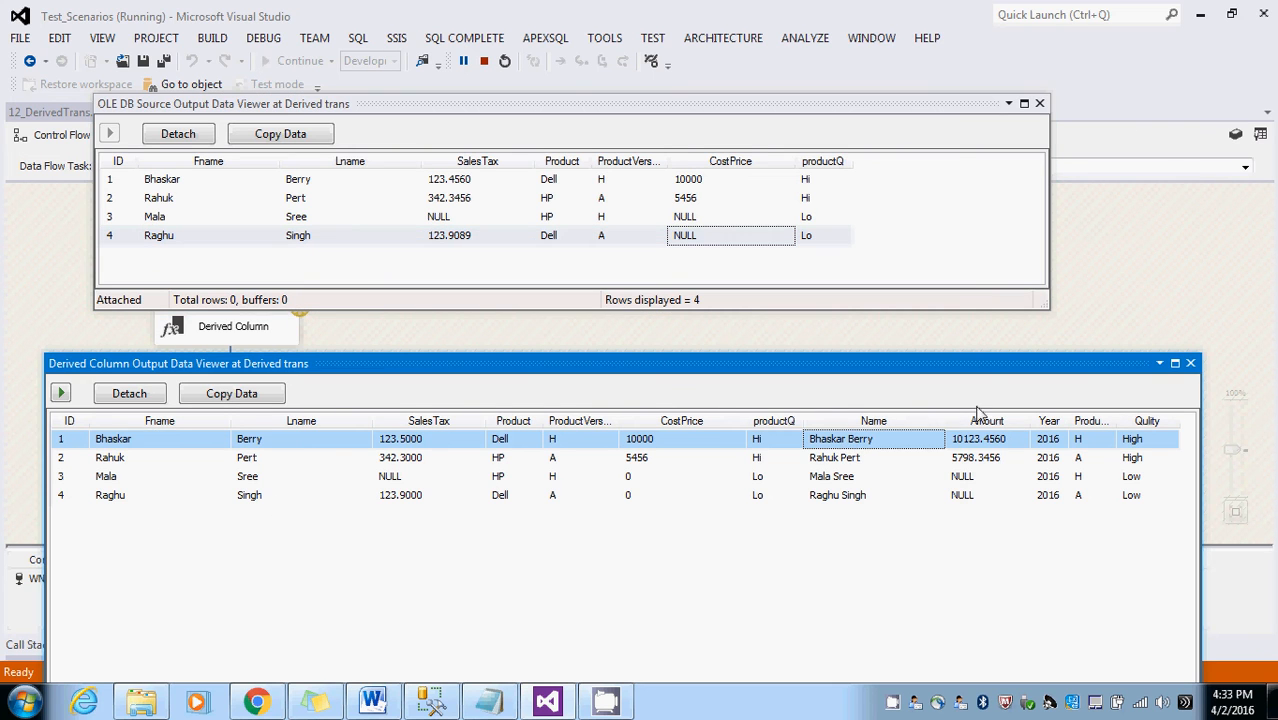
click(980, 441)
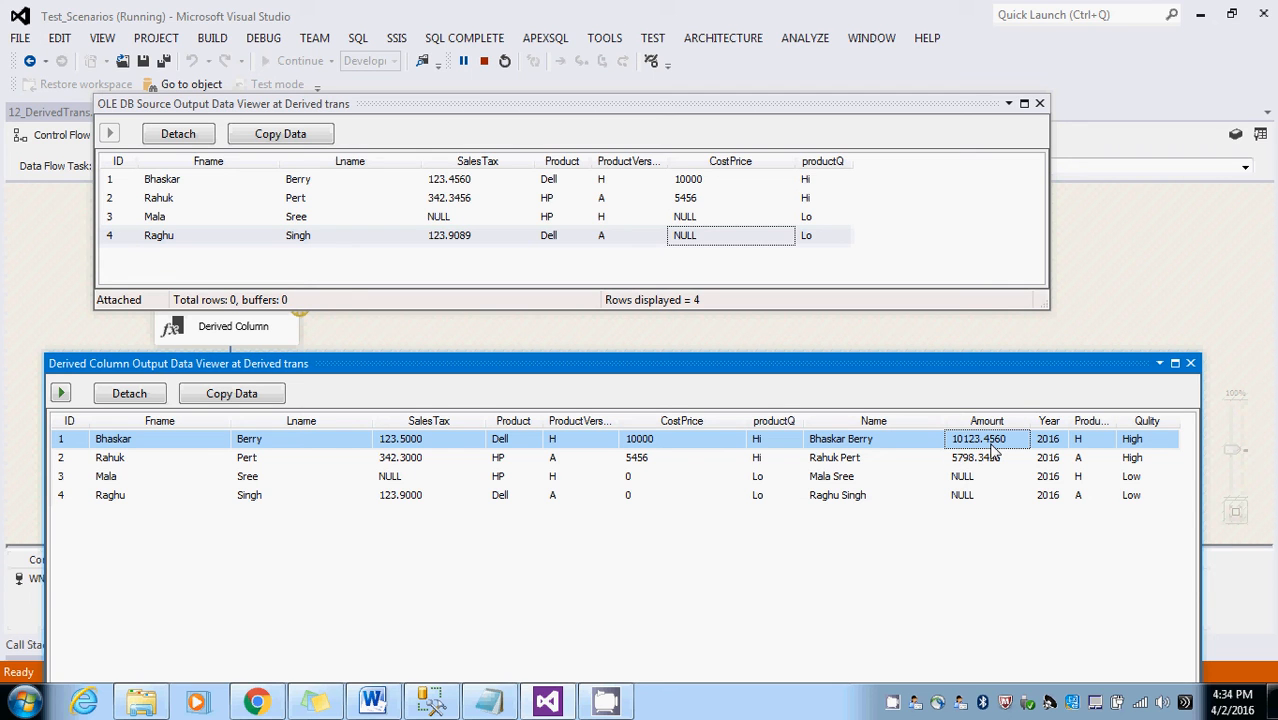
click(968, 497)
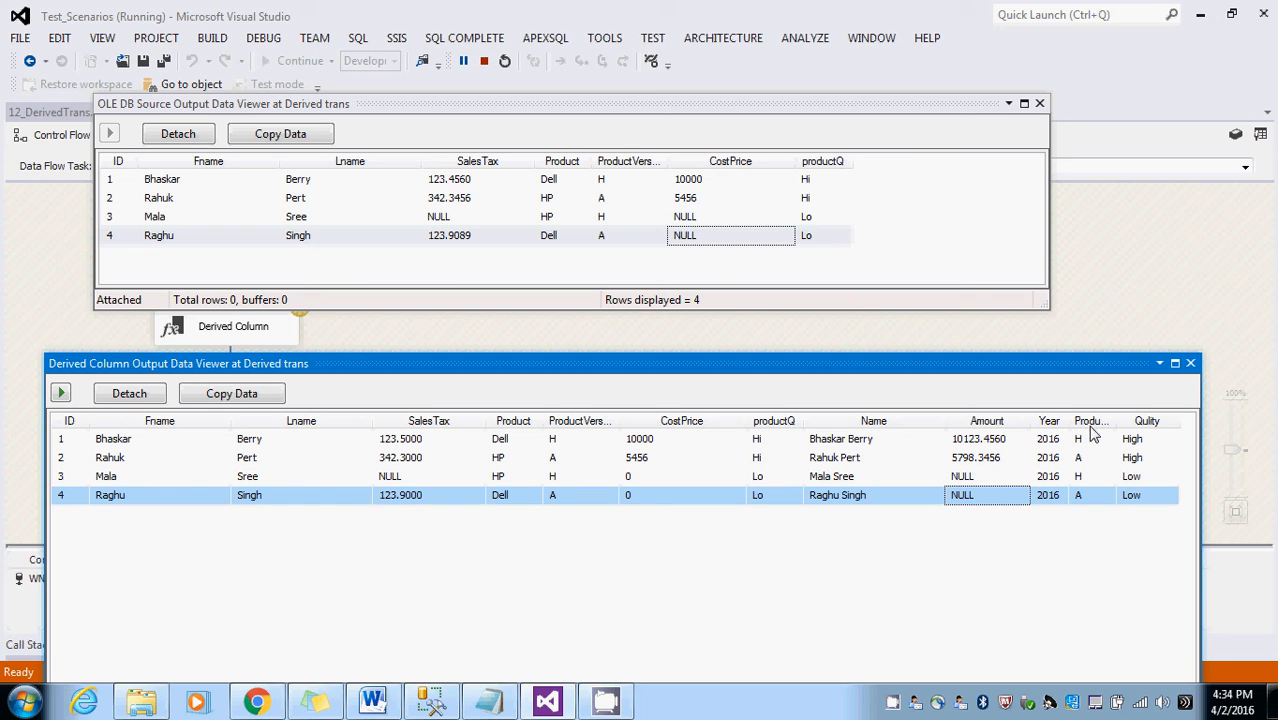
drag(1117, 421, 1122, 421)
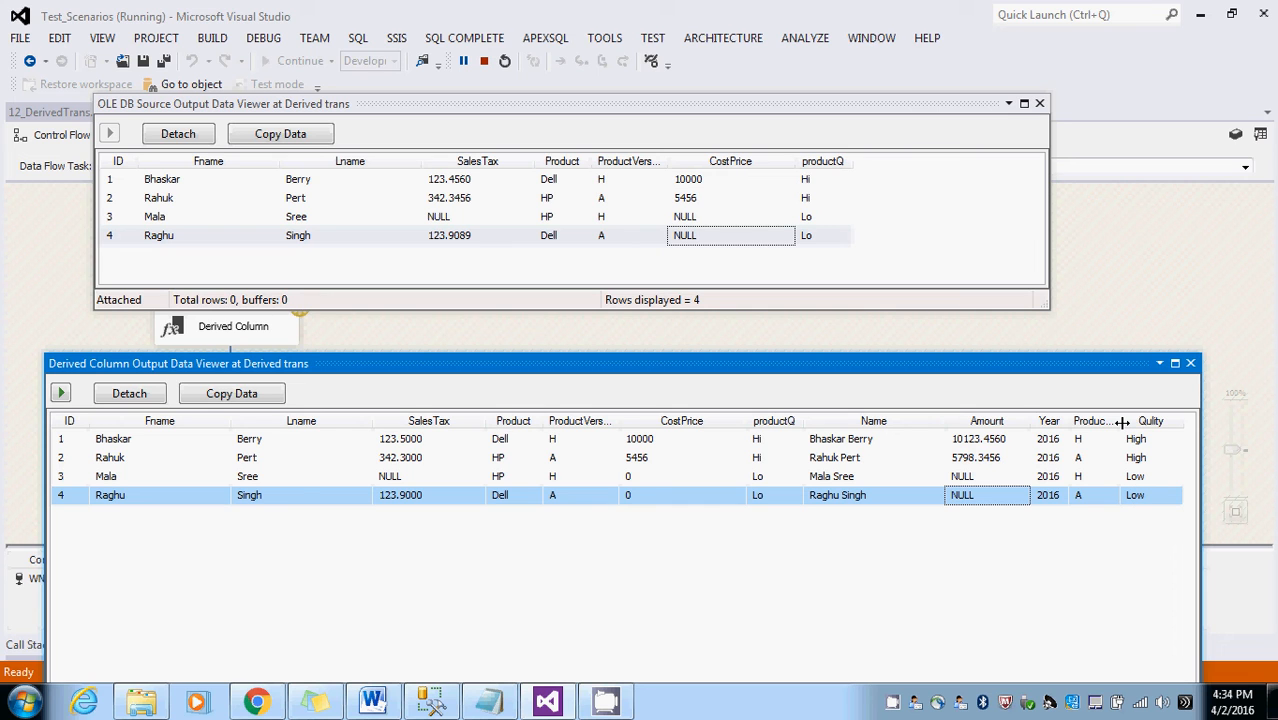
drag(1122, 421, 1135, 424)
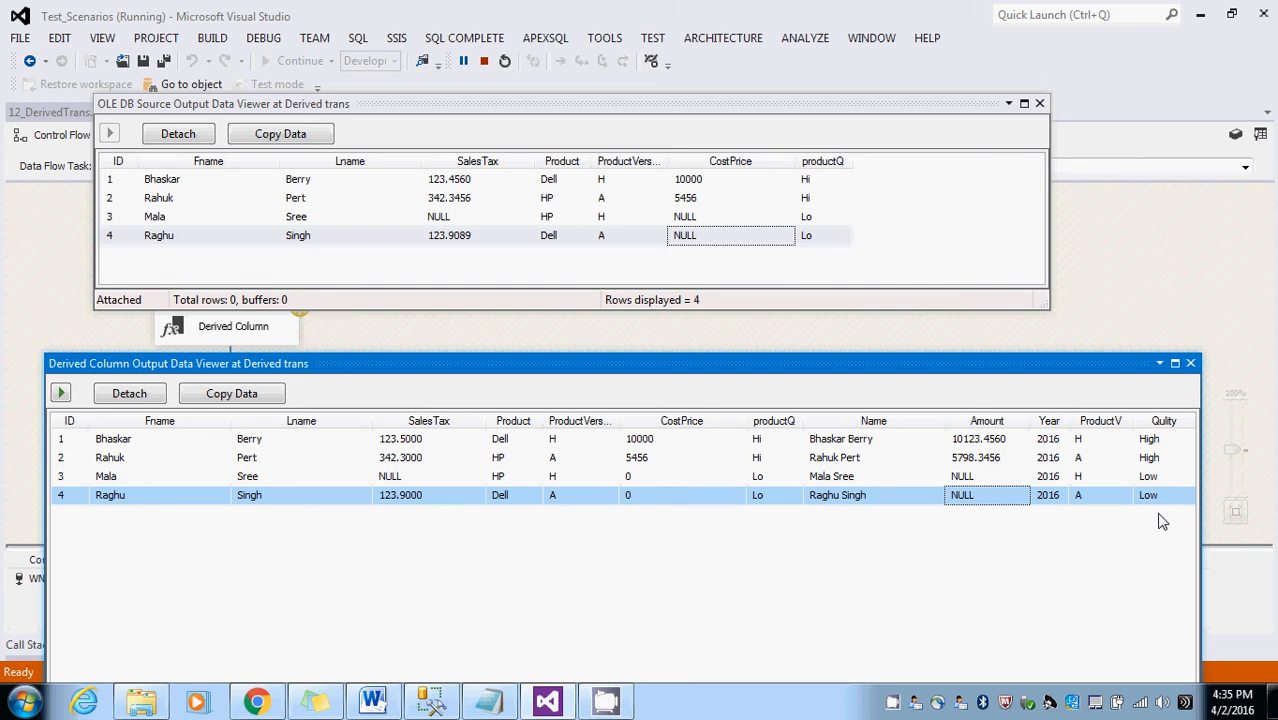
- Close both data viewers and stop debugging the package
click(1190, 363)
click(1039, 103)
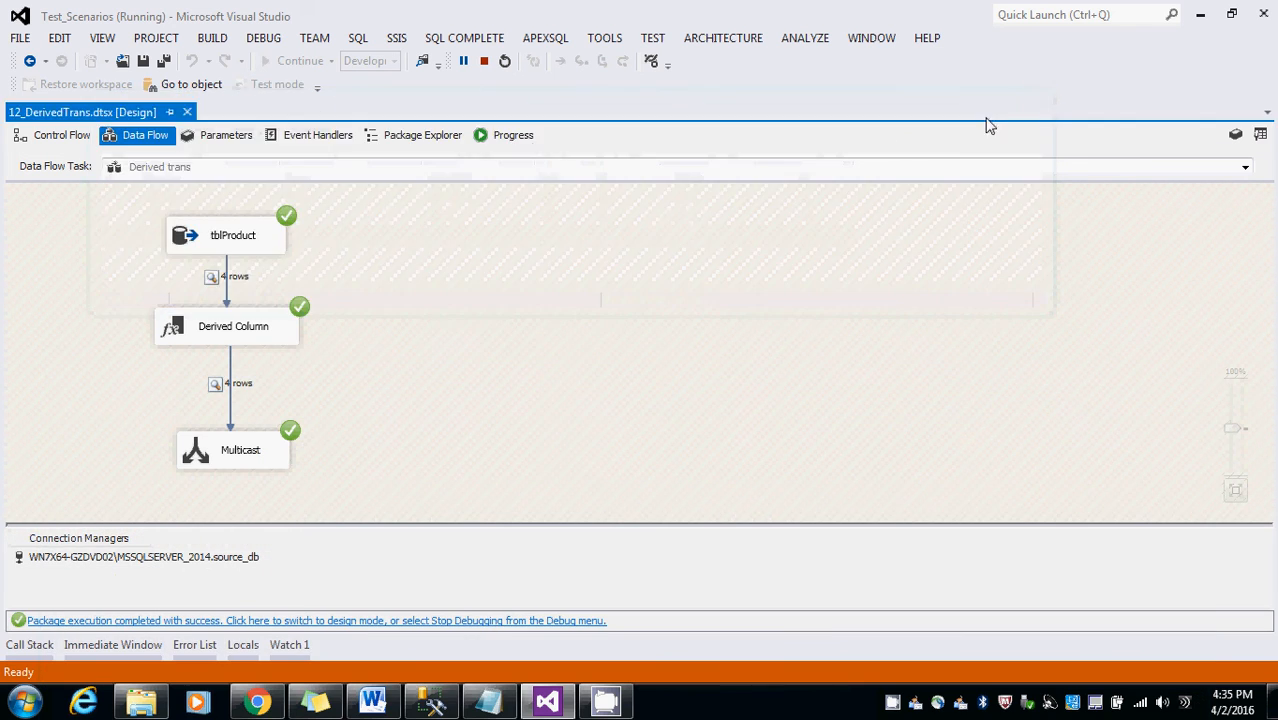
click(484, 61)
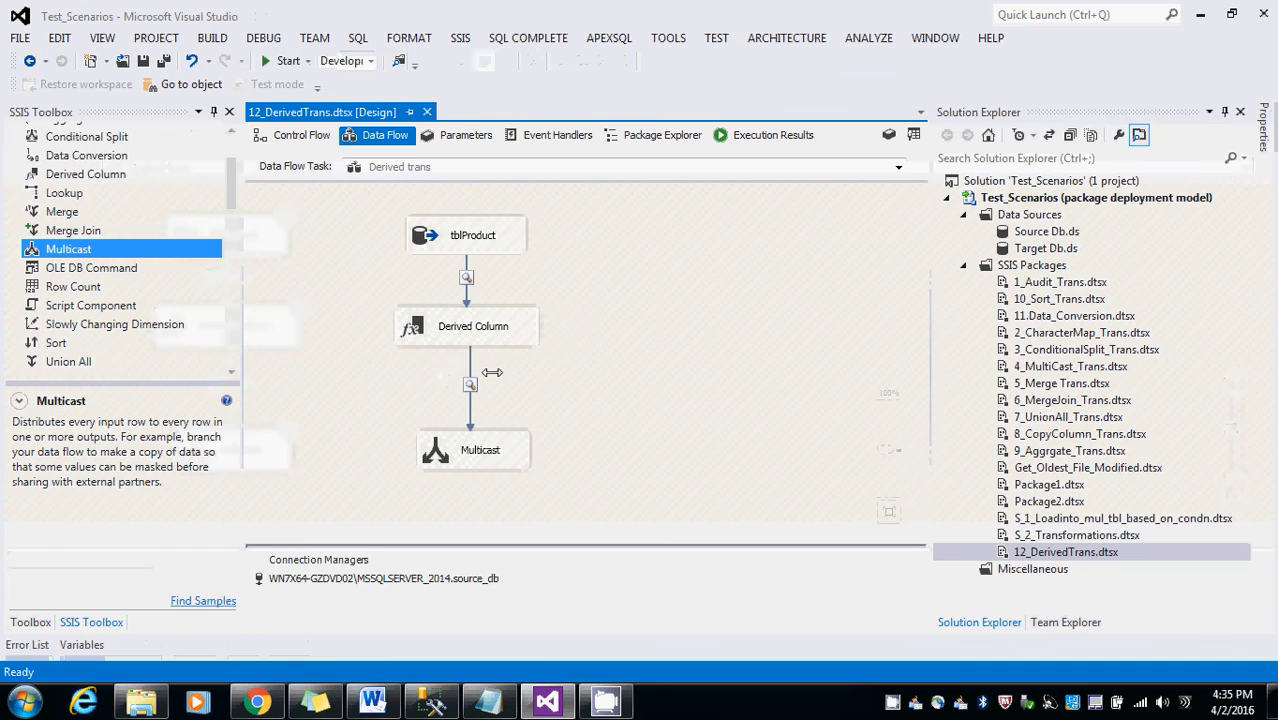
- Edit the Derived Column transformation in a maximized editor and change the Amount expression to SalesTax + REPLACENULL(CostPrice,0)
double_click(420, 326)
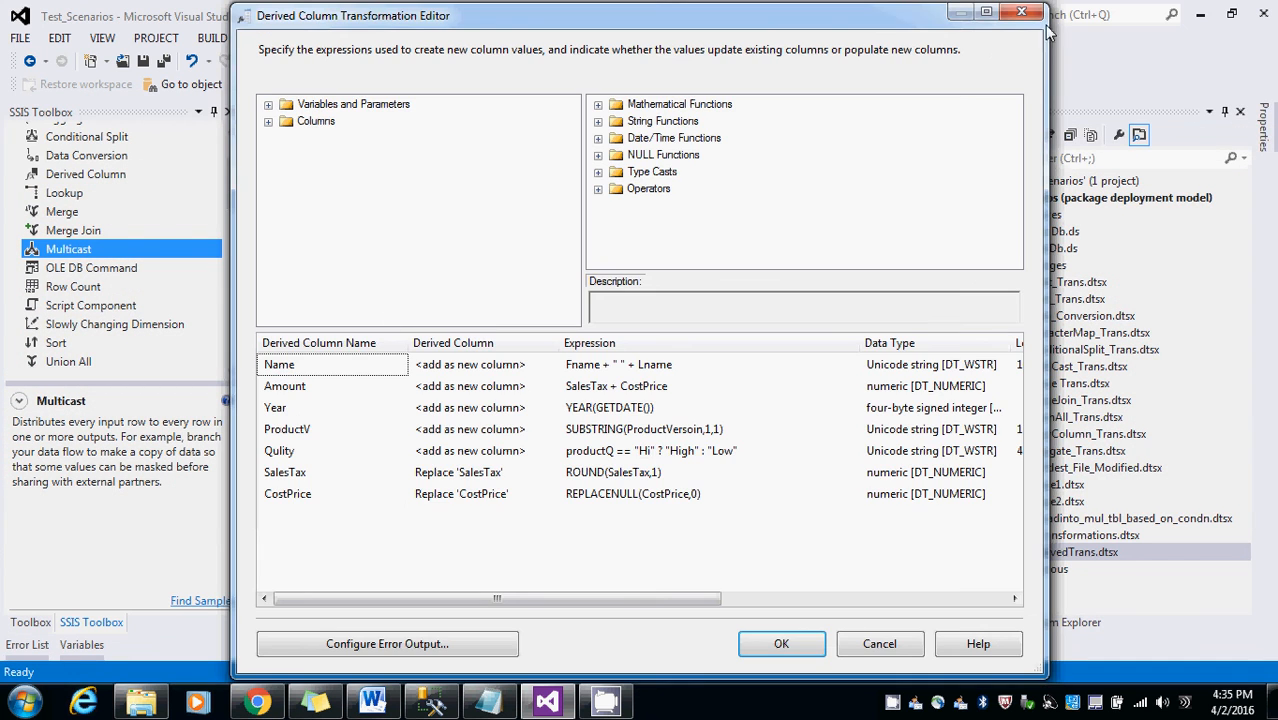
click(987, 12)
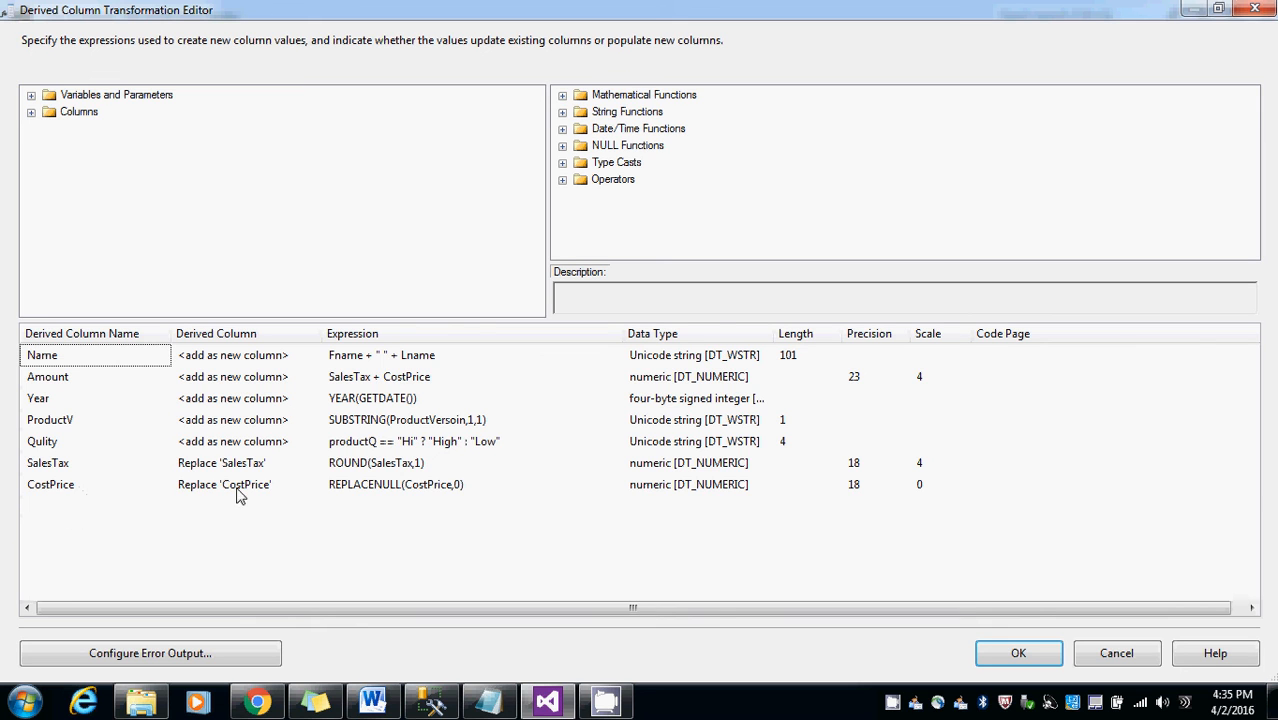
click(485, 490)
drag(490, 484, 285, 490)
key(ctrl+c)
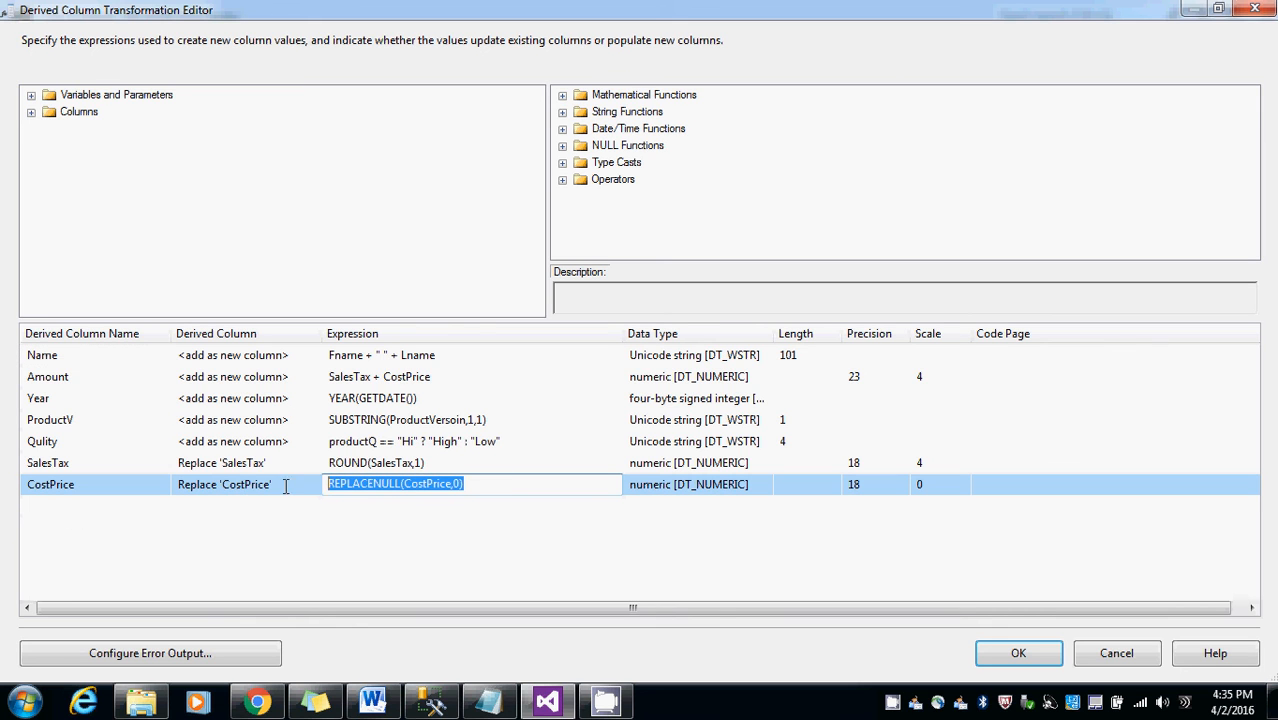
click(422, 385)
drag(437, 377, 378, 377)
key(ctrl+v)
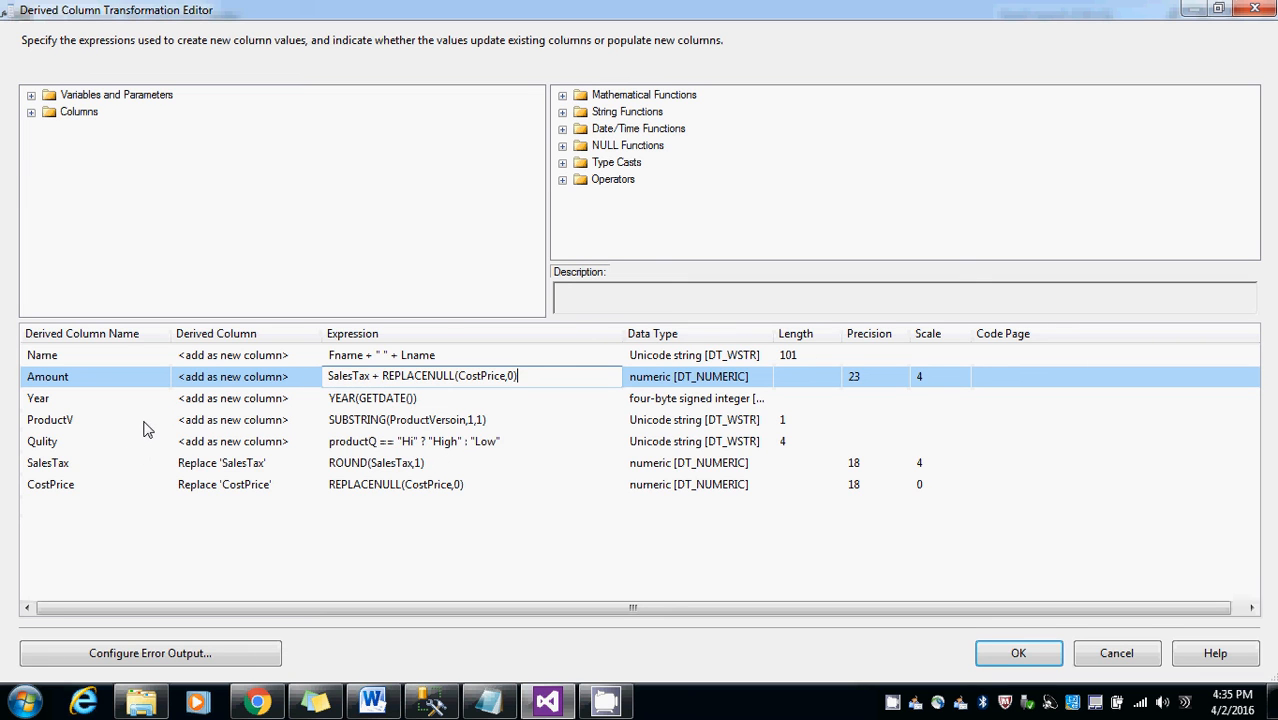
- Rename the ProductV derived column as Fname, set its expression to SUBSTRING(Fname,1,1), and accept the transformation changes
click(300, 425)
click(314, 423)
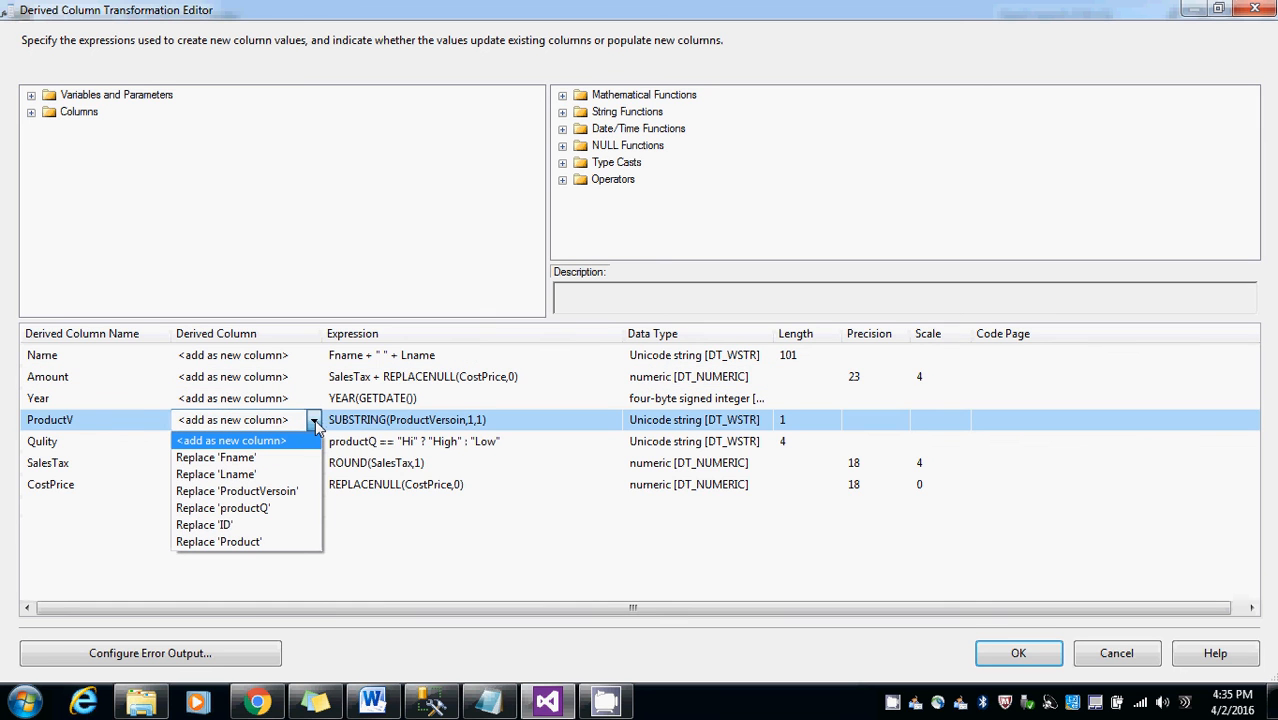
click(140, 427)
click(94, 419)
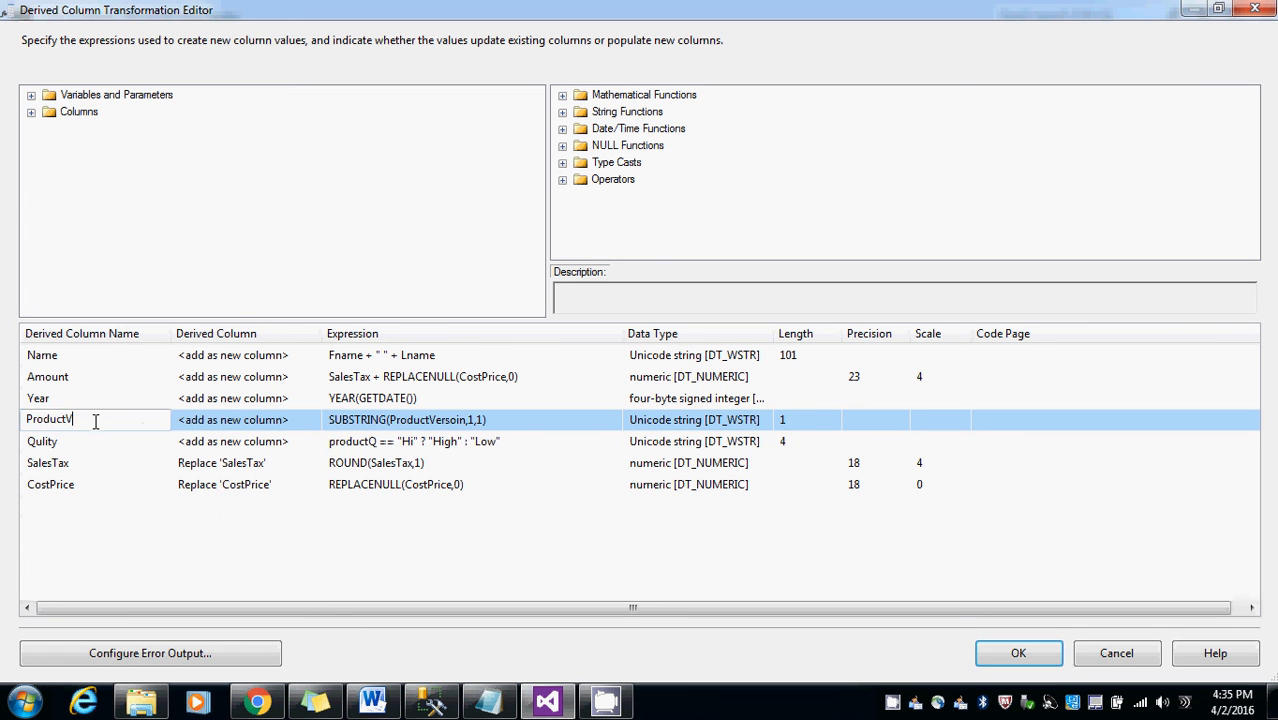
text(Fname)
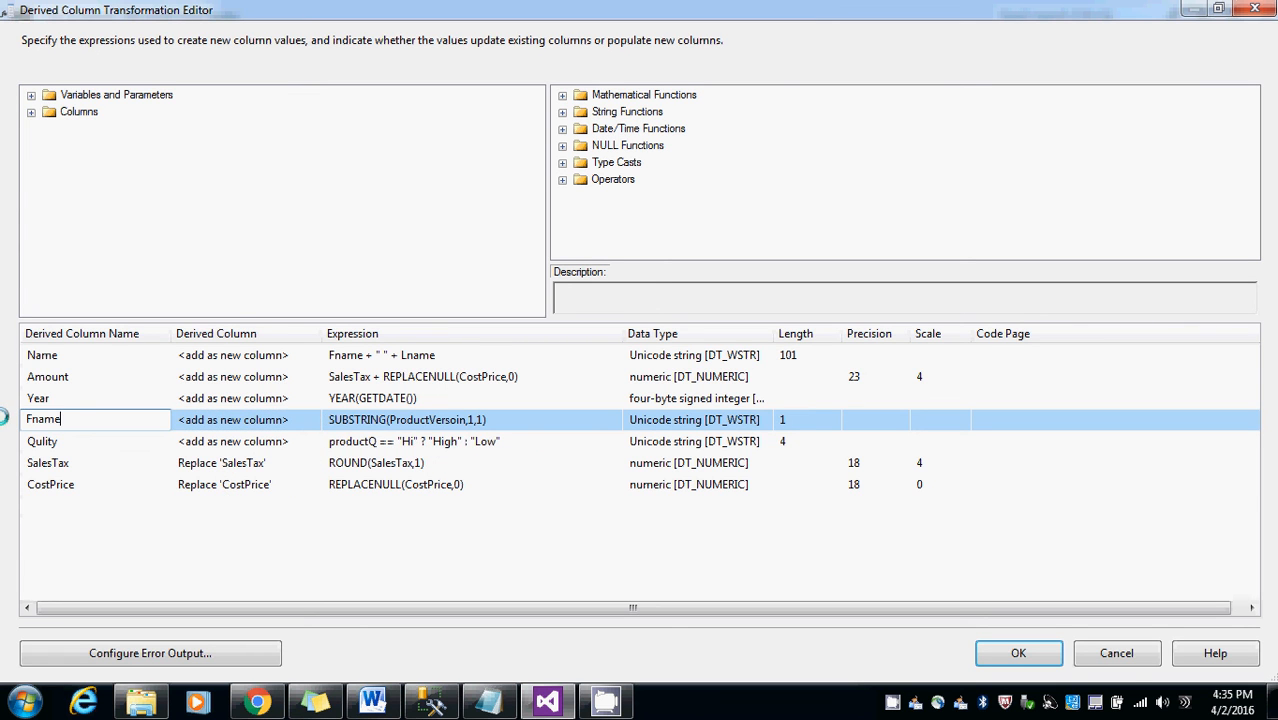
click(434, 428)
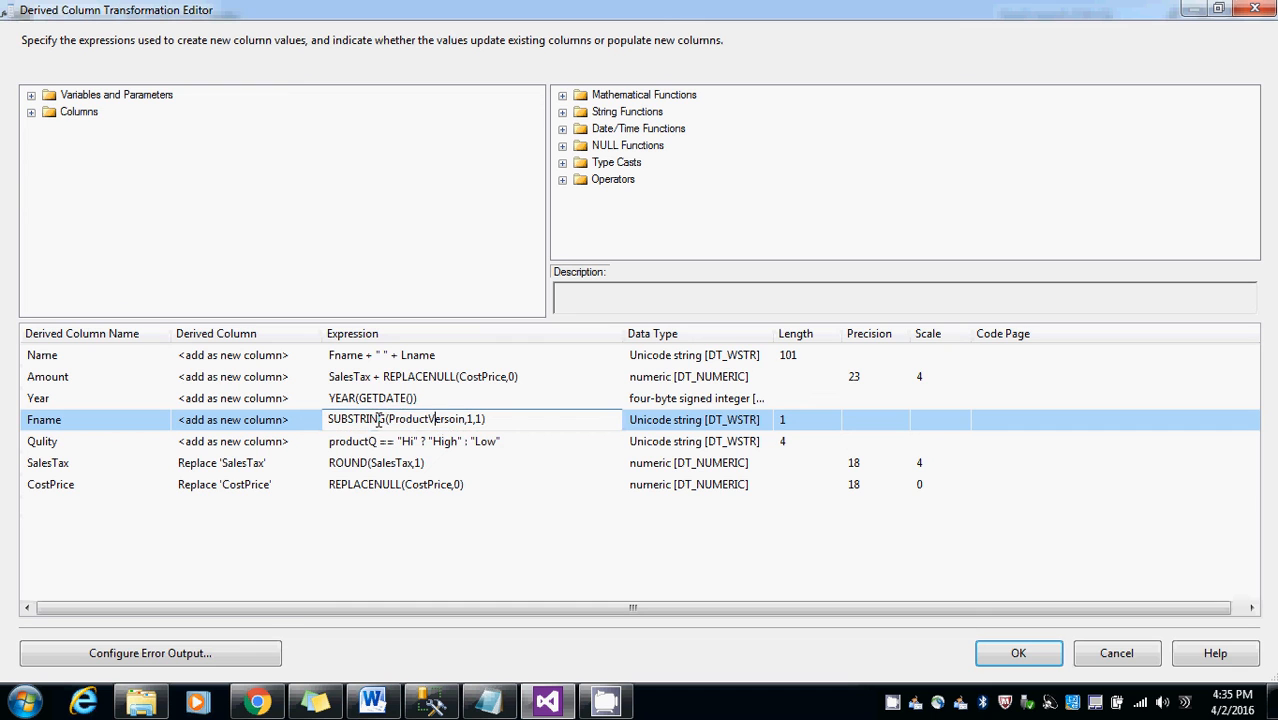
drag(388, 419, 465, 422)
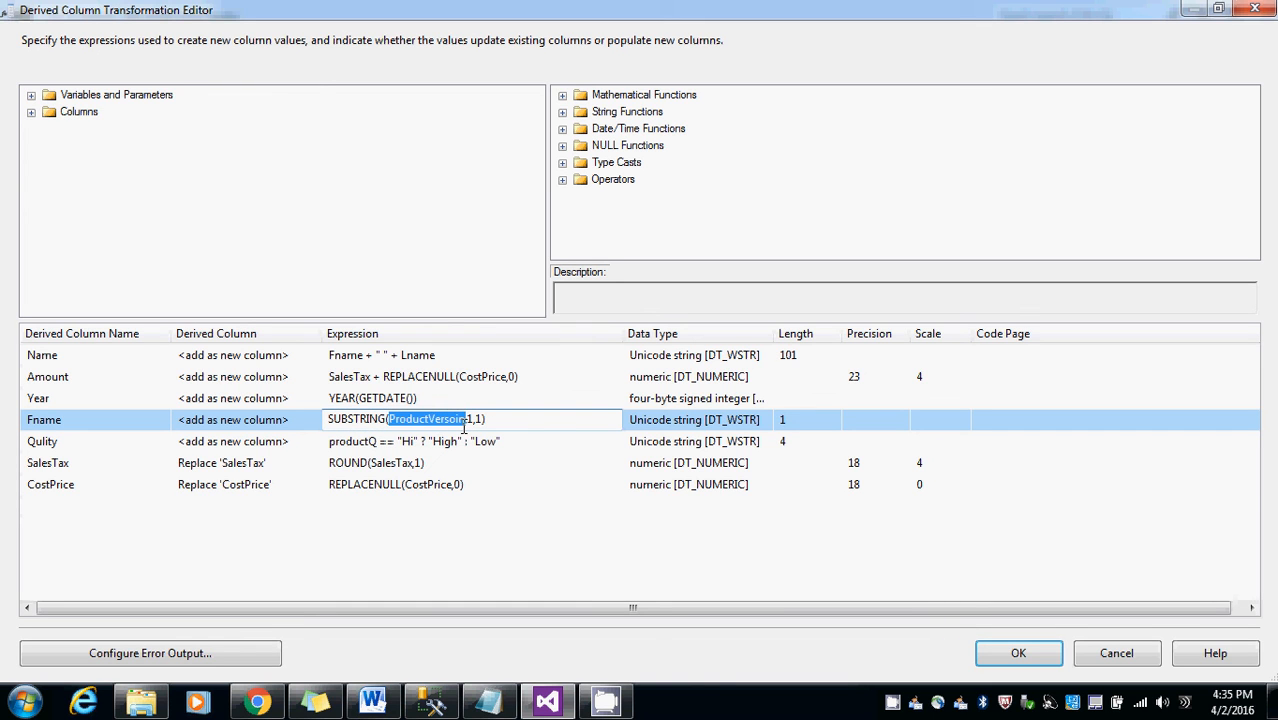
key(Delete)
text(Fname)
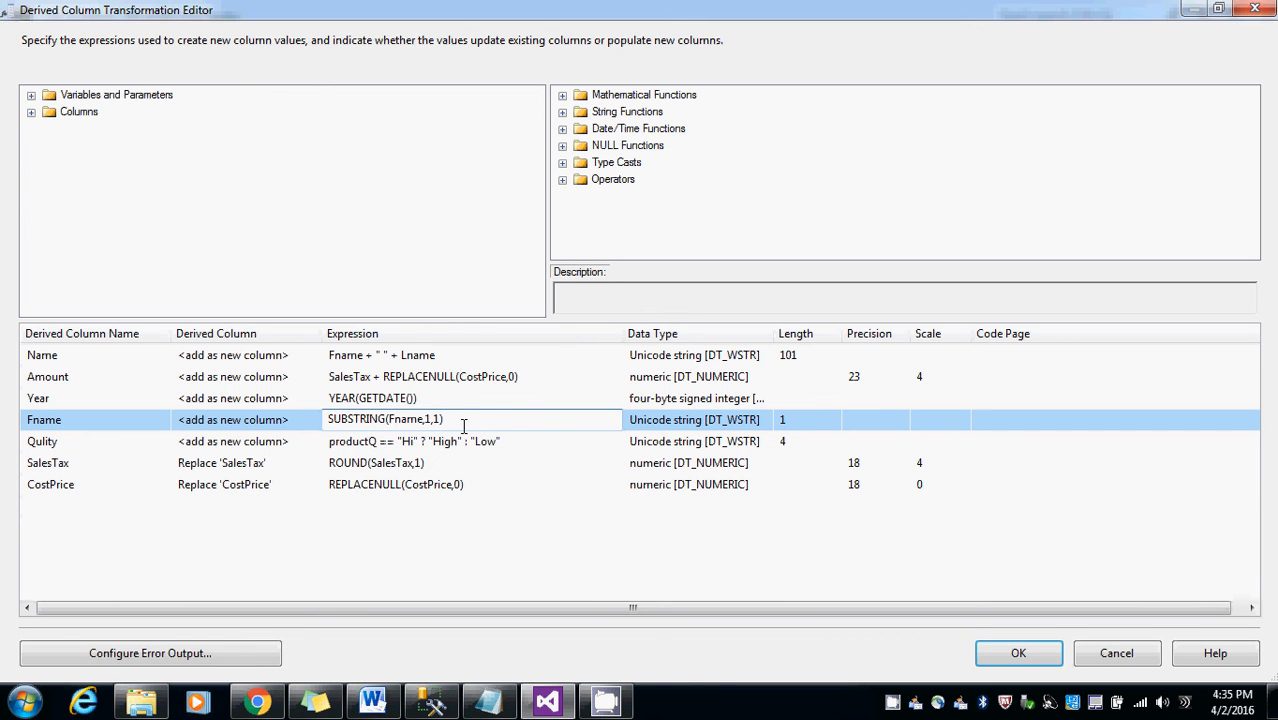
click(1010, 658)
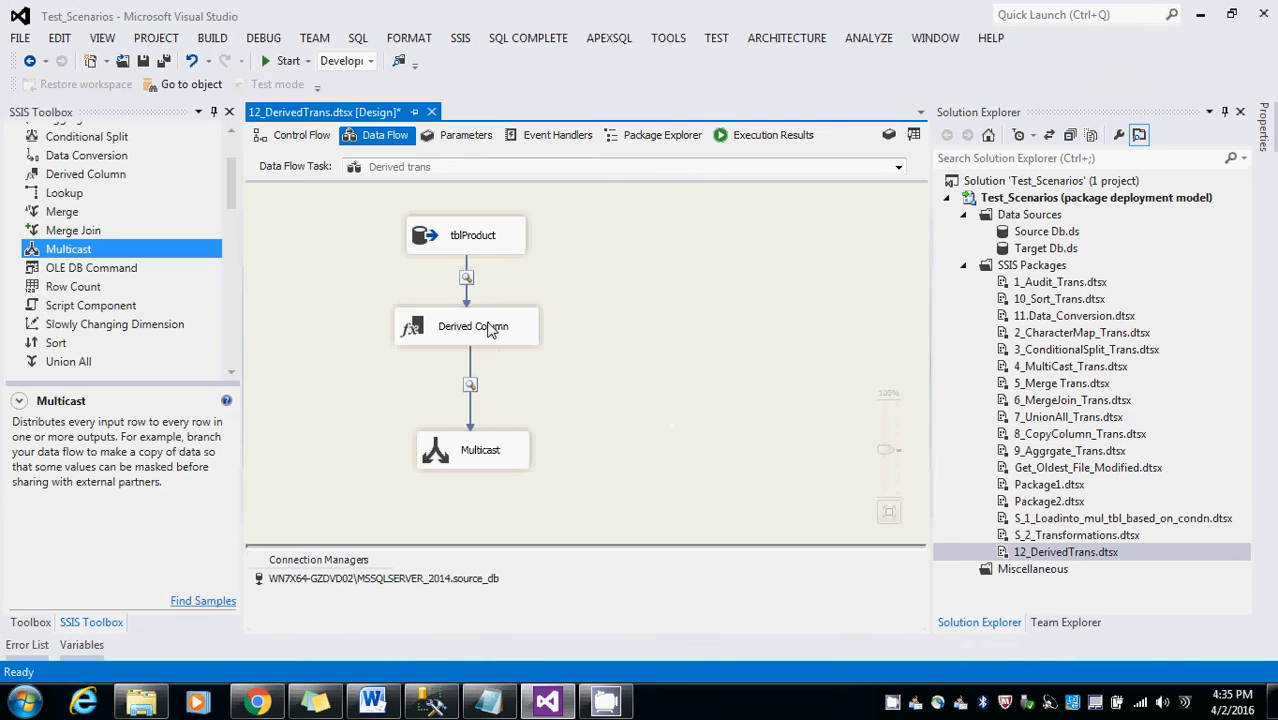
- Save the package, replace the existing Multicast with a new one, and connect the Derived Column output to it
click(165, 61)
click(450, 458)
key(Delete)
drag(40, 257, 378, 430)
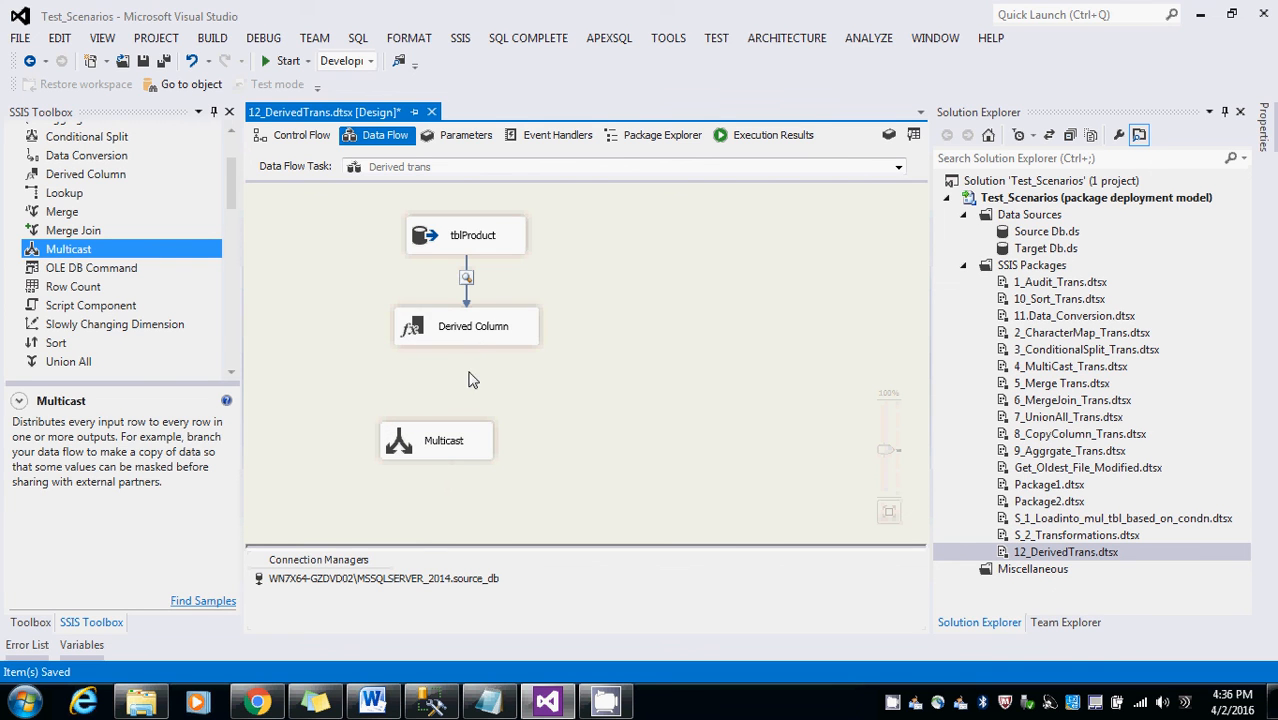
click(475, 335)
drag(466, 352, 433, 412)
- Enable a data viewer on the path into Multicast, reposition Multicast beneath Derived Column, and save the package
right_click(452, 384)
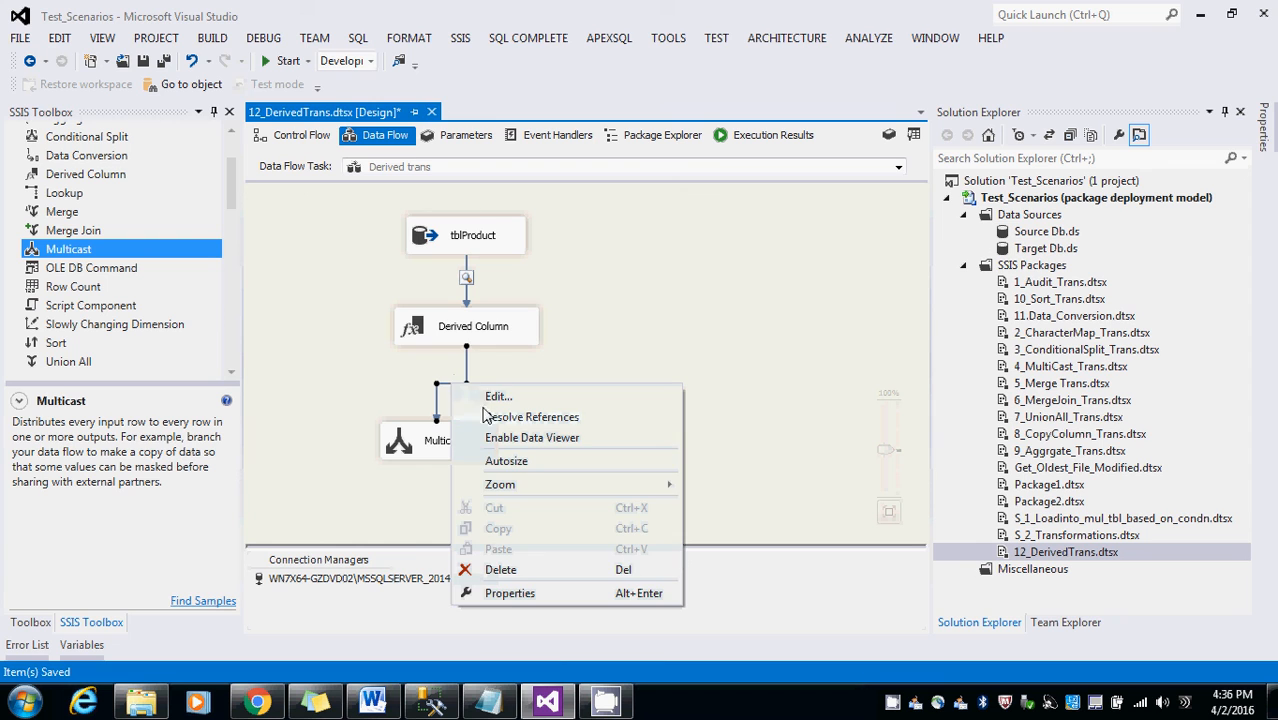
click(497, 437)
drag(402, 445, 475, 443)
click(600, 396)
key(ctrl+s)
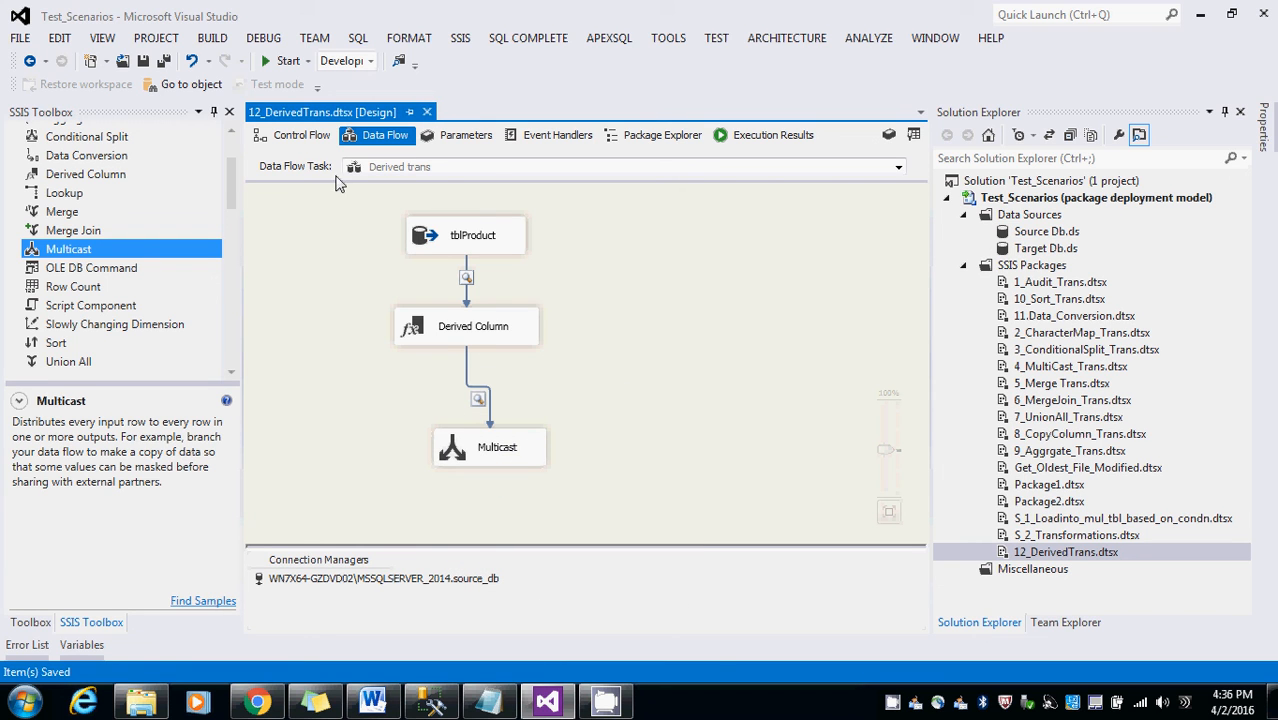
- Run the package through both data viewers and place the Derived Column output viewer below the source viewer, widened to show all columns
click(283, 60)
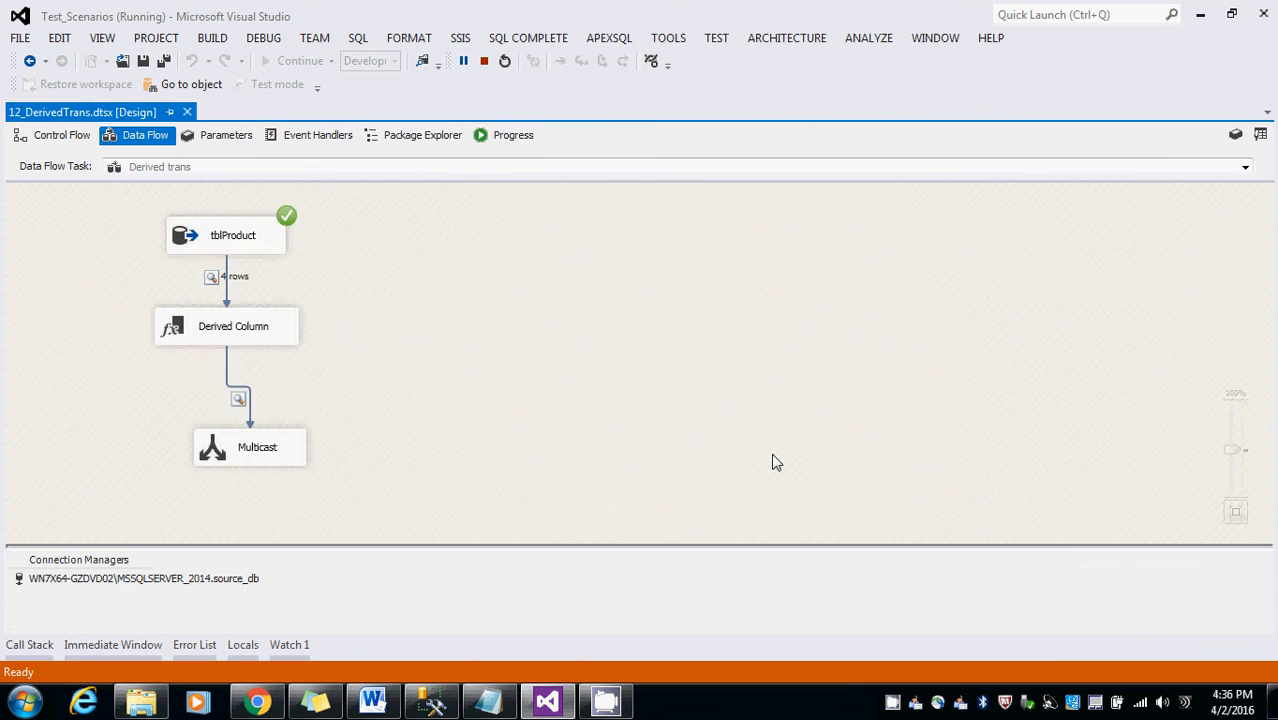
click(109, 133)
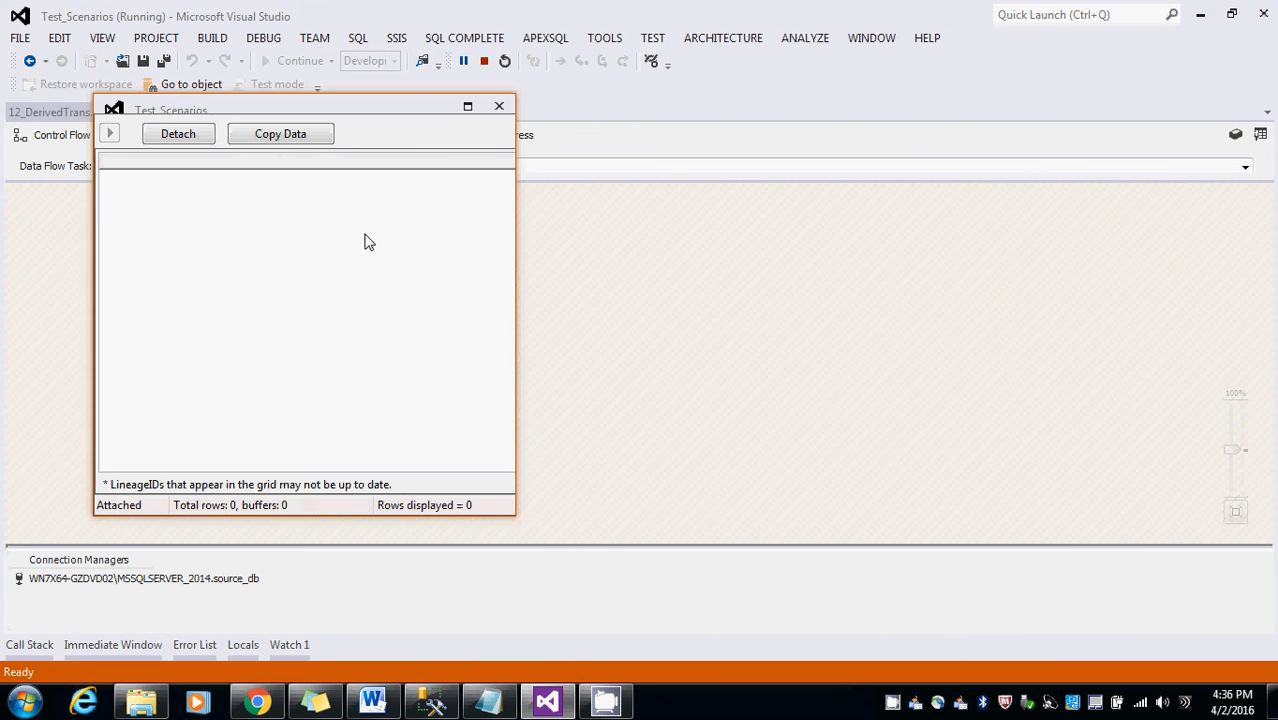
click(109, 134)
drag(179, 107, 171, 328)
drag(507, 483, 1222, 528)
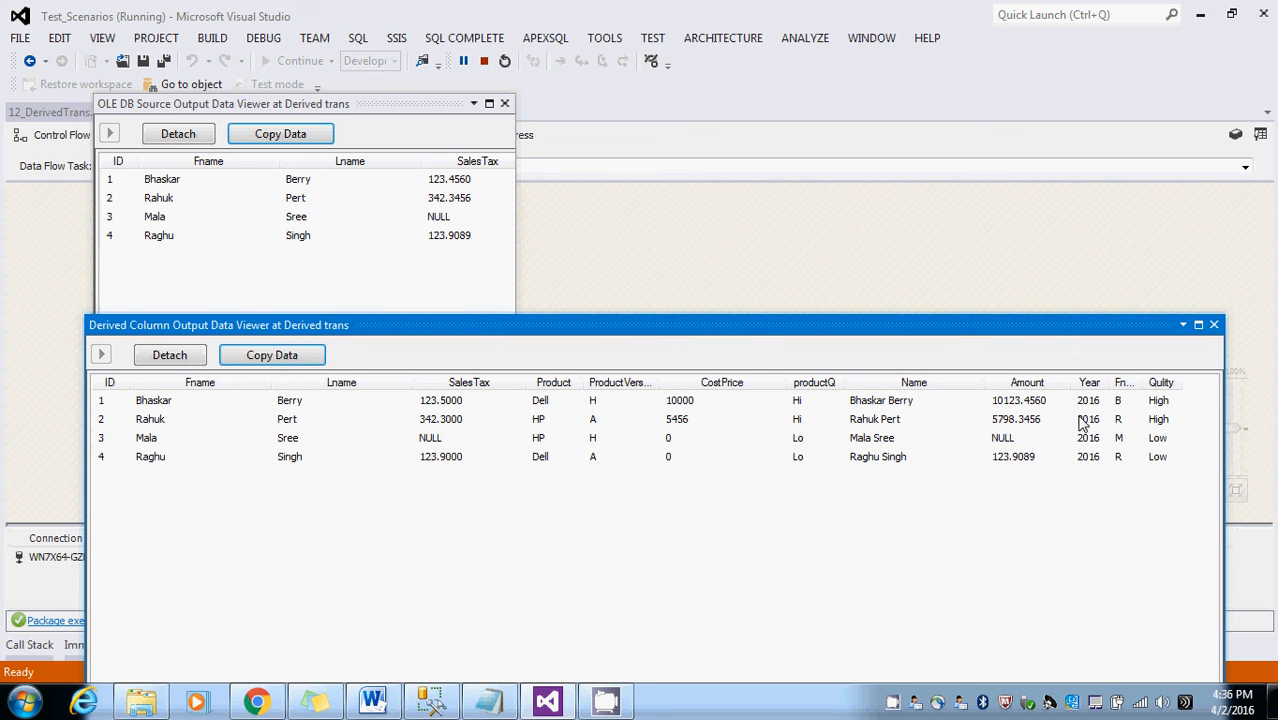
- Widen the OLE DB source viewer to show all its columns and sort the Derived Column output rows by ID for comparison
click(1120, 387)
drag(516, 199, 1275, 268)
click(474, 664)
click(103, 384)
click(106, 382)
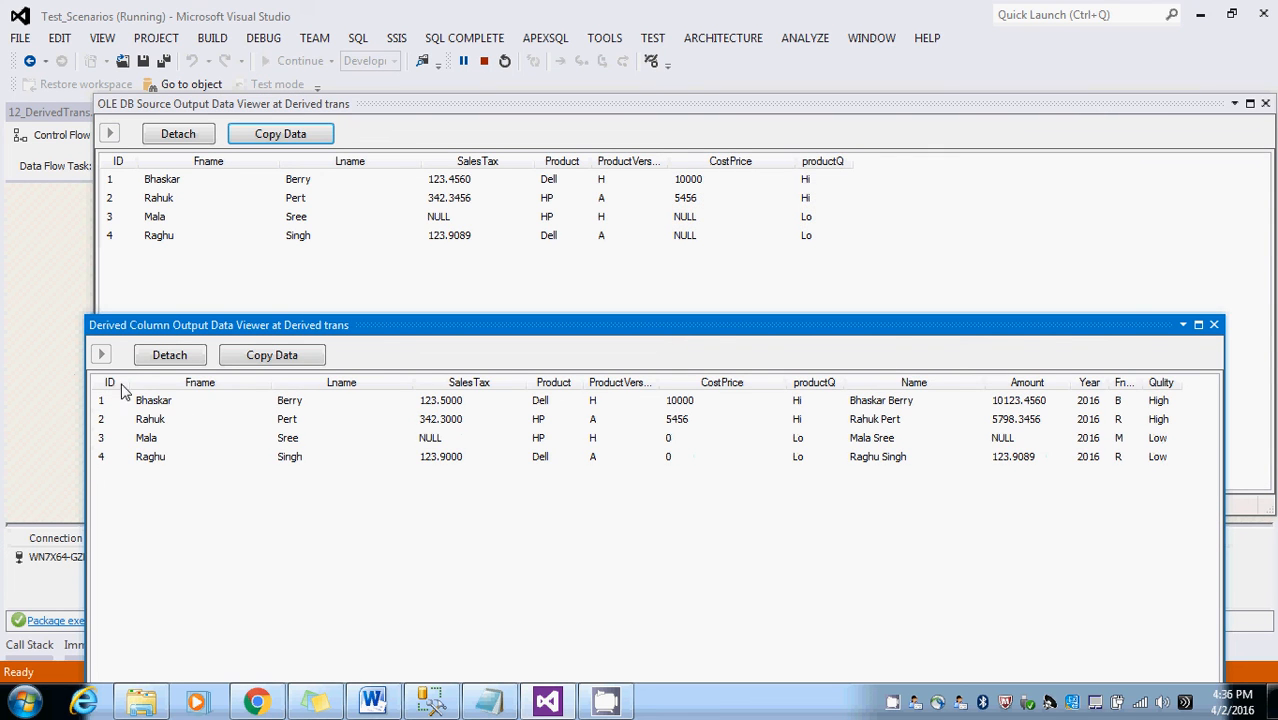